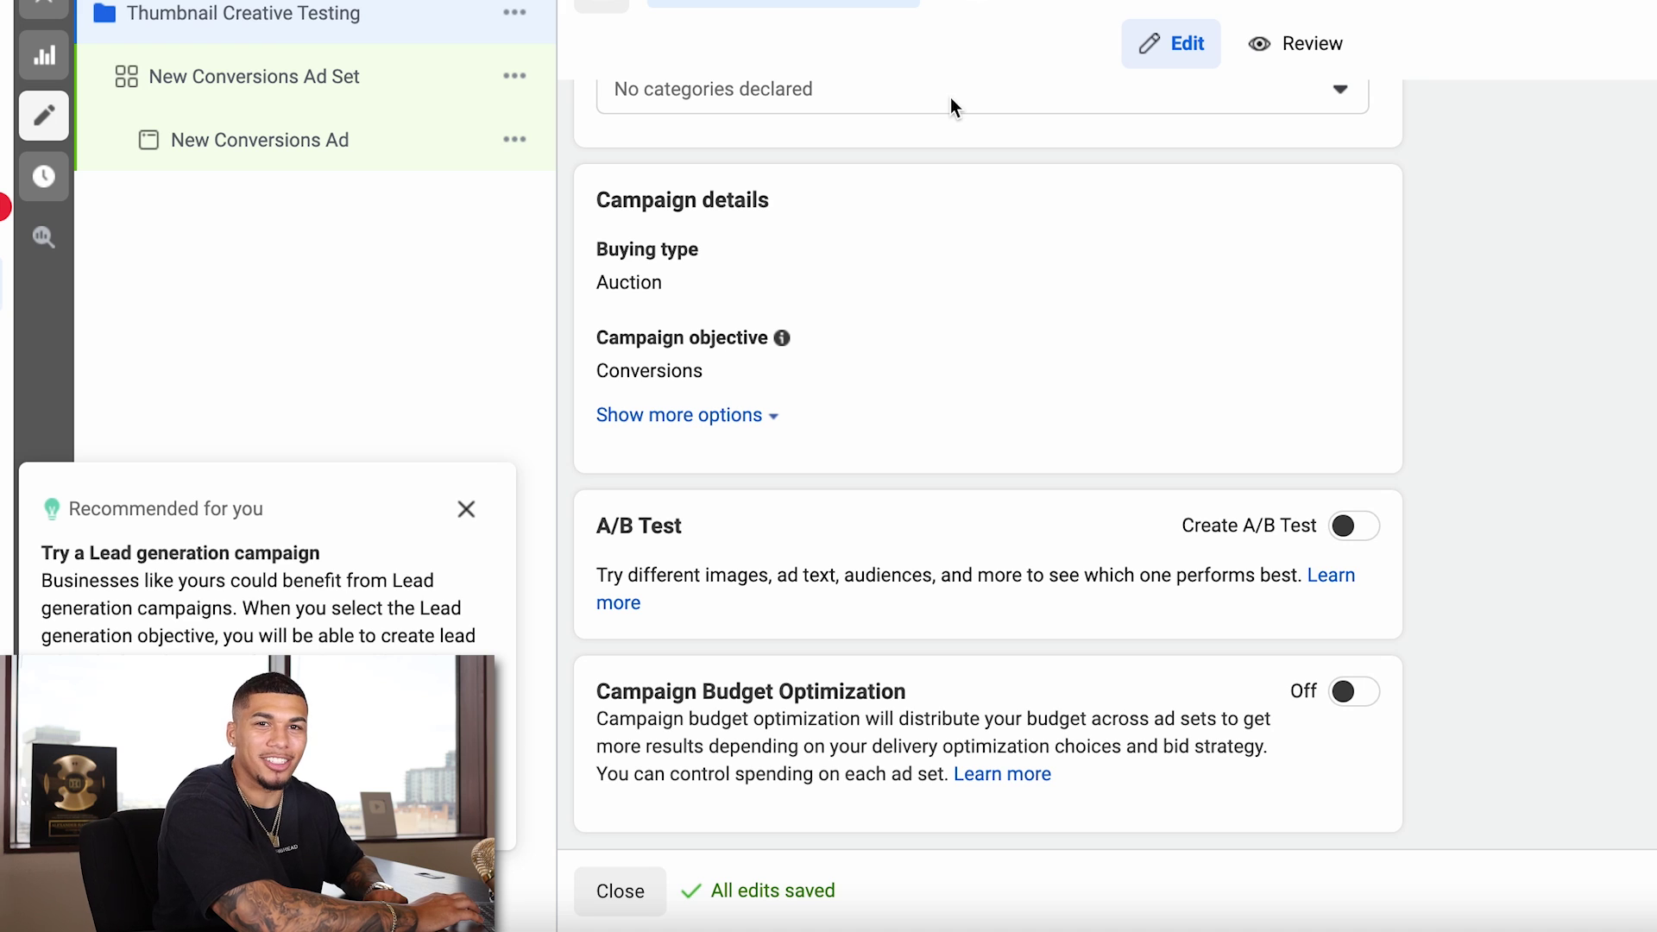
# - Turn on Campaign Budget Optimization for the Thumbnail Creative Testing campaign
pyautogui.click(1356, 692)
pyautogui.scroll(-5, 1050, 673)
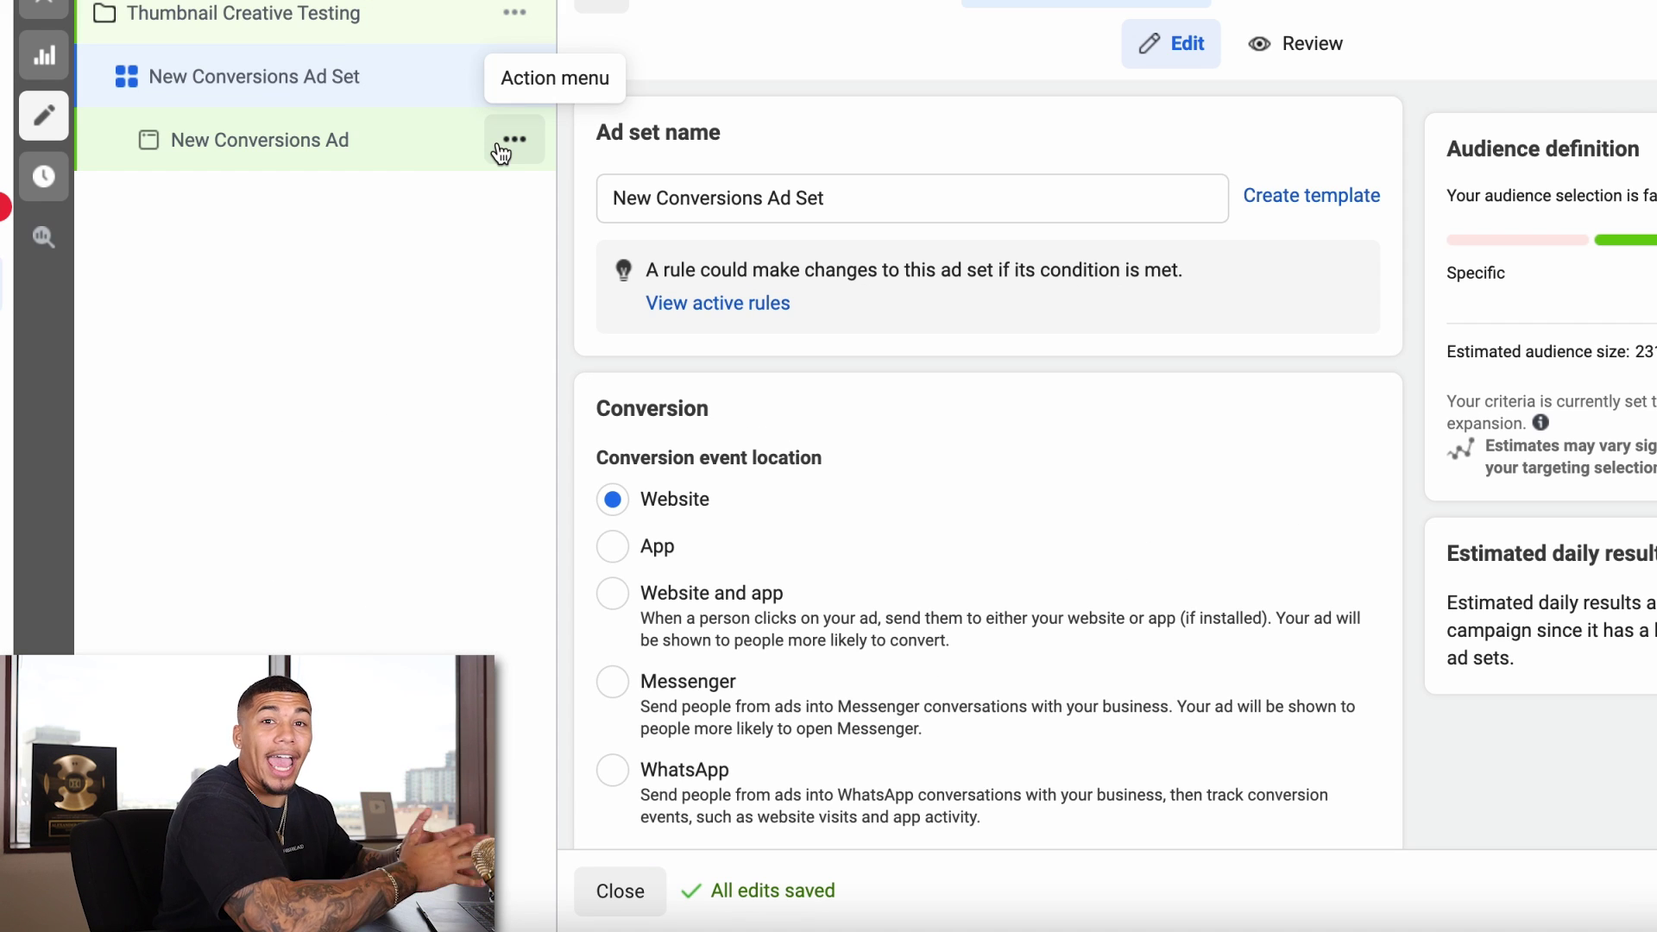
# - Name the ad set "Thumbnail 1 - Video 1" and set its conversion event to View content
pyautogui.write('il 1 - Video 1')
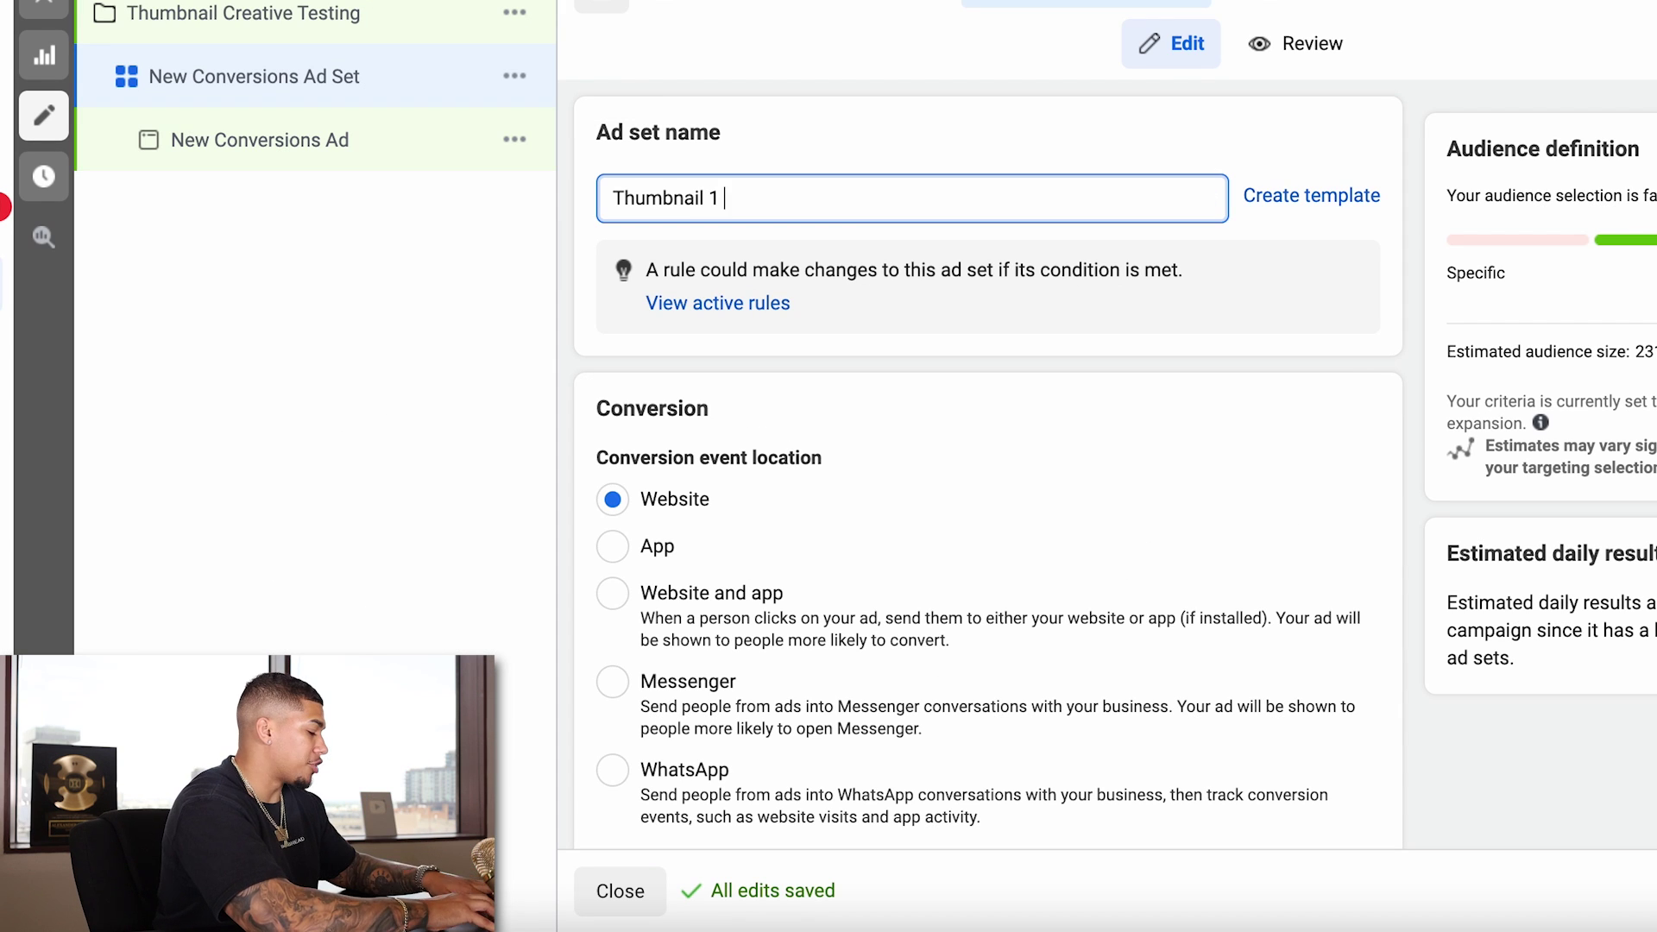
pyautogui.scroll(-6, 558, 354)
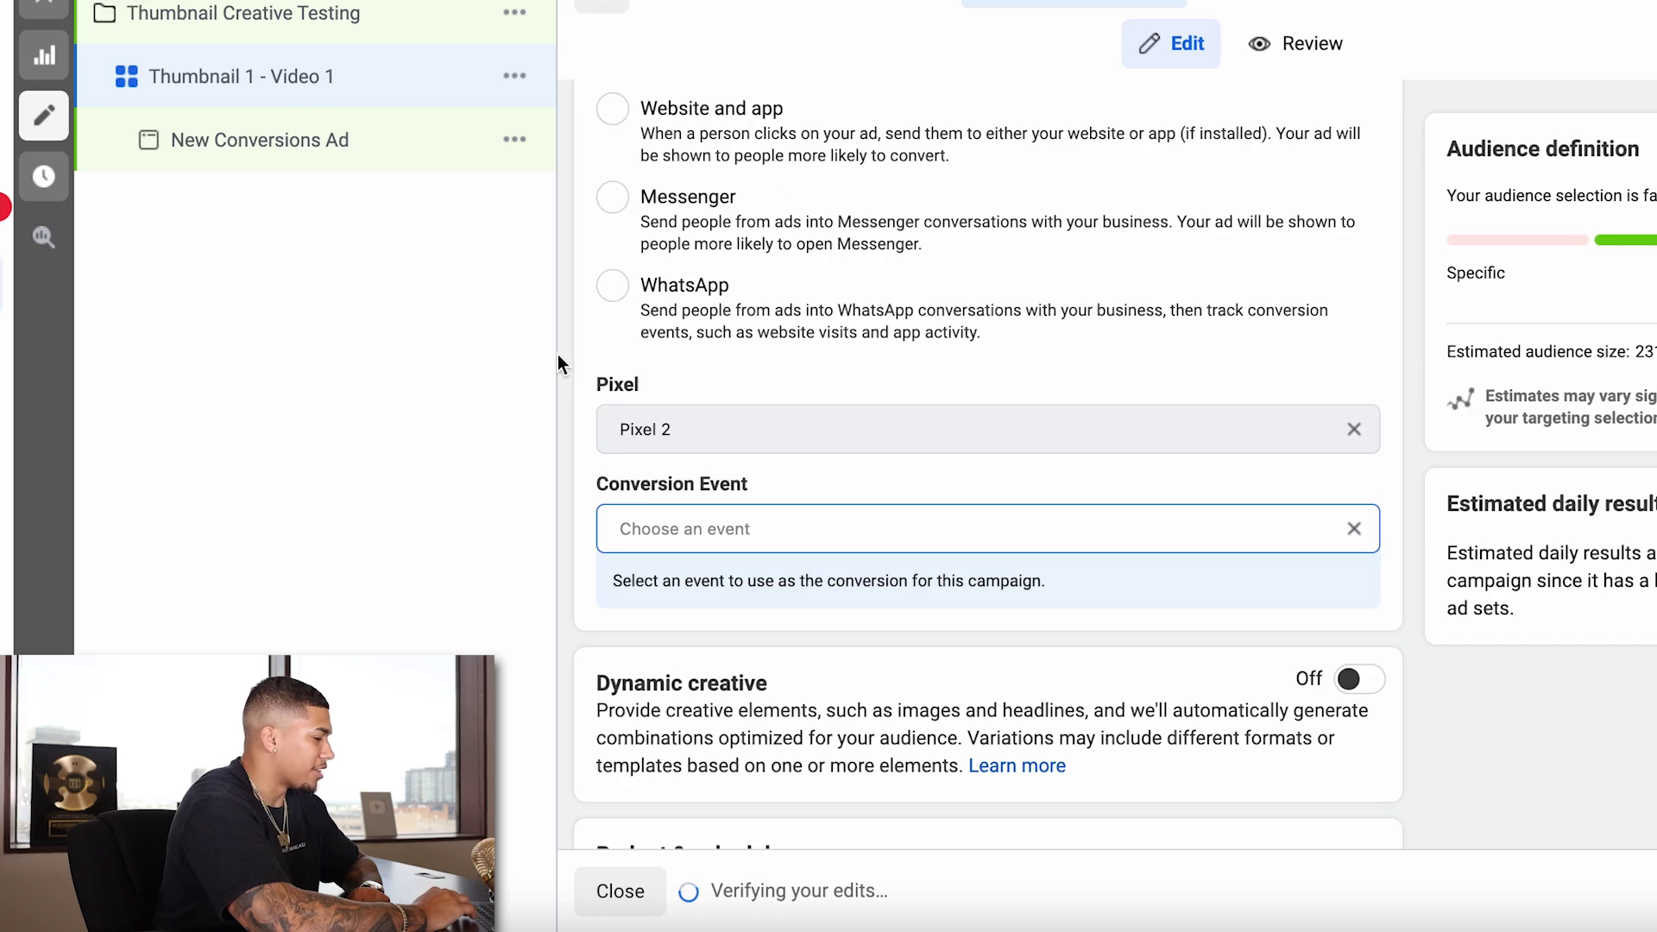
pyautogui.click(642, 526)
pyautogui.scroll(-1, 642, 543)
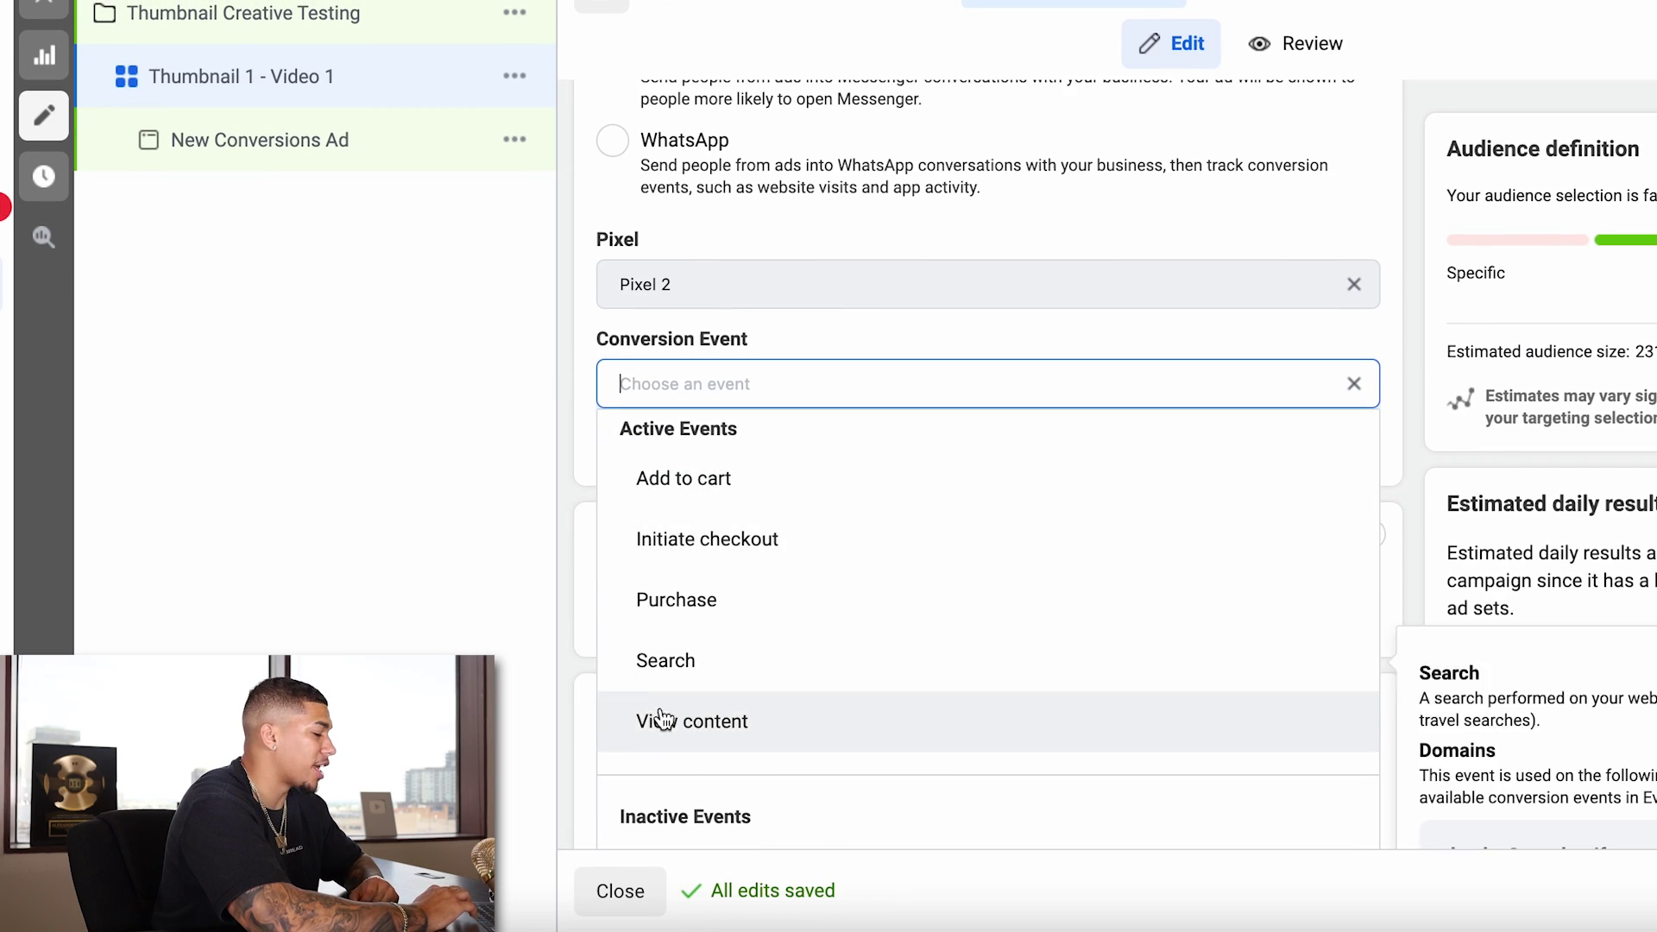
pyautogui.click(661, 725)
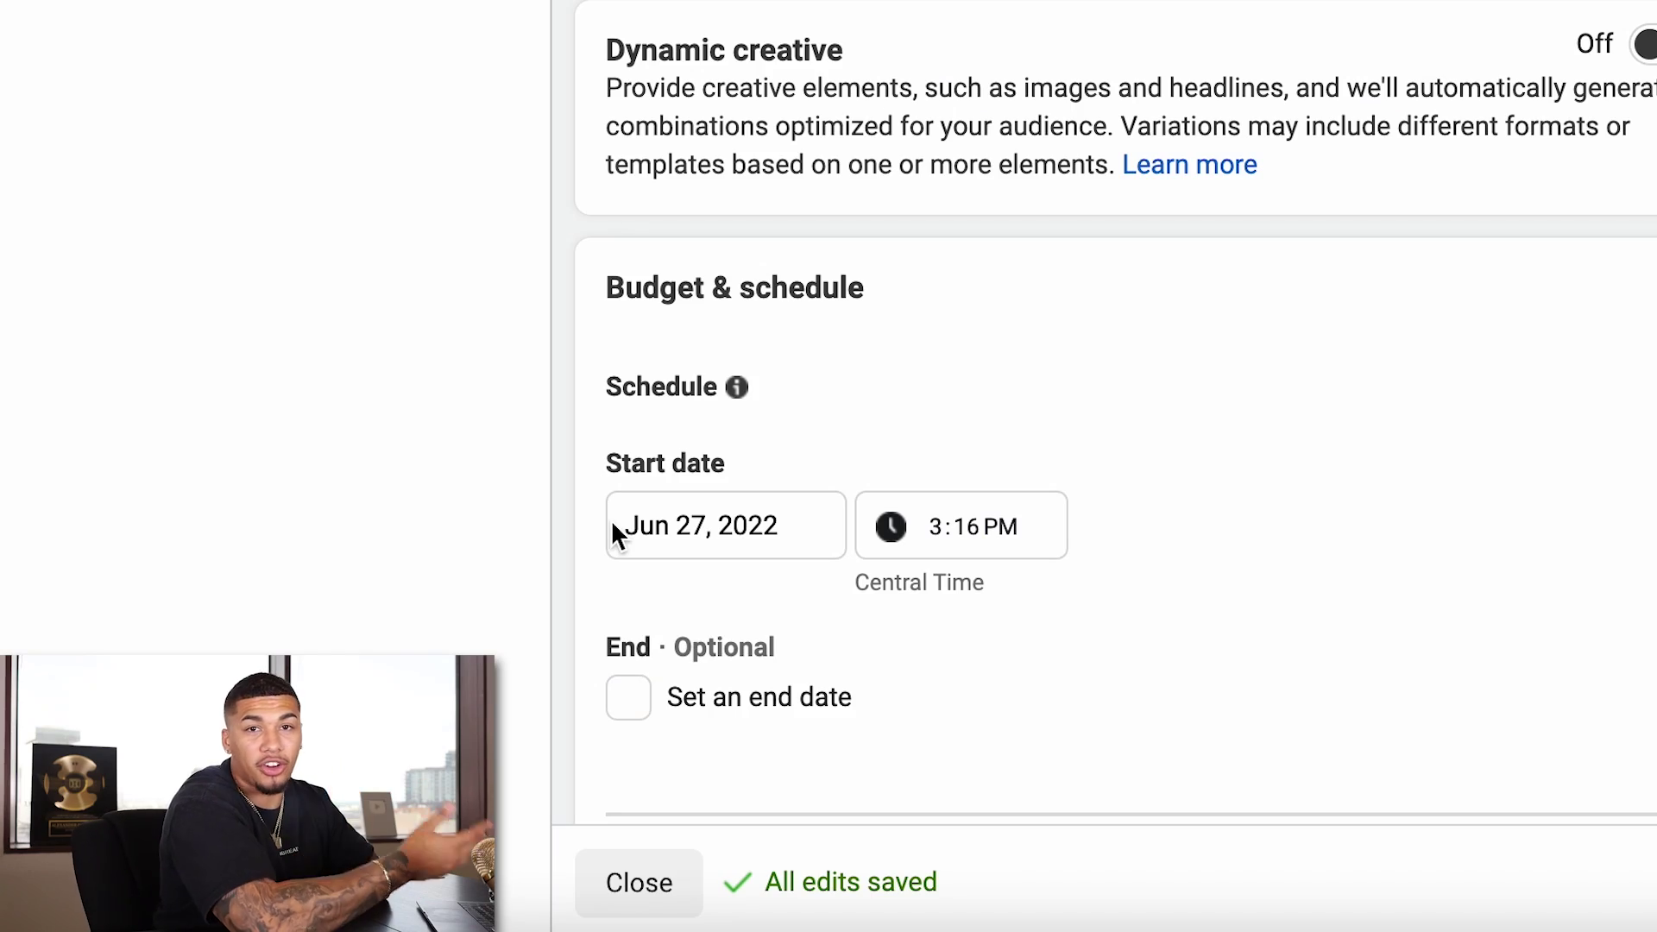
# - Reveal the additional budget options, enable Ad Set Spend Limits and open the daily minimum for editing
pyautogui.scroll(-5, 614, 531)
pyautogui.click(629, 634)
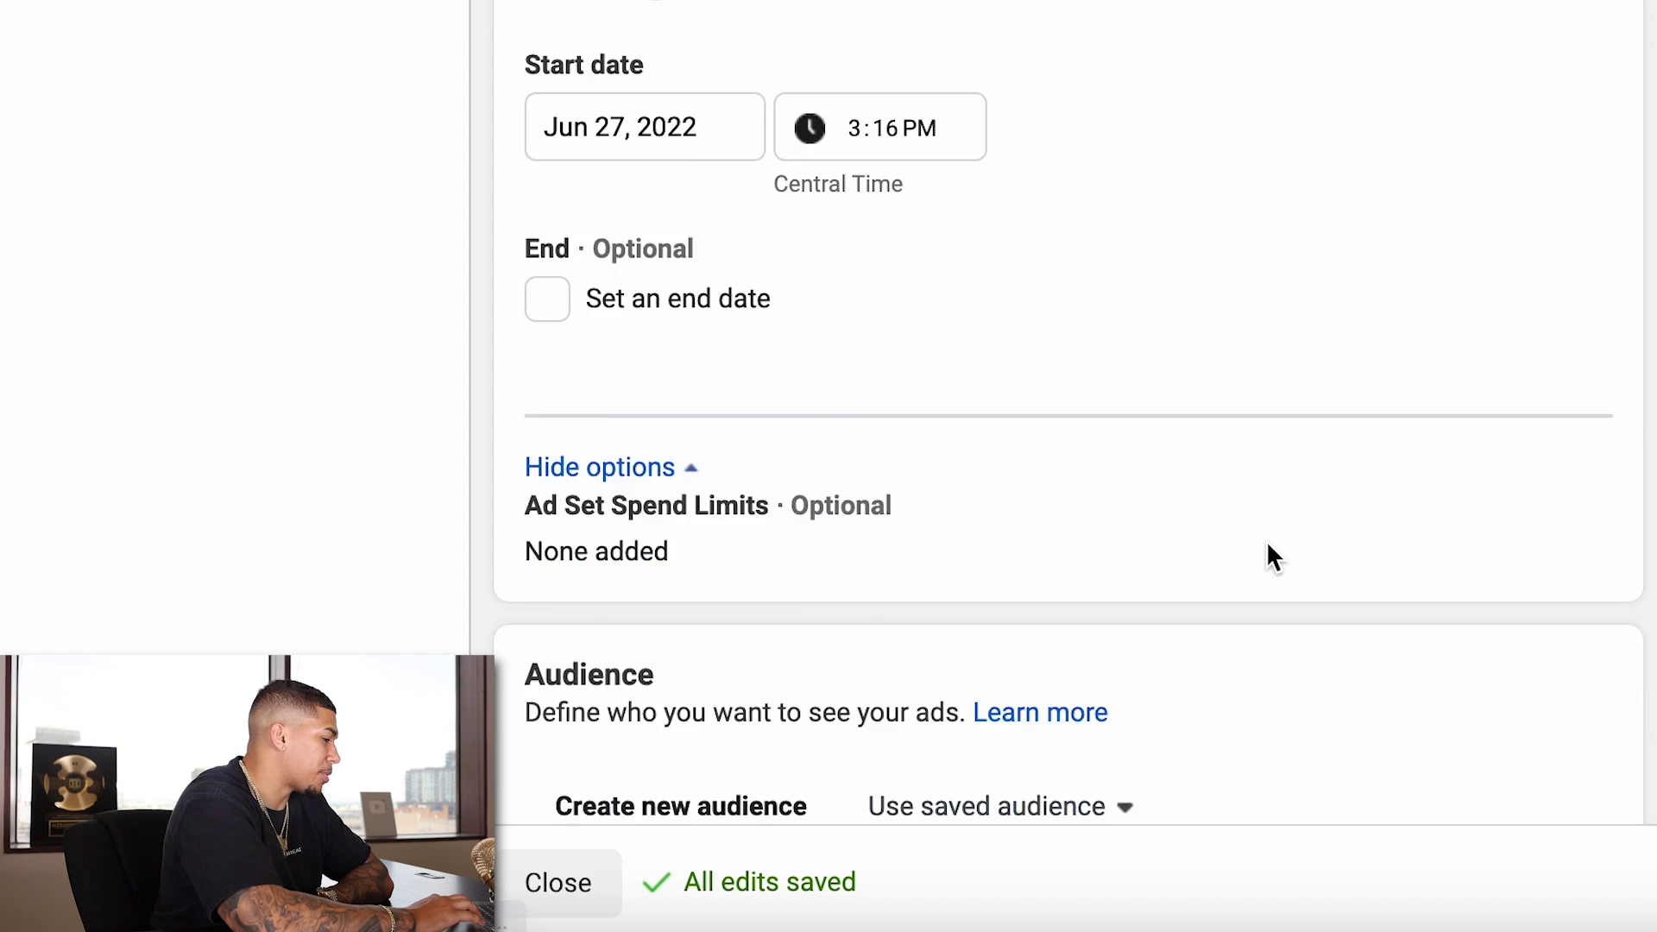
pyautogui.scroll(-3, 1266, 540)
pyautogui.click(537, 357)
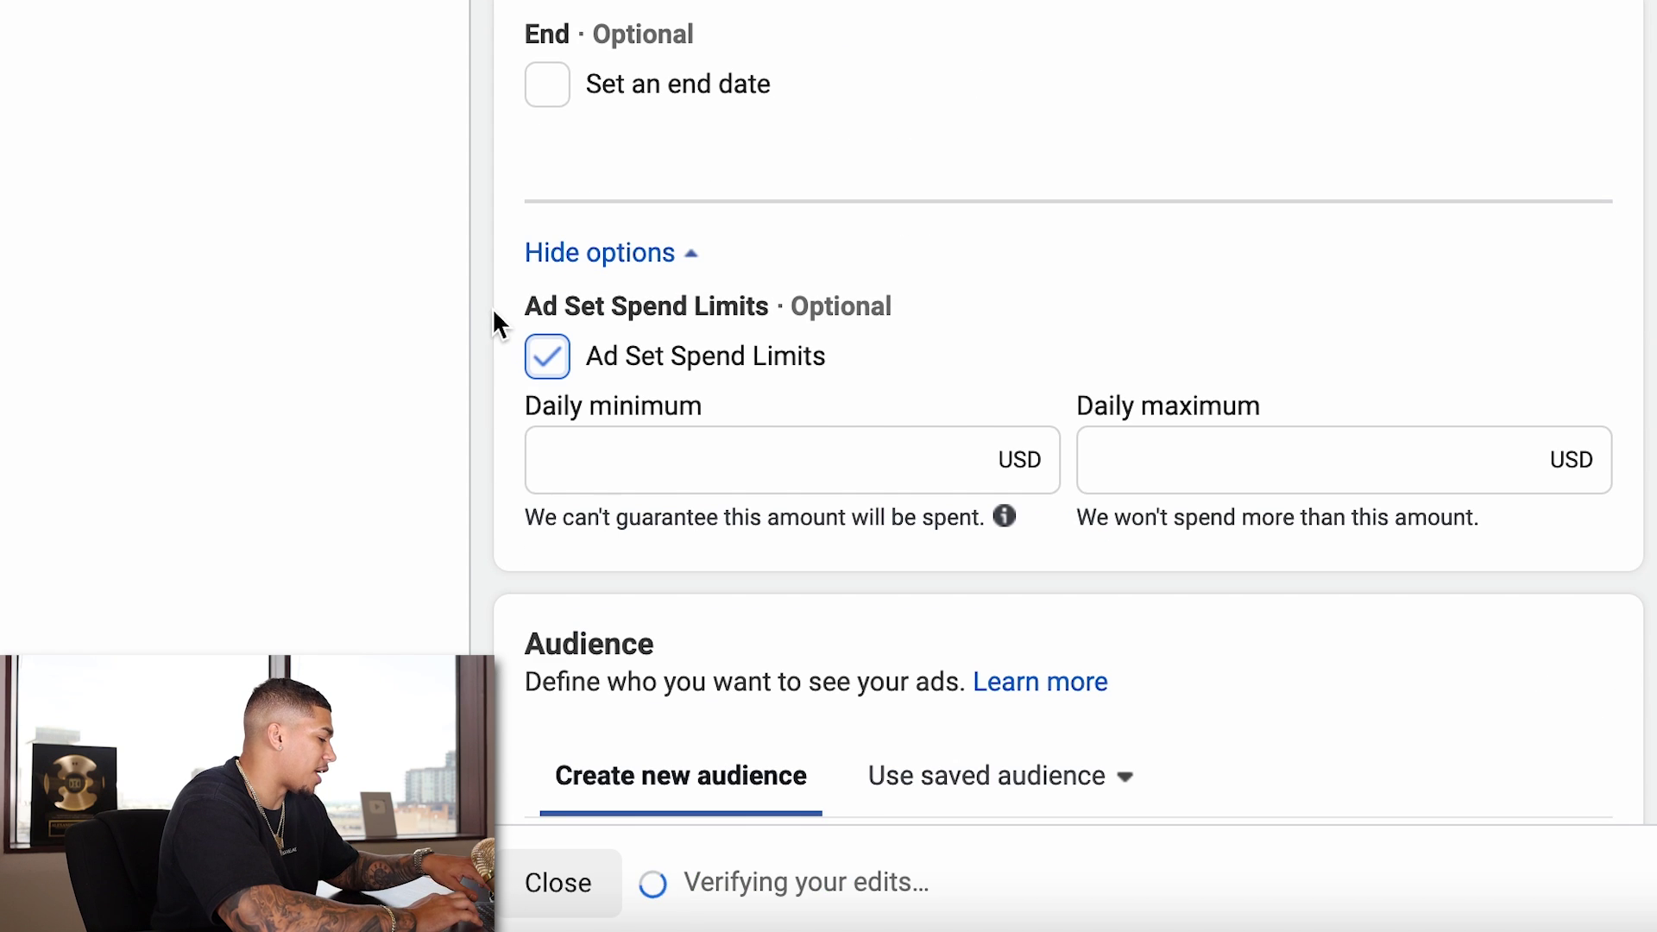
pyautogui.click(571, 472)
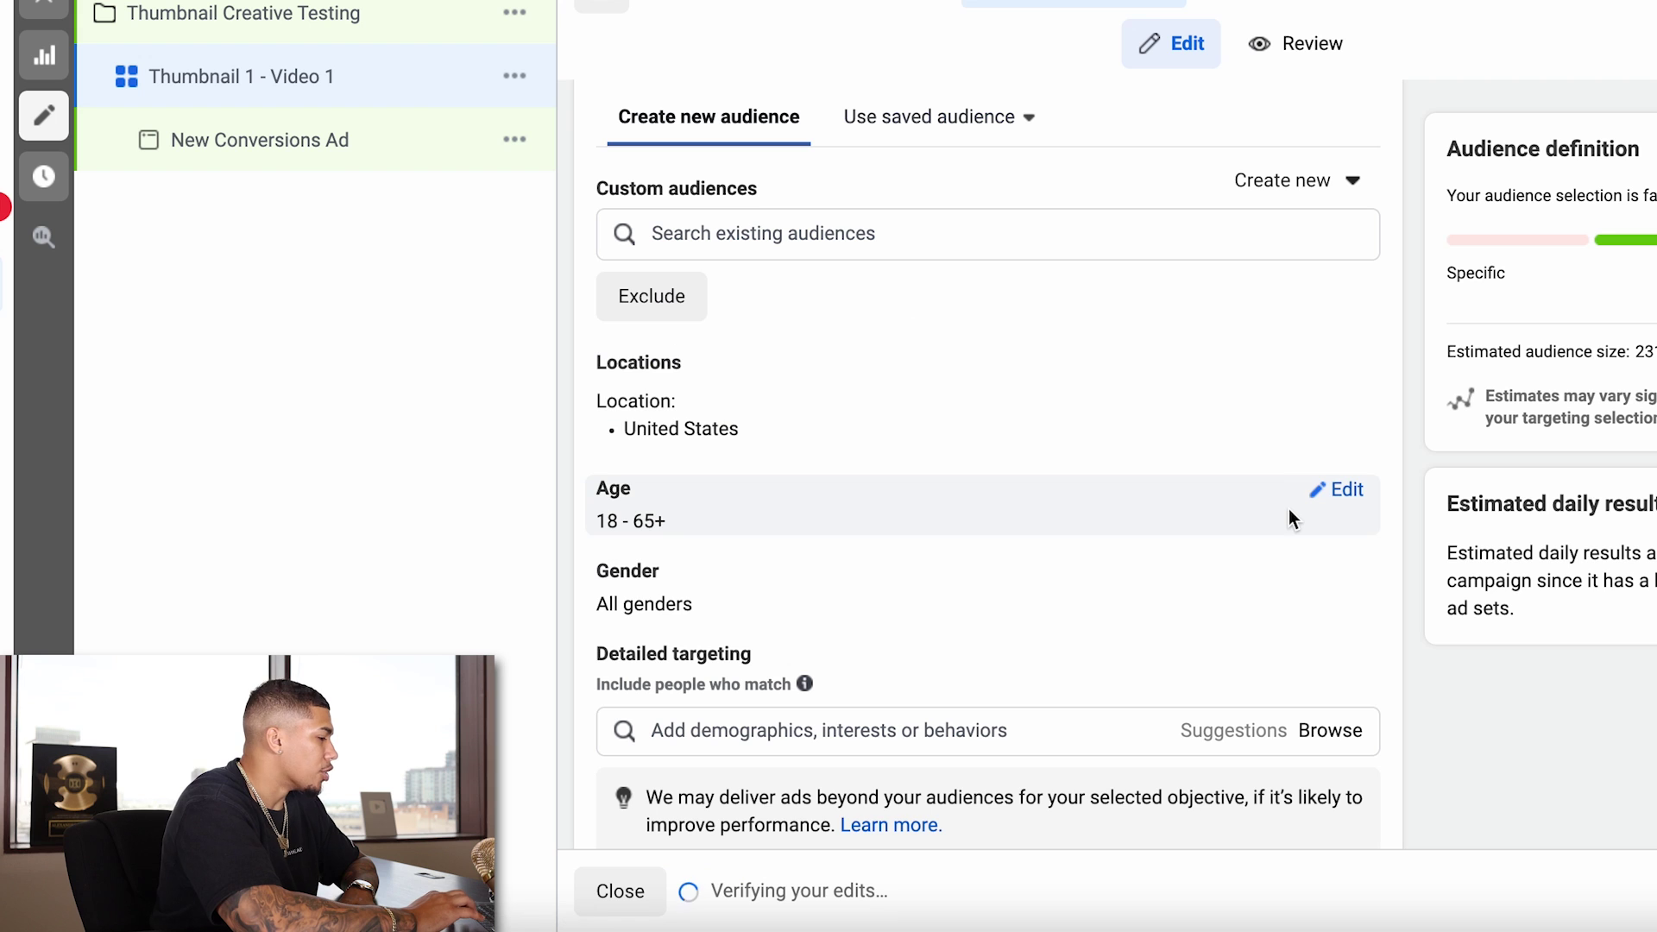
# - Add Australia and New Zealand to the audience locations and set the minimum age to 21
pyautogui.click(1335, 372)
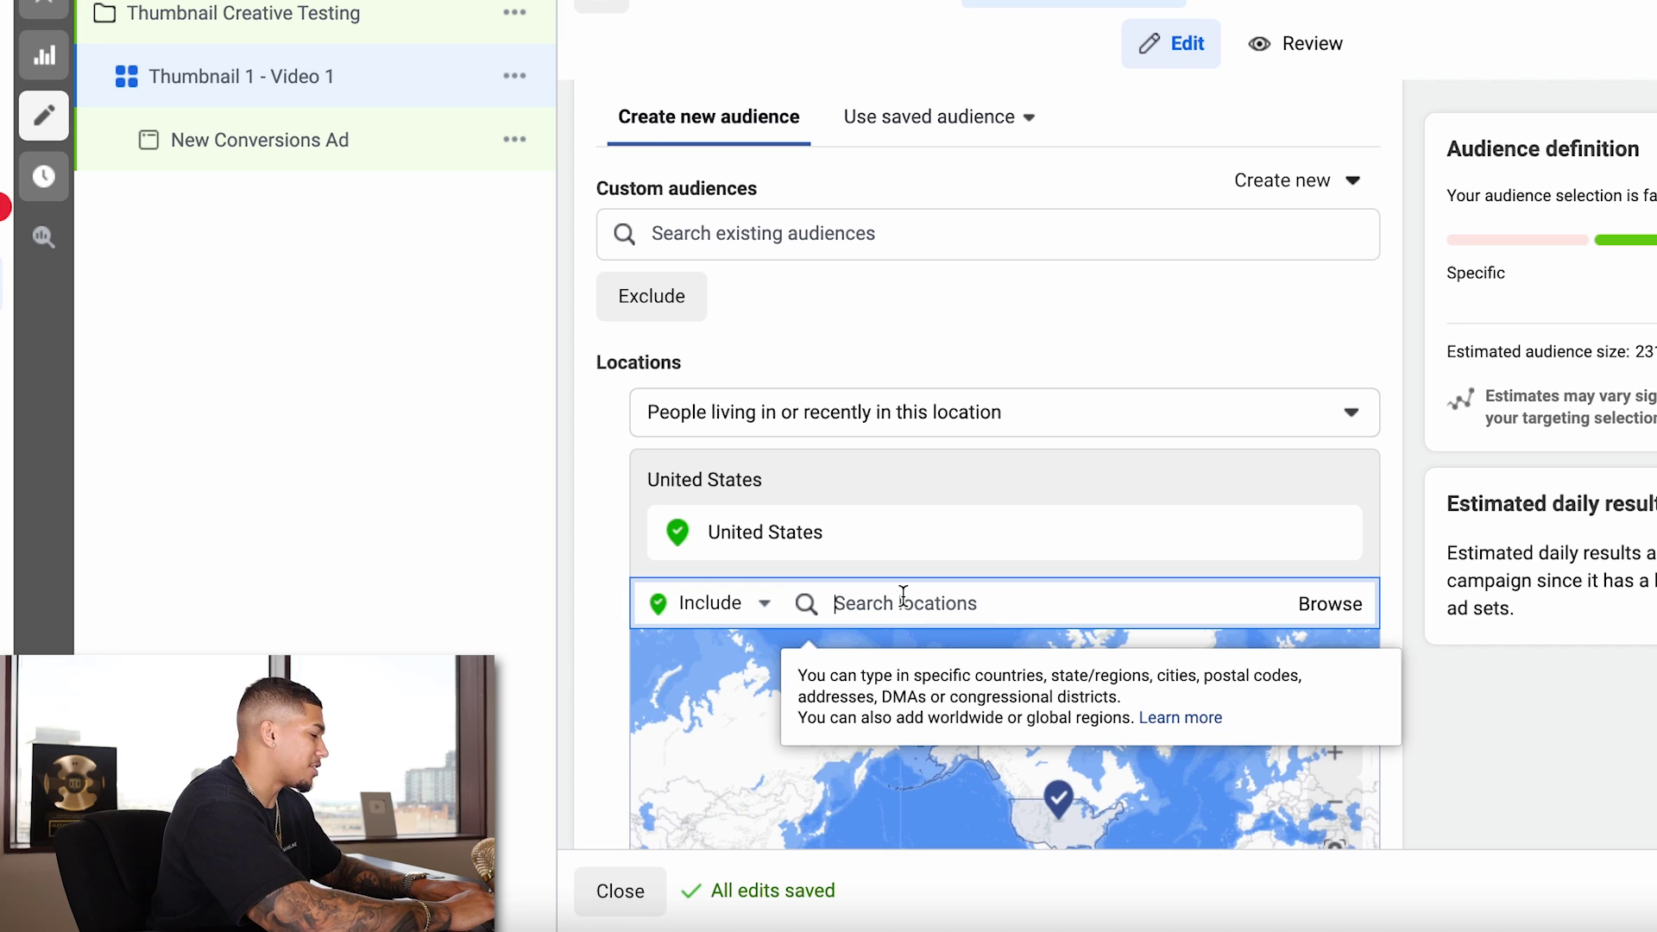
pyautogui.write('U')
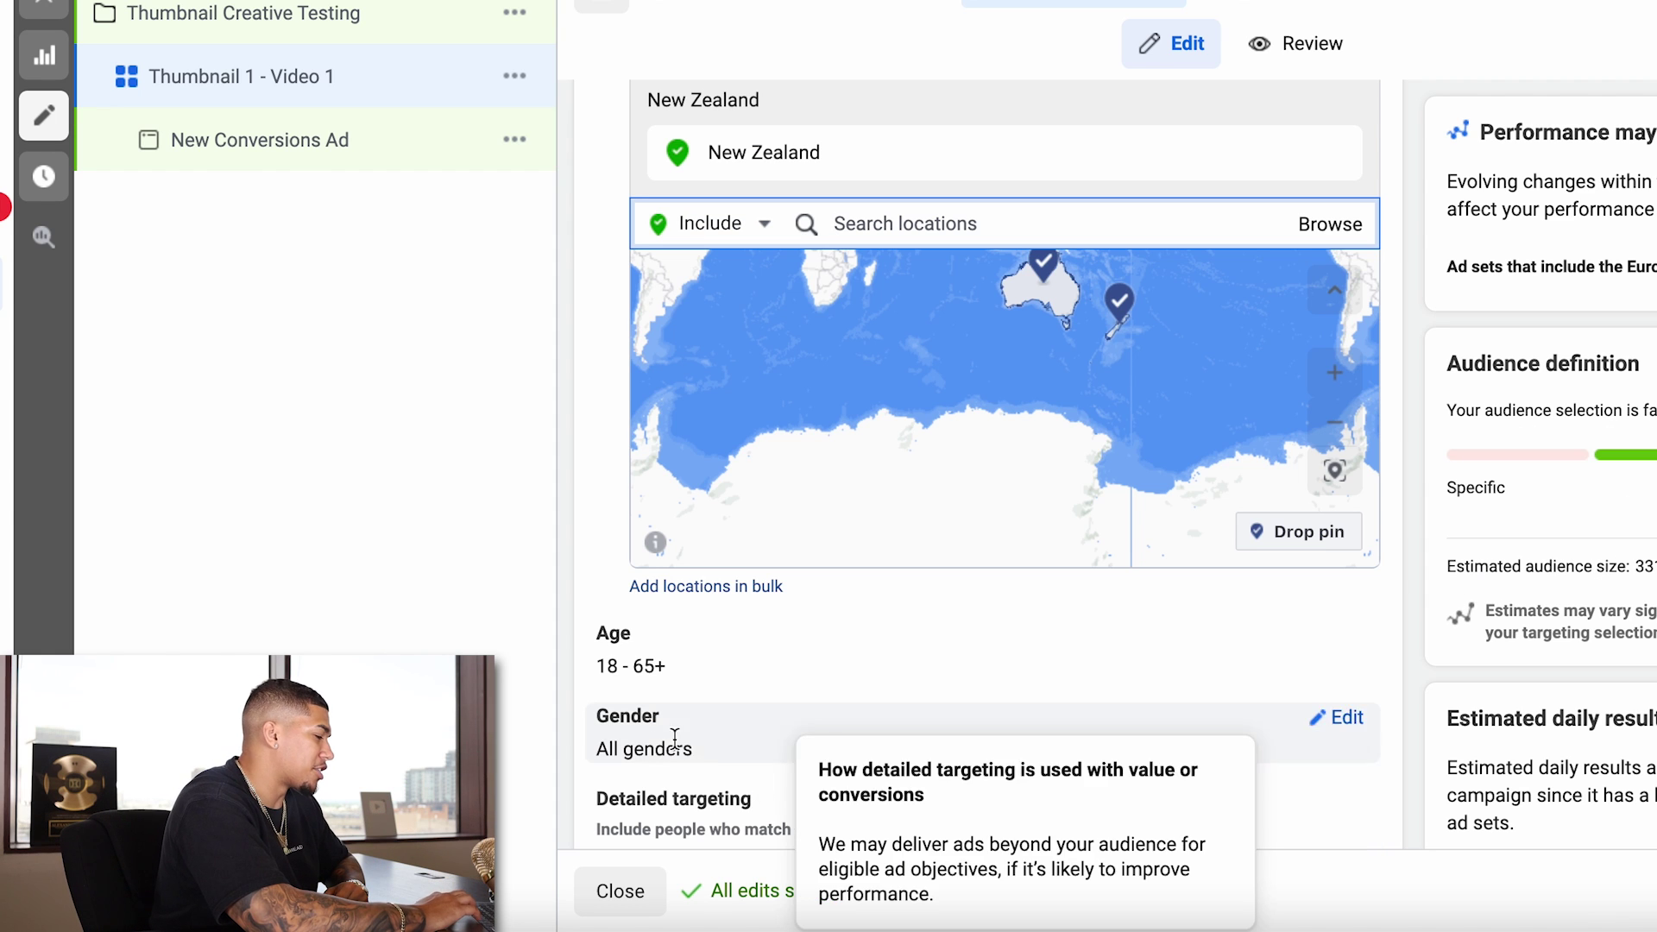
pyautogui.click(1340, 633)
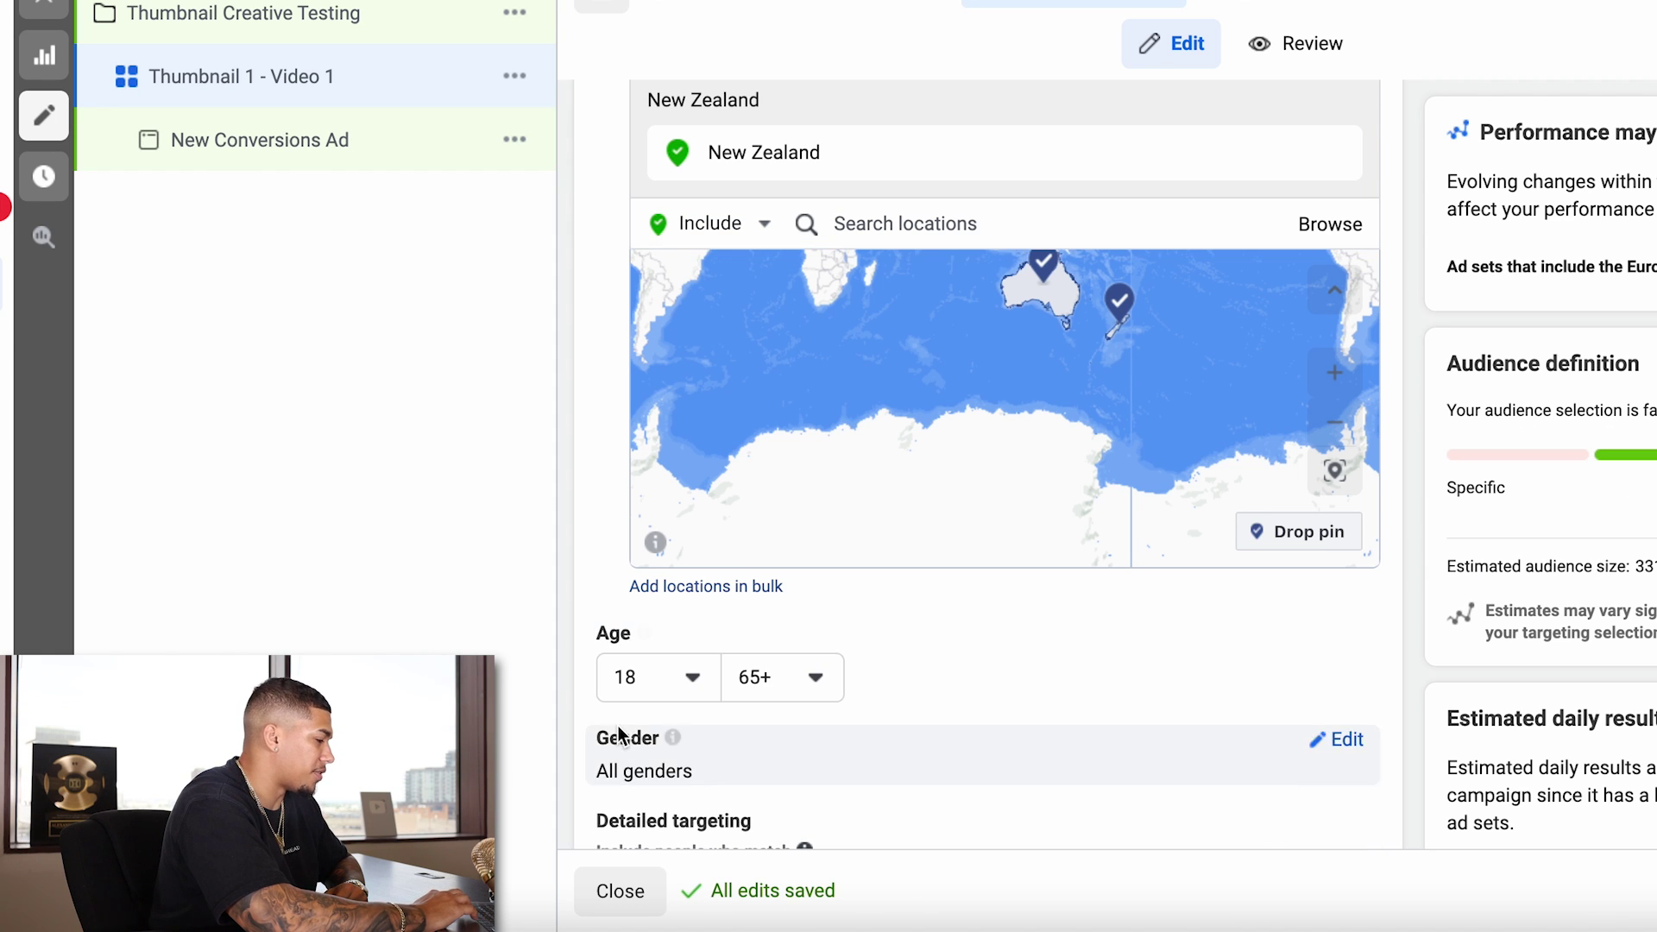
pyautogui.click(633, 682)
pyautogui.write('21')
pyautogui.scroll(-3, 672, 642)
pyautogui.scroll(-1, 671, 642)
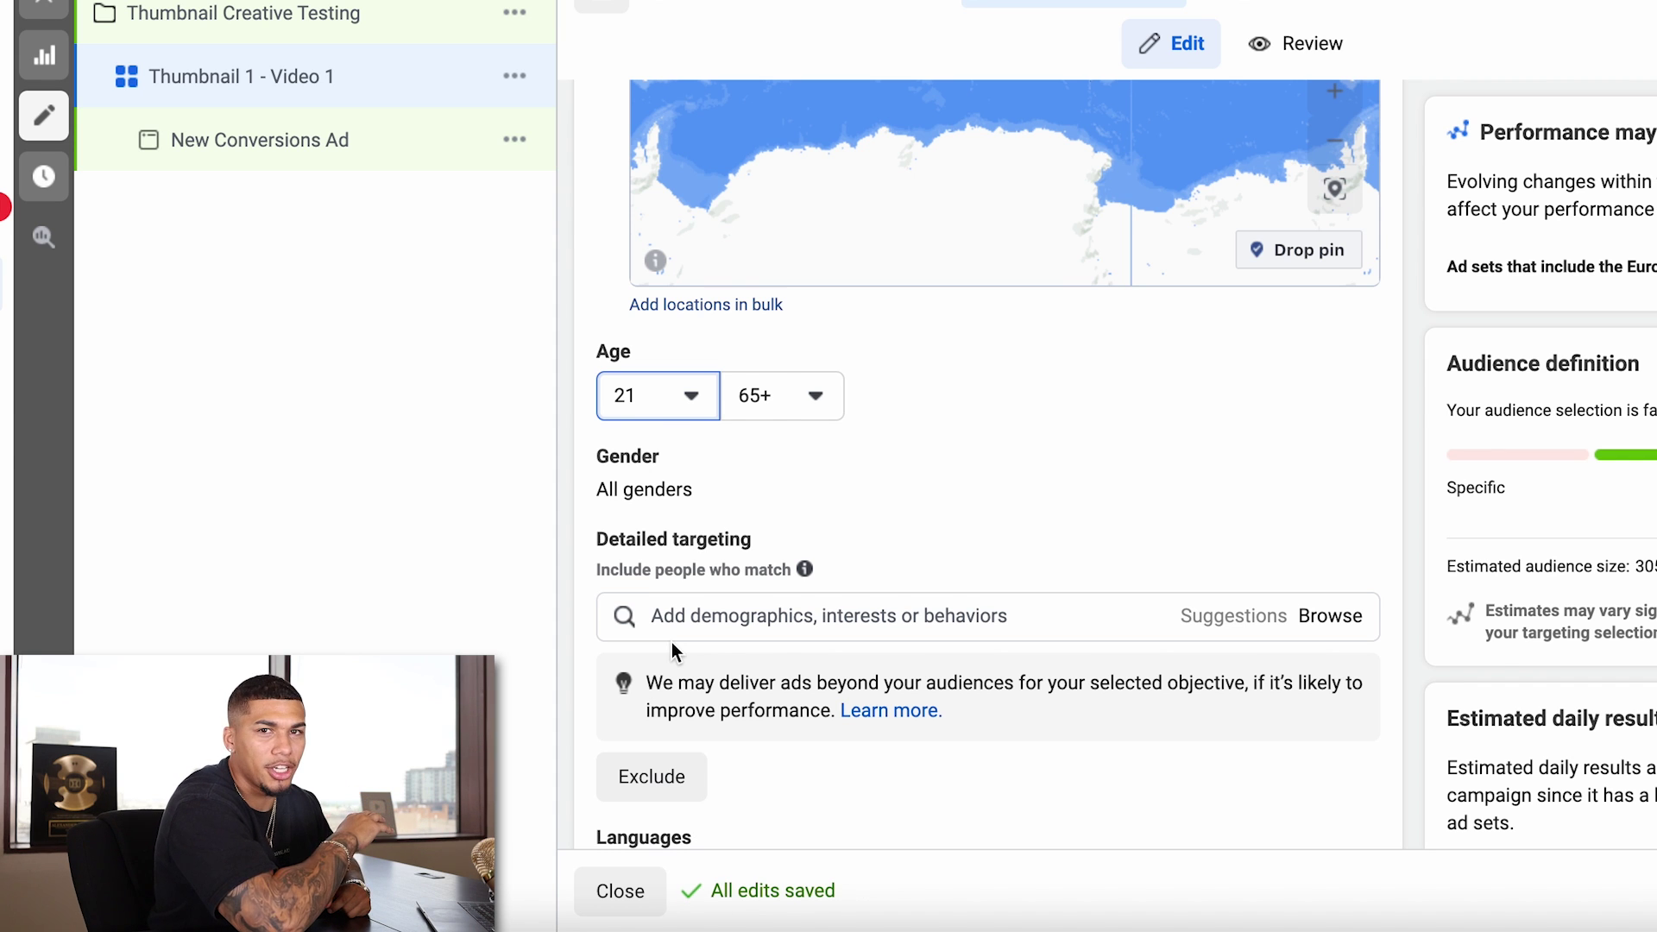
# - Open the new conversions ad inside the ad set and name it "Thumbnail 1 - Video 1"
pyautogui.scroll(-10, 671, 642)
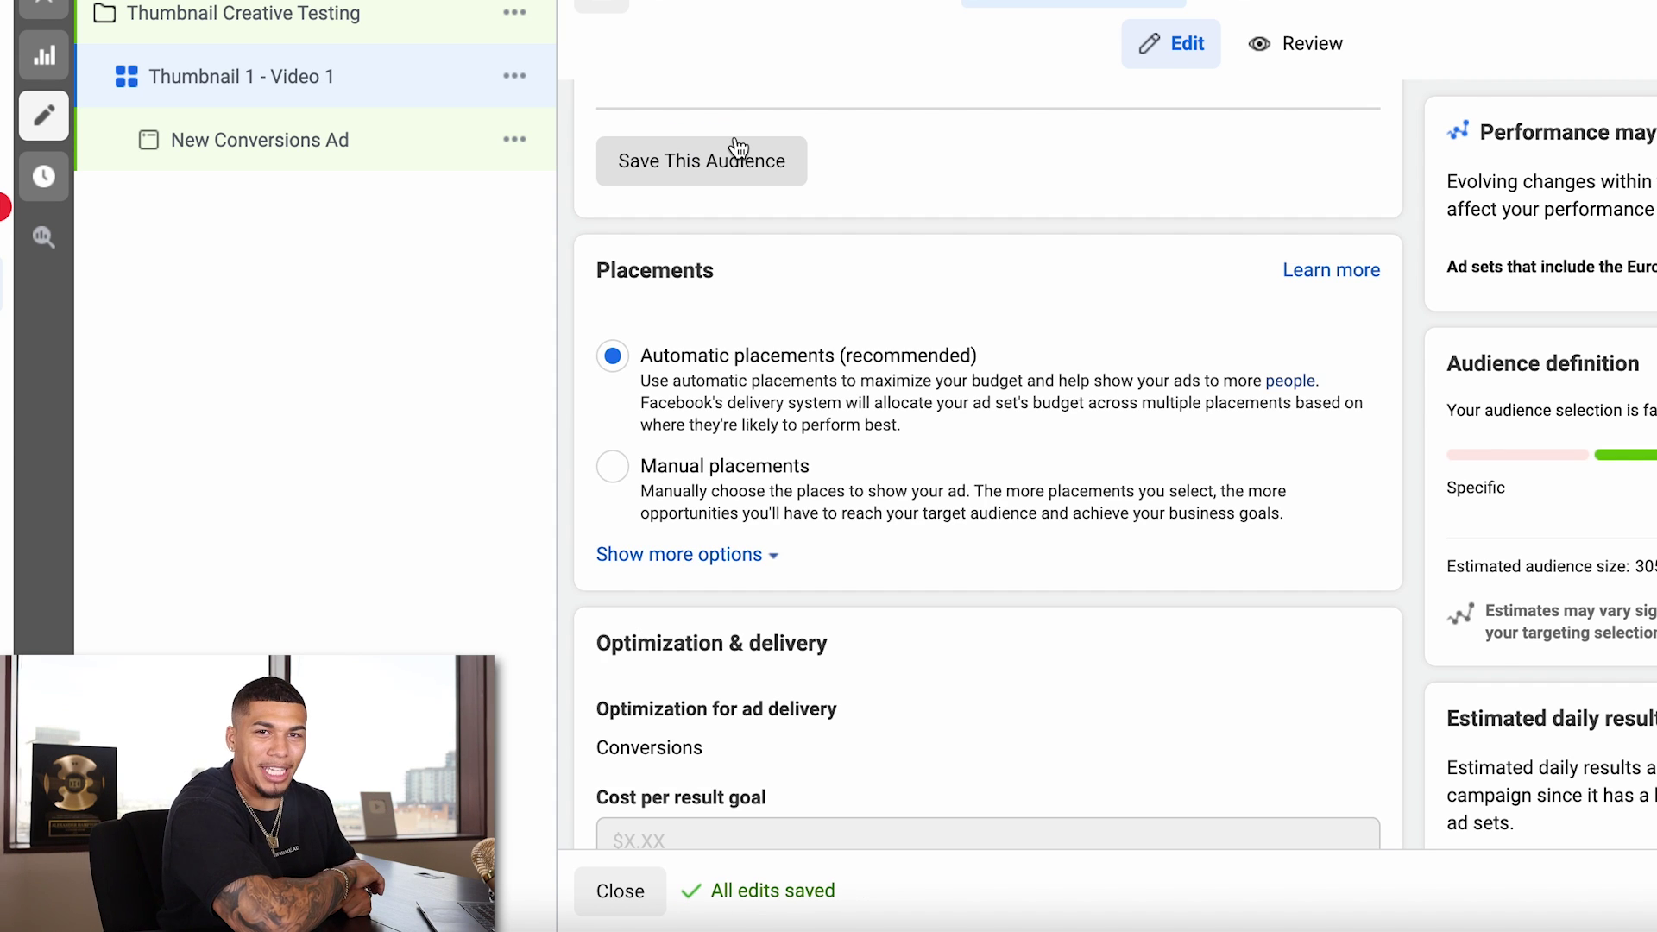
pyautogui.scroll(-3, 738, 149)
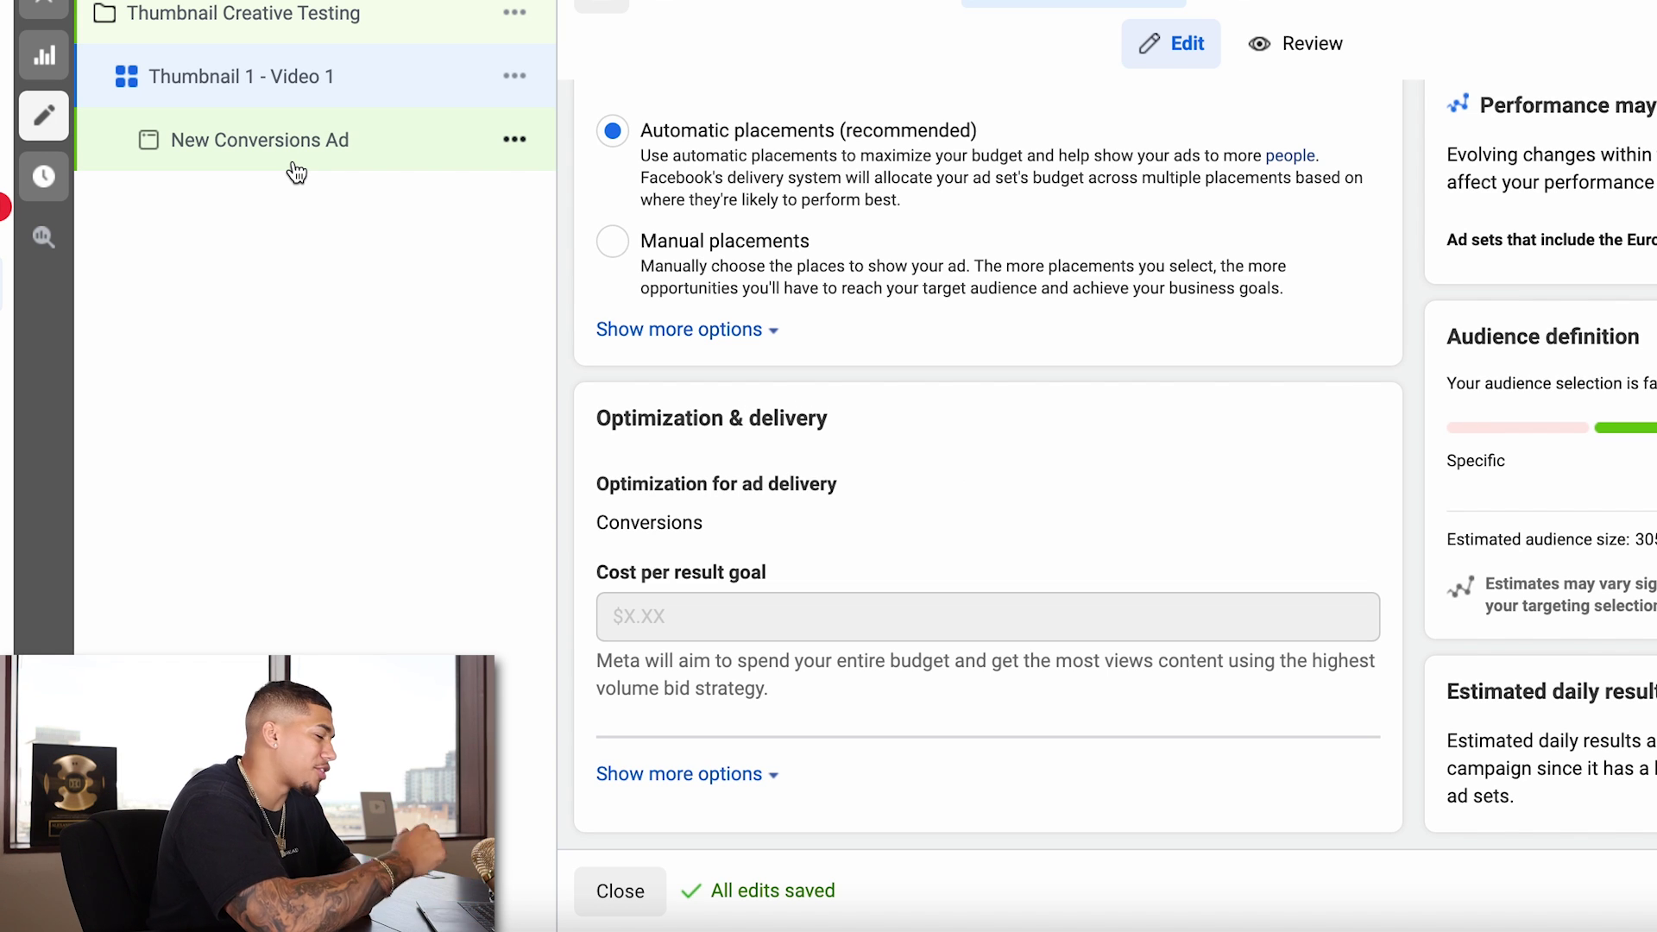
pyautogui.click(294, 164)
pyautogui.write('Thumbnail ')
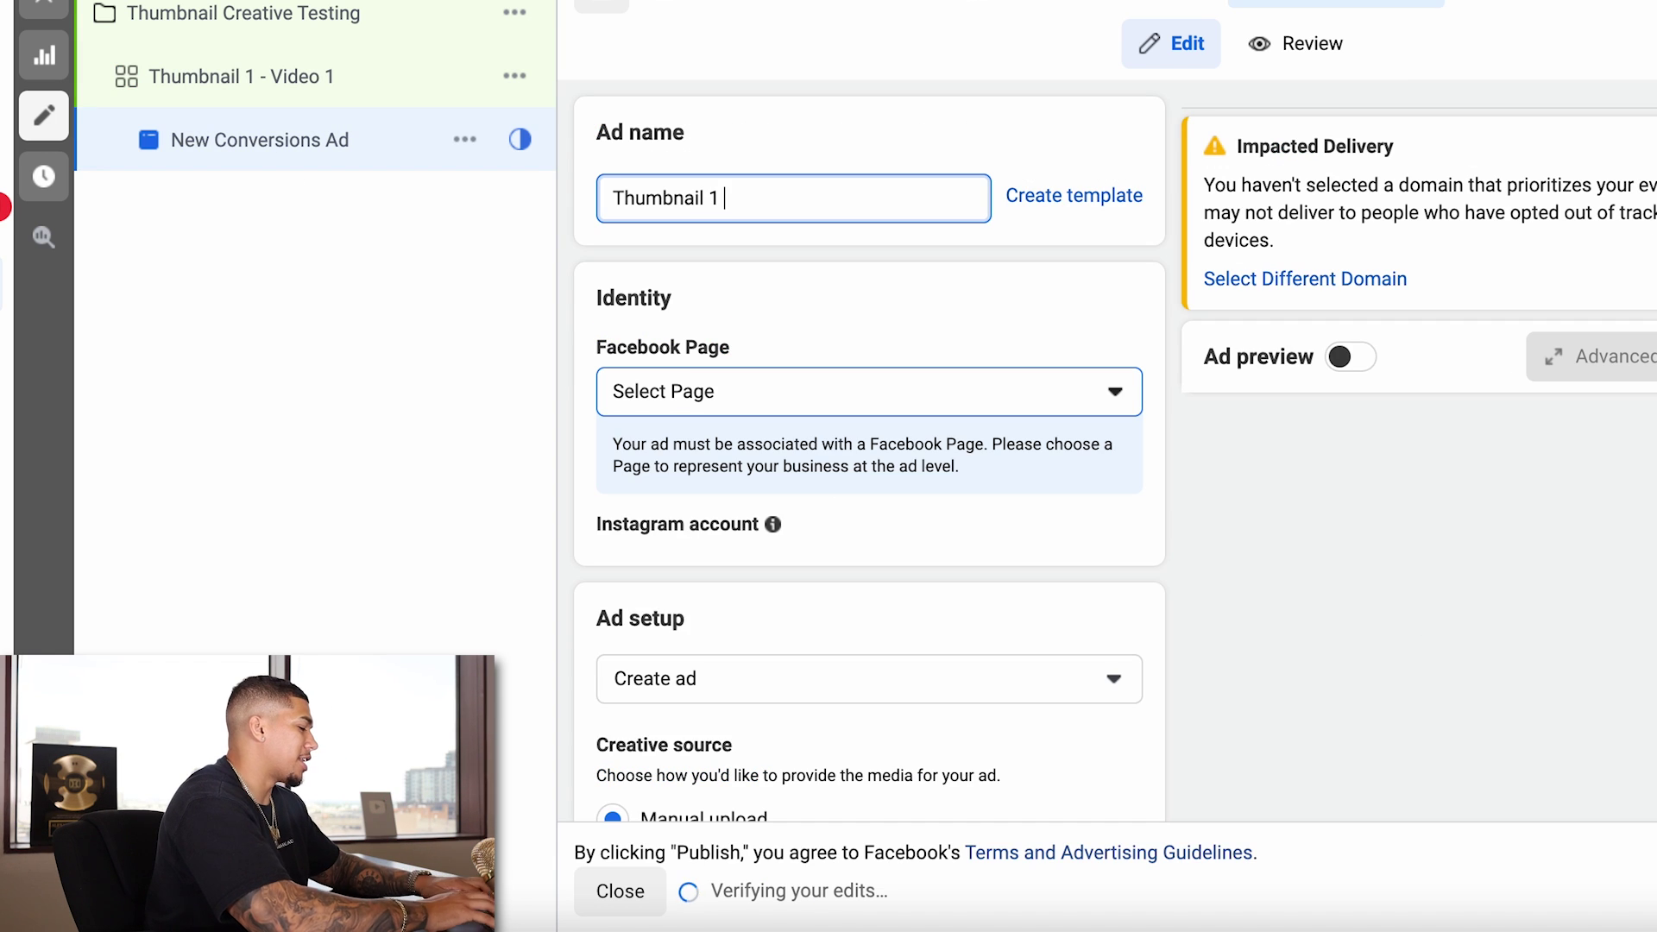
pyautogui.write('1 - Video 1')
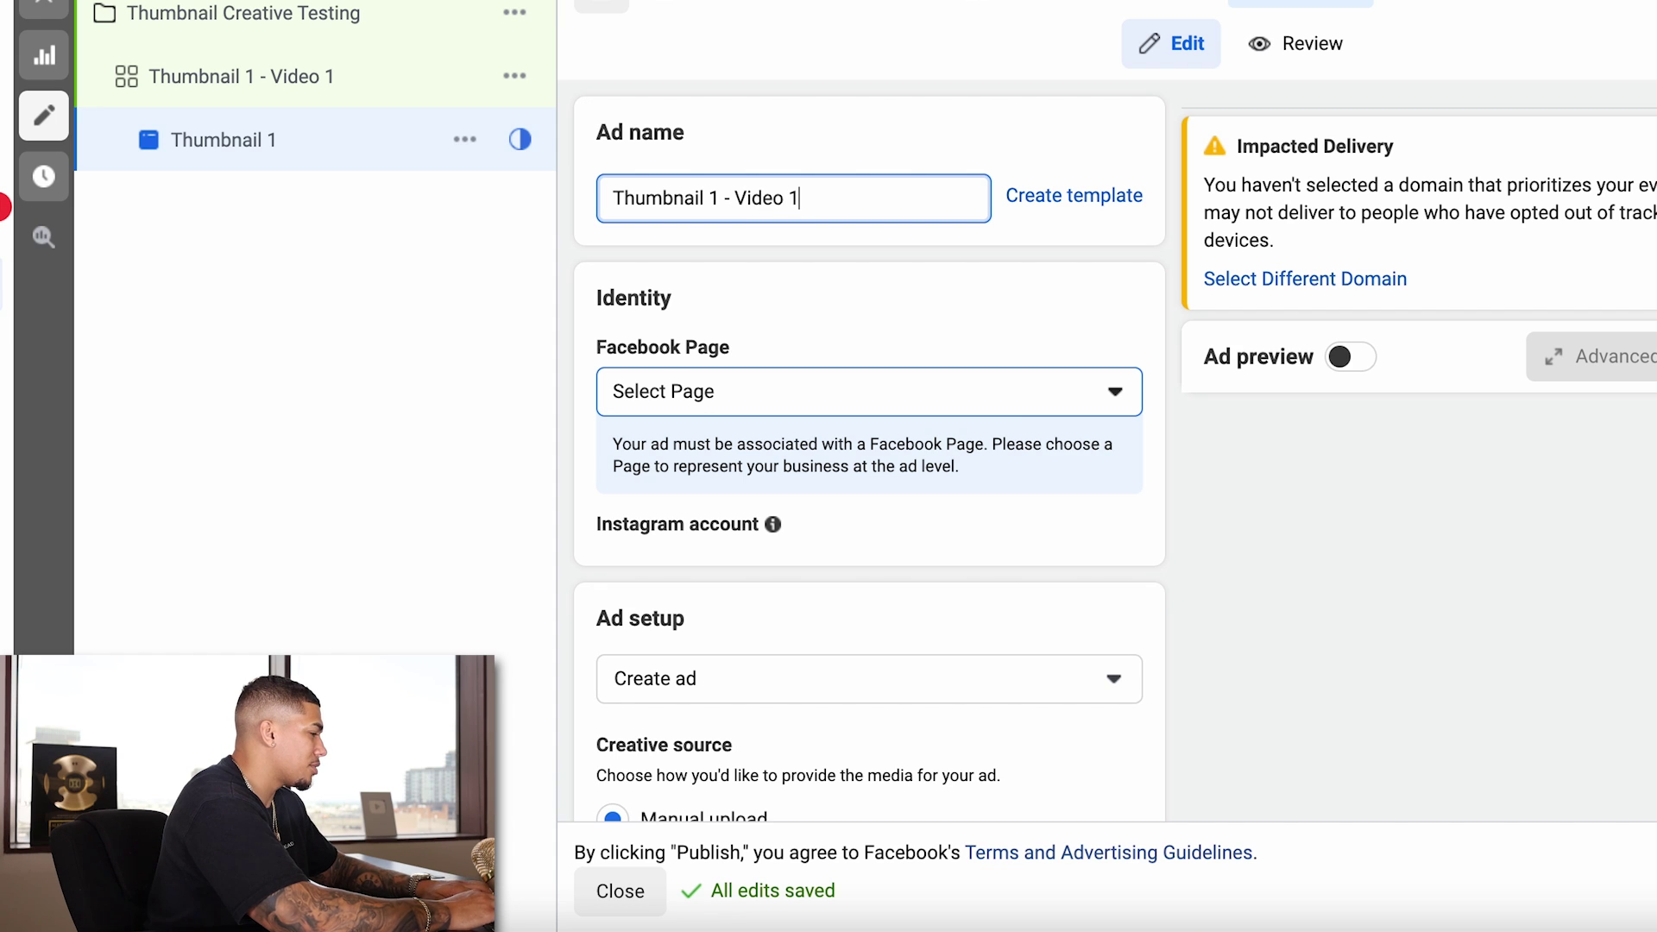
# - Select the VitalEmporiums Facebook Page and add Video 1.mp4 as the ad's media
pyautogui.scroll(-5, 695, 463)
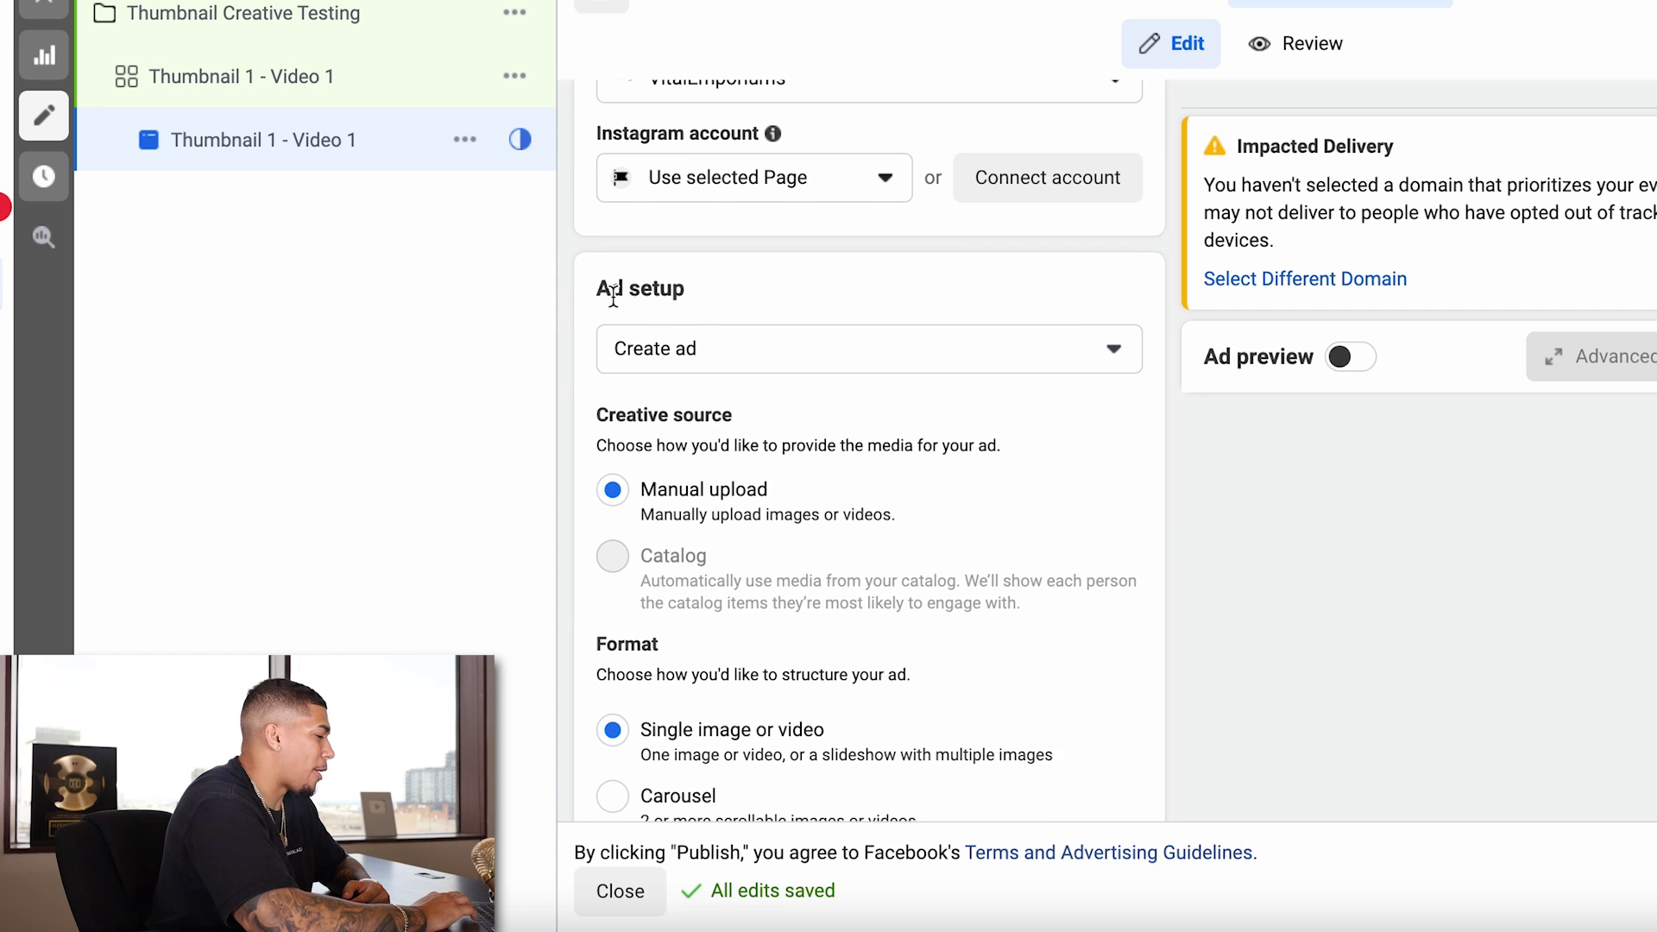
pyautogui.scroll(-6, 794, 544)
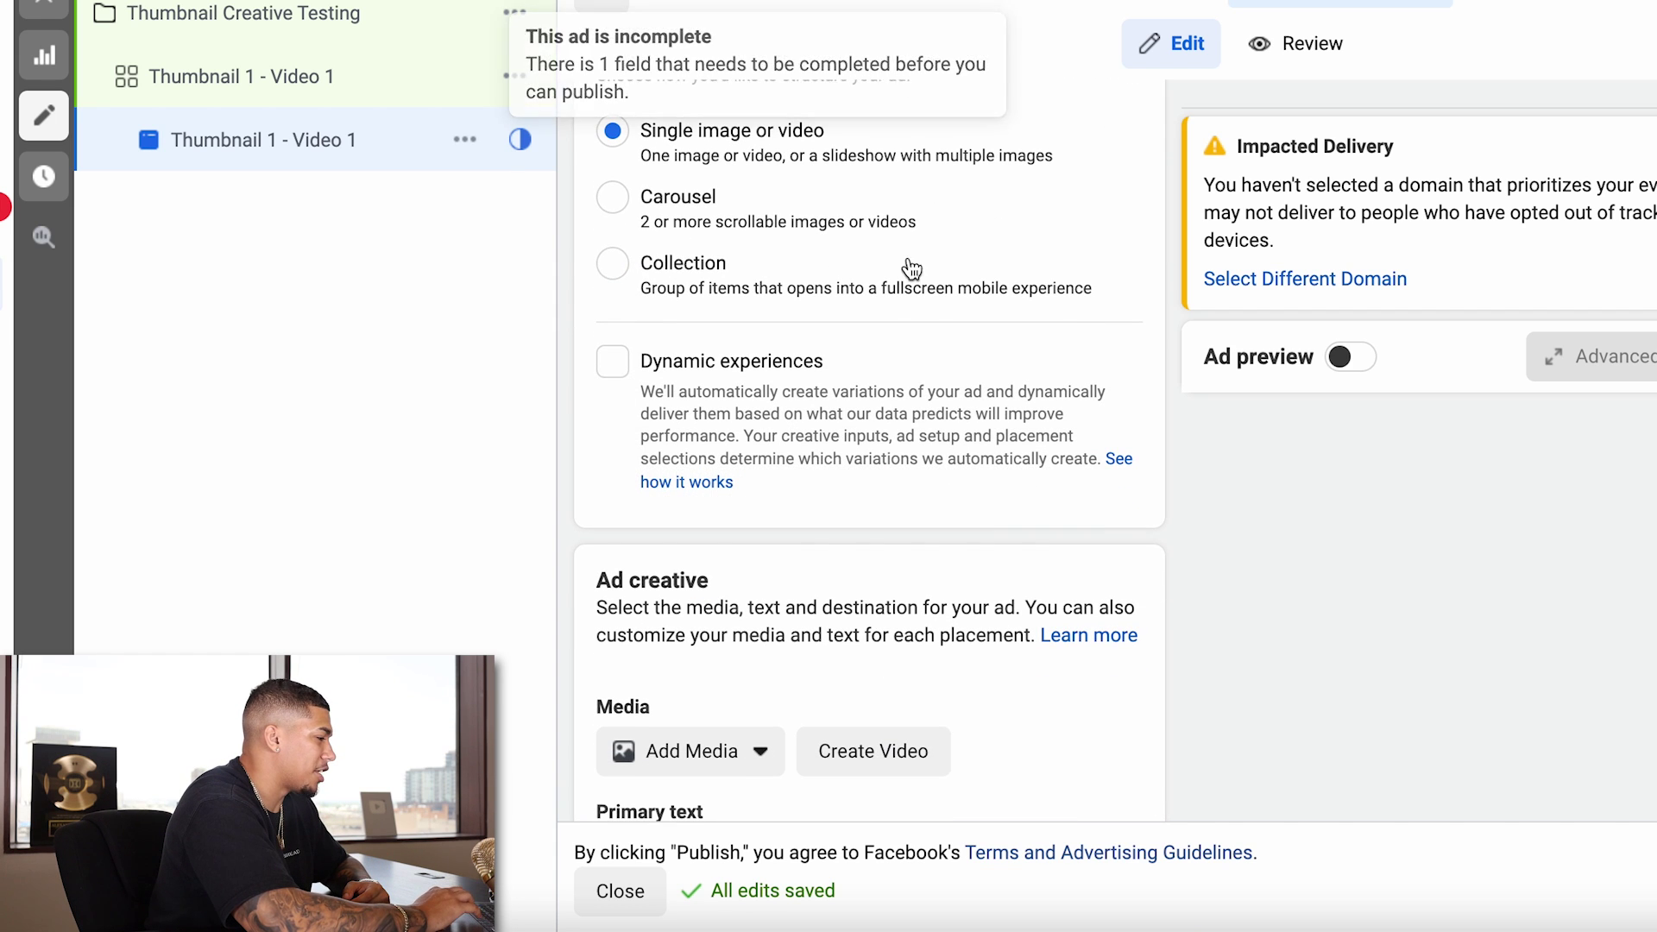
pyautogui.scroll(-2, 863, 328)
pyautogui.click(723, 603)
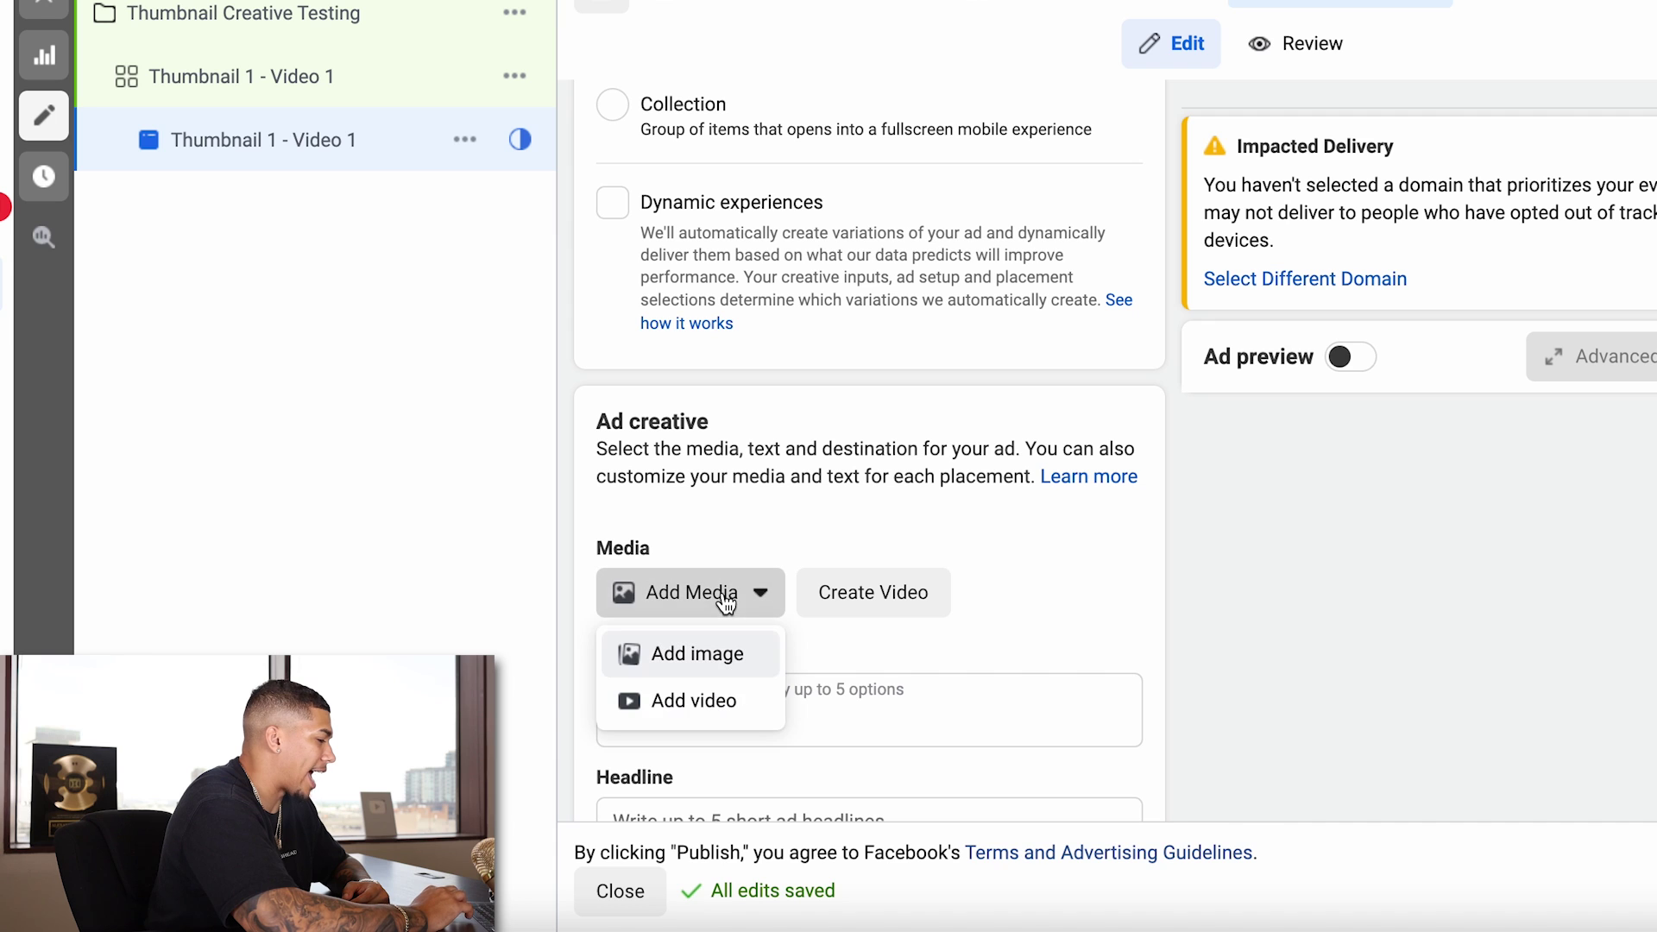
pyautogui.click(702, 654)
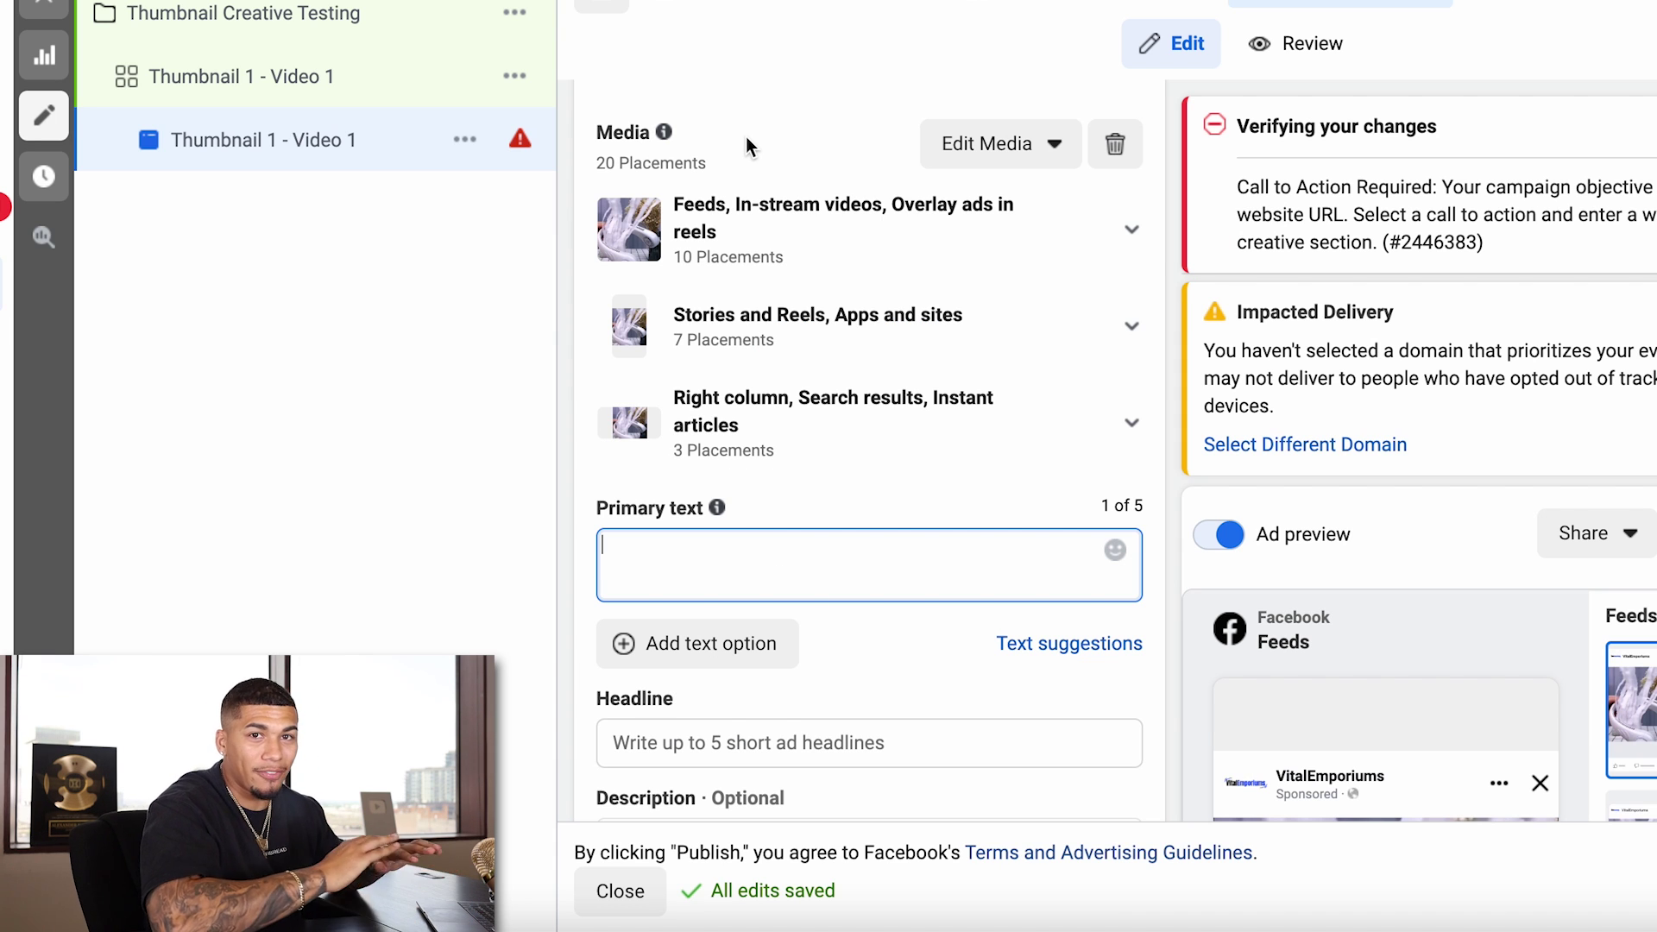
# - Edit the ad's video and manually choose the frame with the white fan held before the orange-shirted worker as thumbnail
pyautogui.click(993, 145)
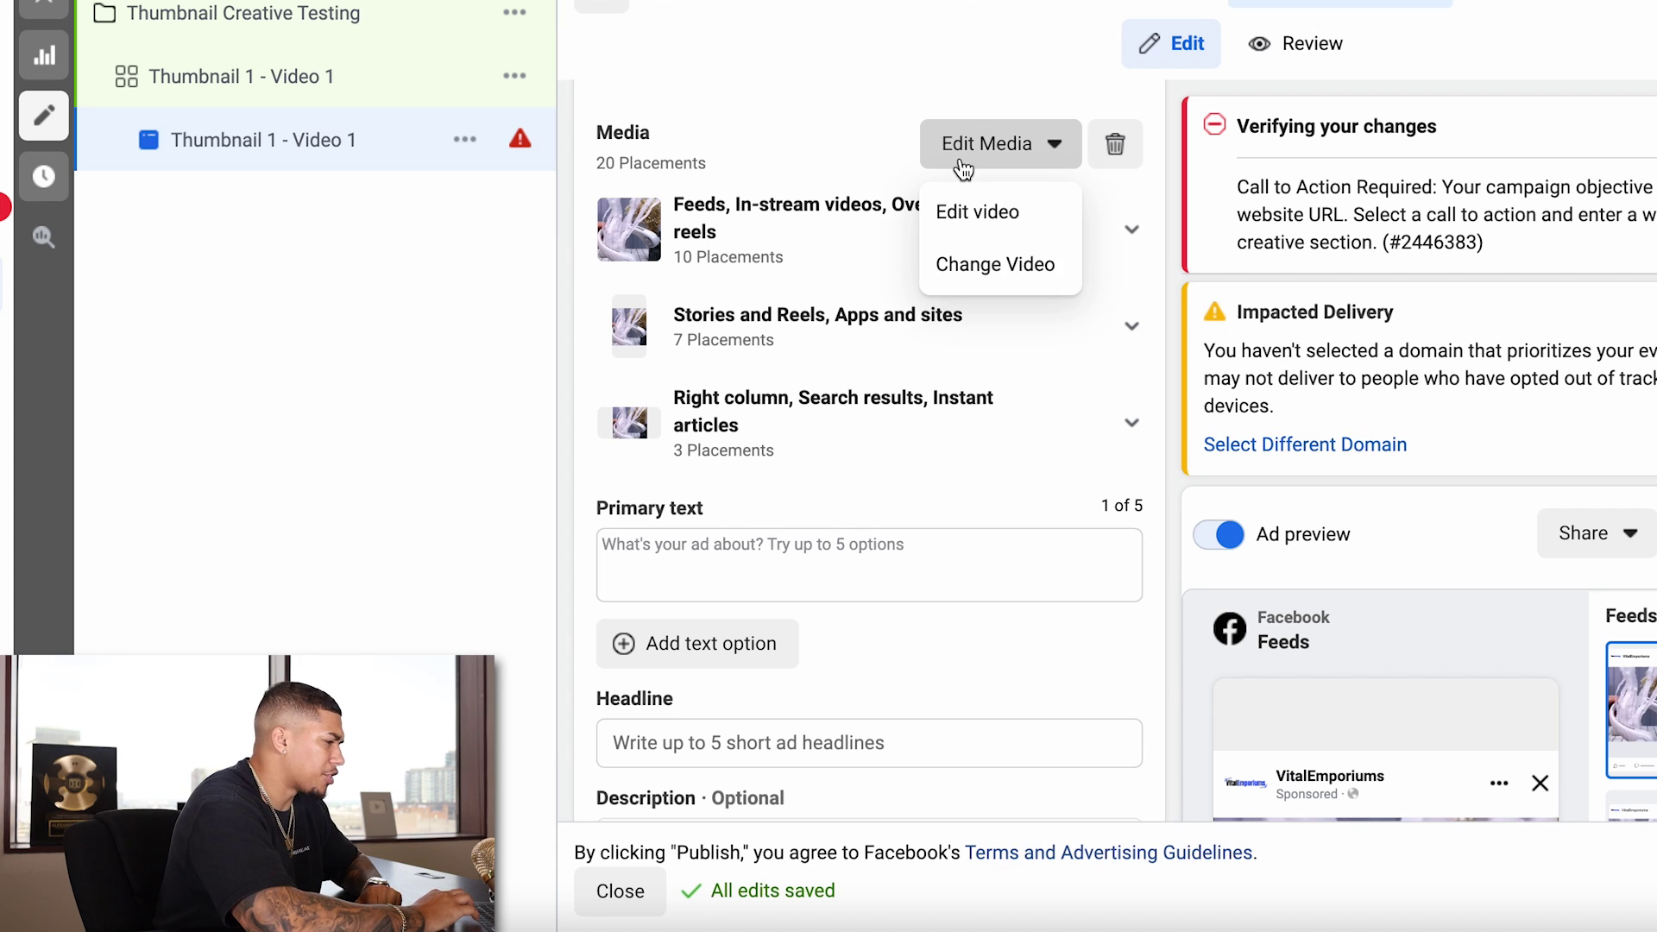
pyautogui.click(984, 216)
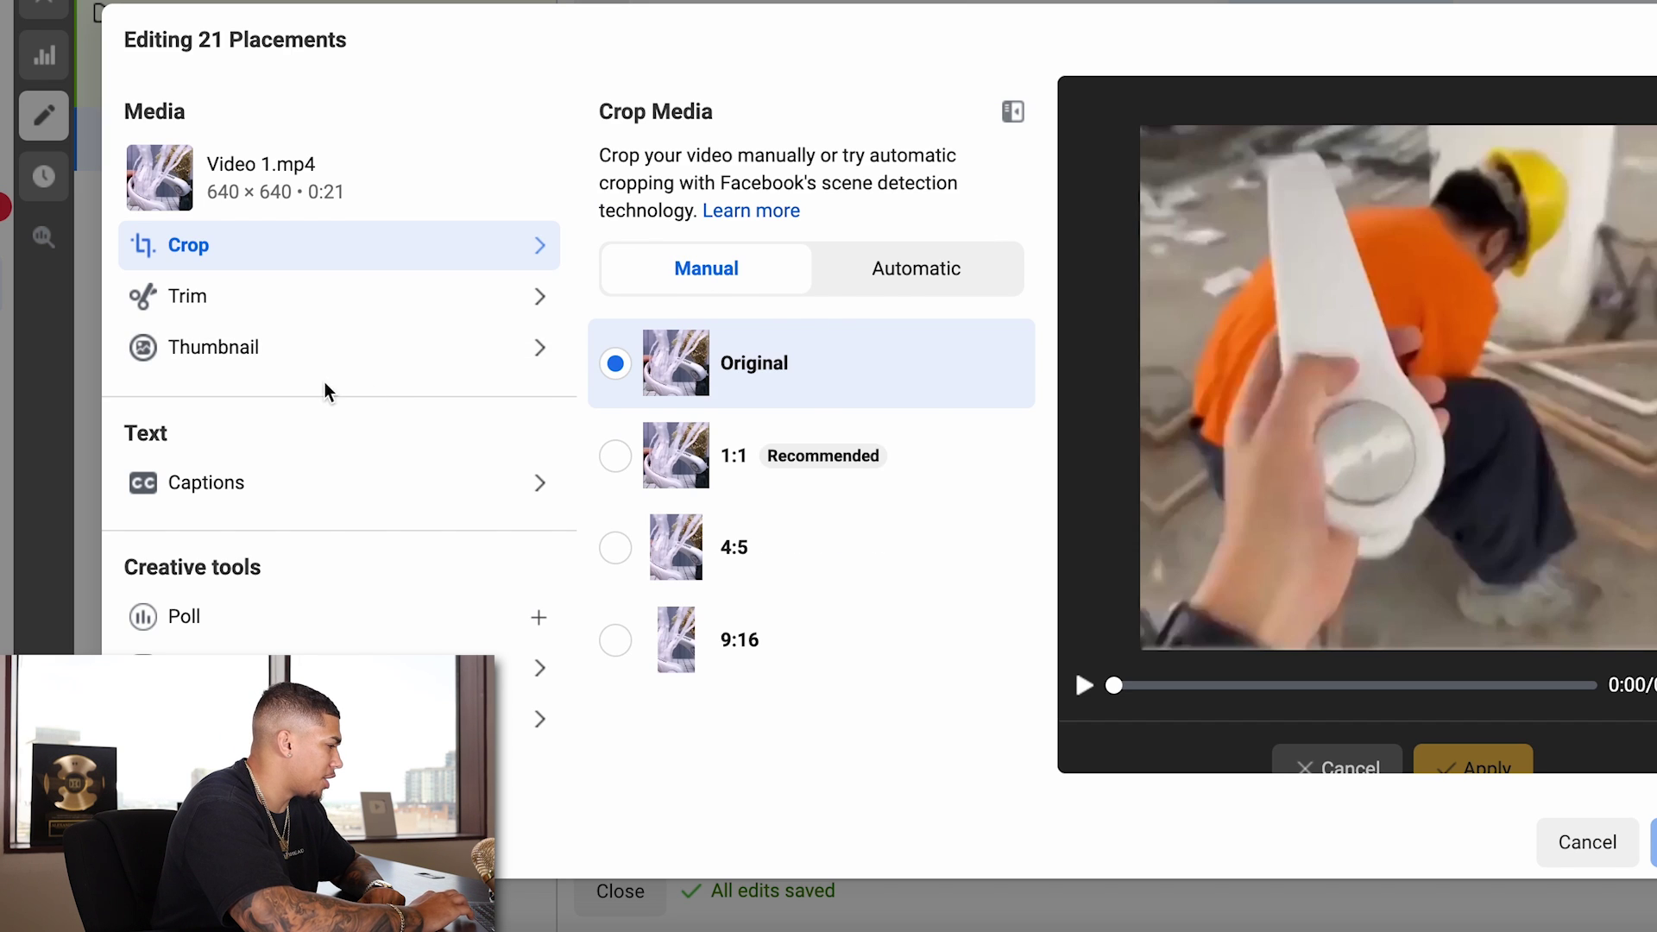
pyautogui.click(337, 370)
pyautogui.click(869, 259)
pyautogui.scroll(-2, 794, 533)
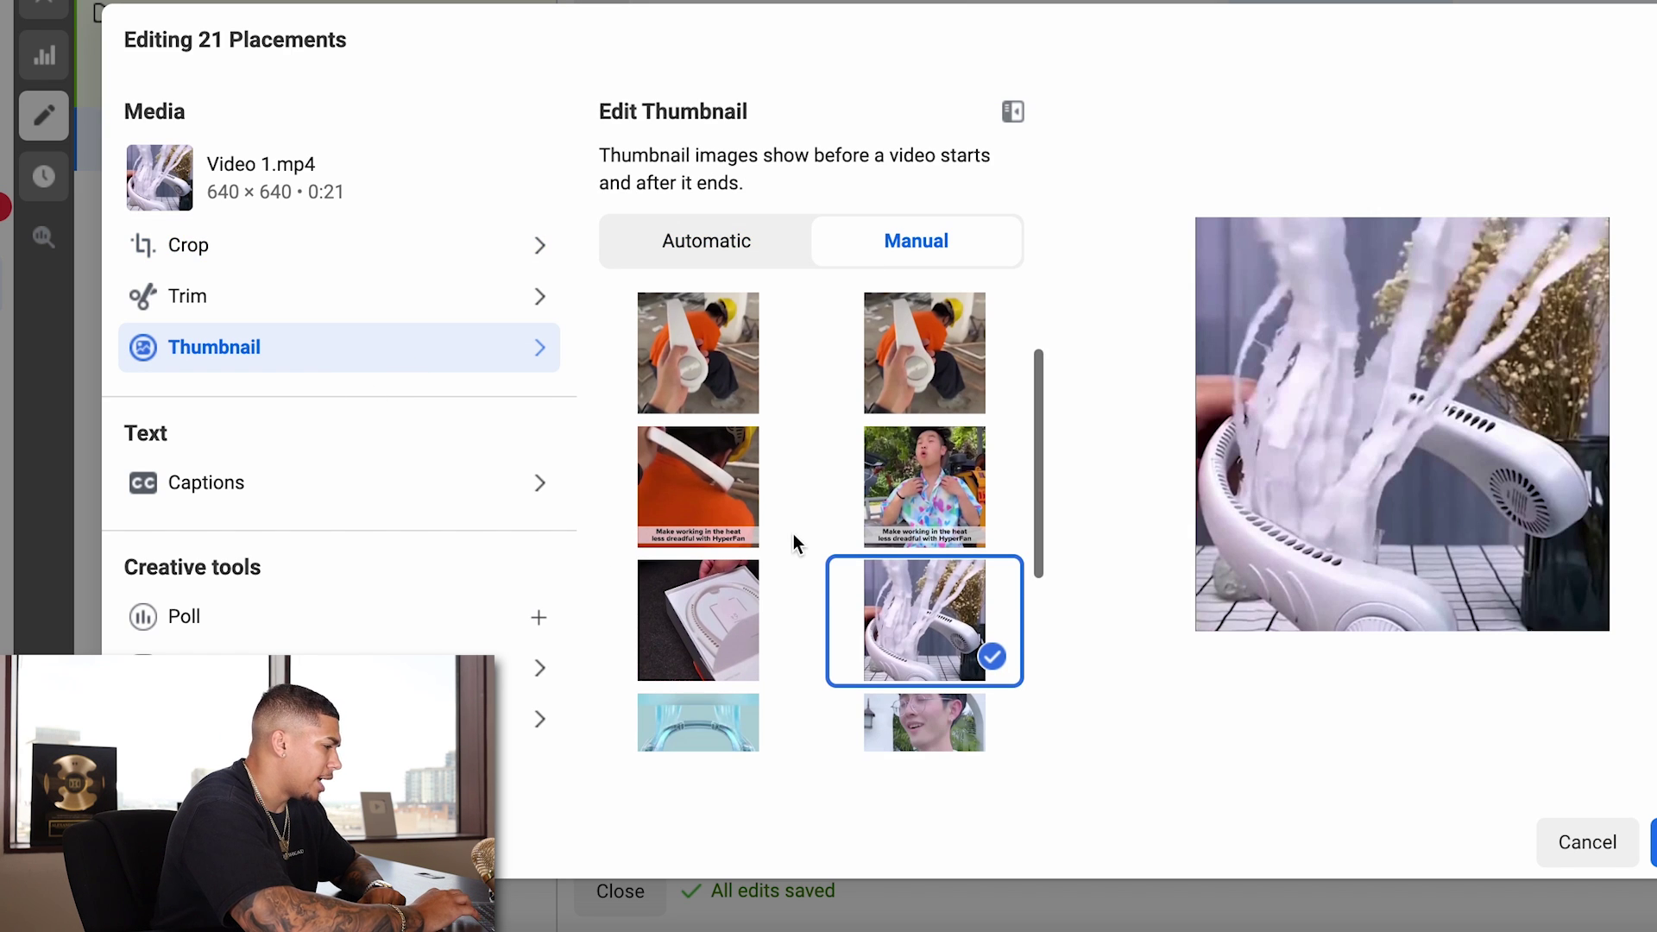
pyautogui.click(702, 345)
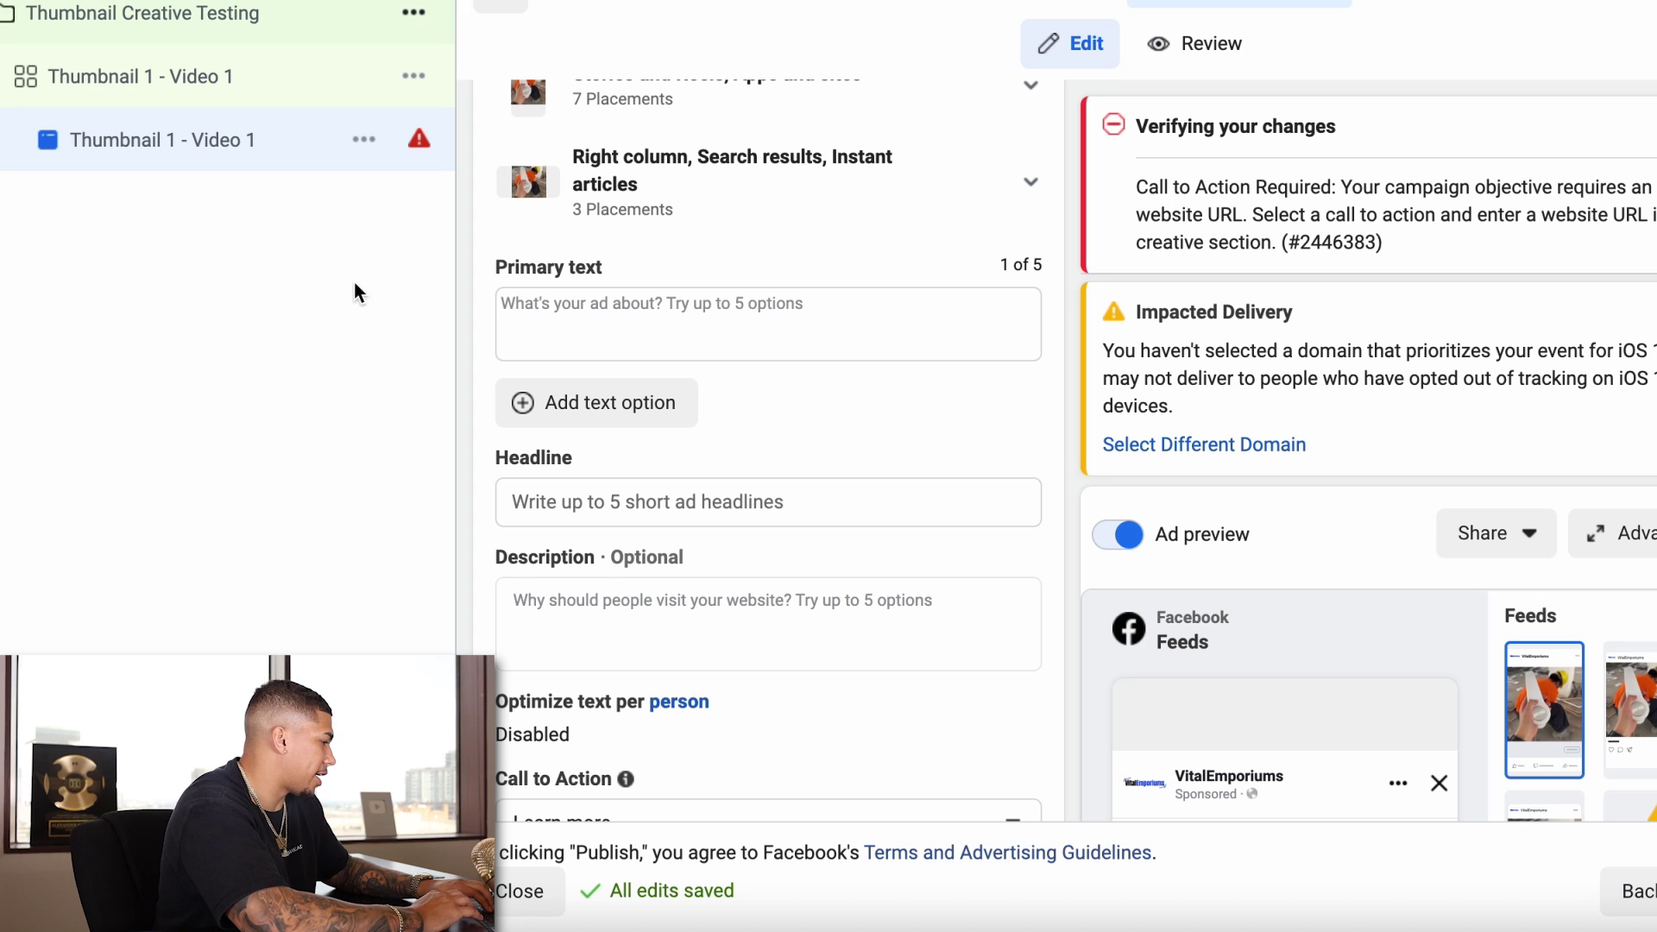
# - Enter primary text starting "Sweat makes me sticky and uncomforty" and the headline "Beat The Heat This Summer - Portable Hanging Neck Fan"
pyautogui.click(602, 318)
pyautogui.write('☀Sweat makes me sticky and uncomforty, but this fan saved me😘😍🌈 Great for outdoor sports activities,traveling and any outdoor work.😍🥰 Also good for women with hot flashes!')
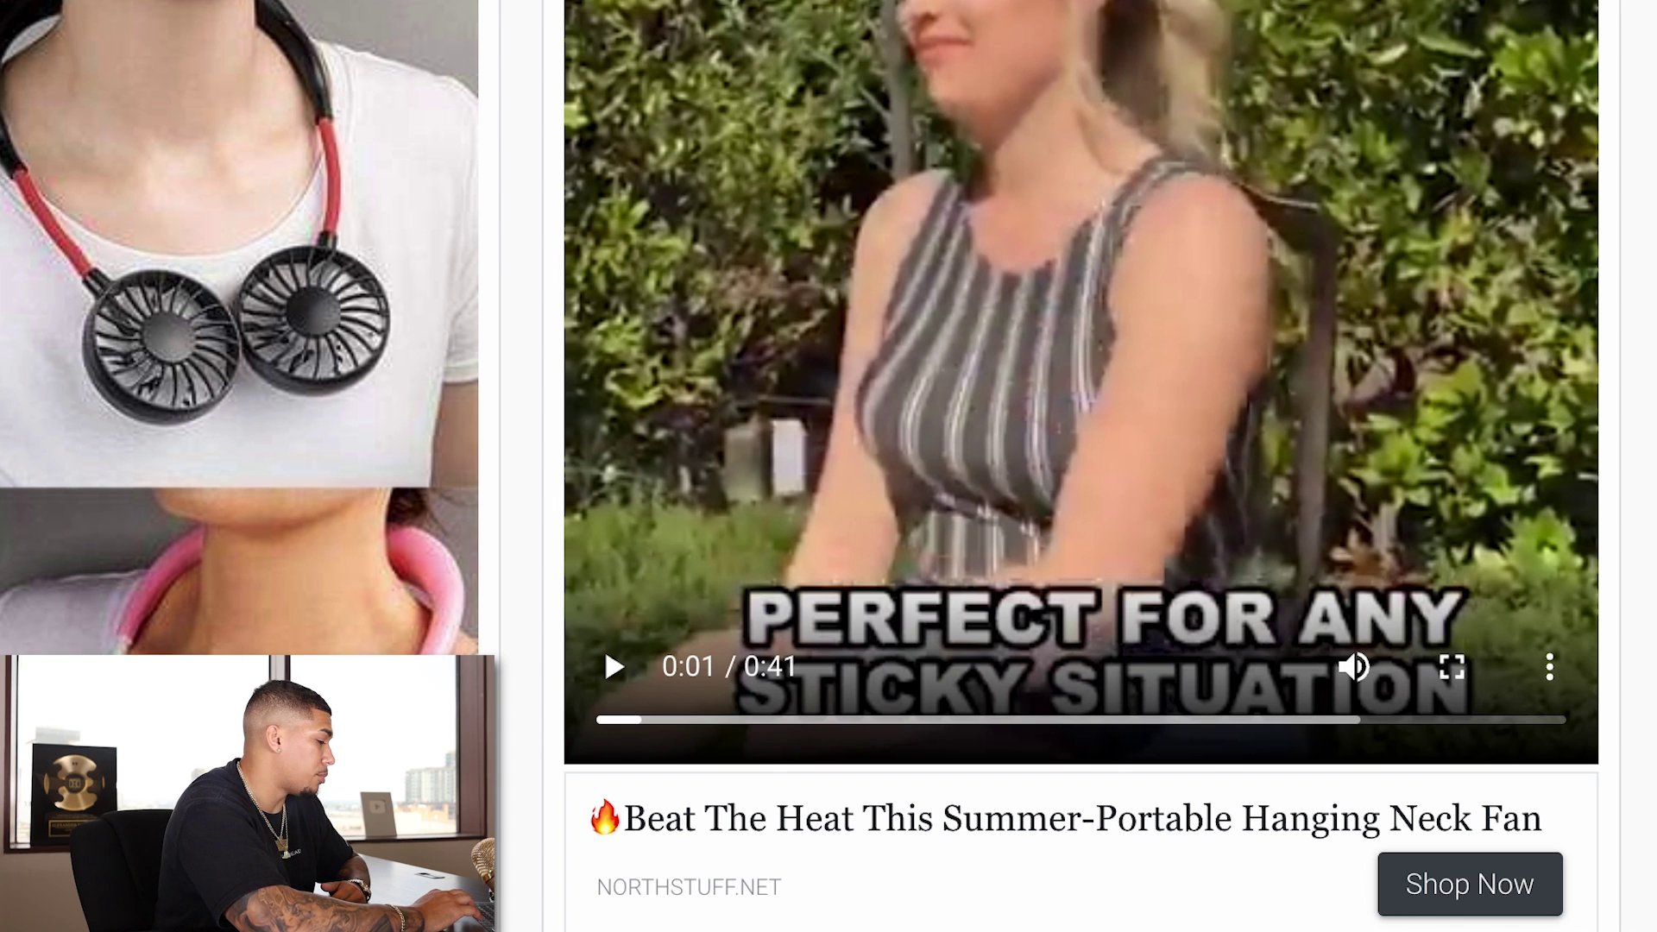
pyautogui.scroll(-1, 768, 825)
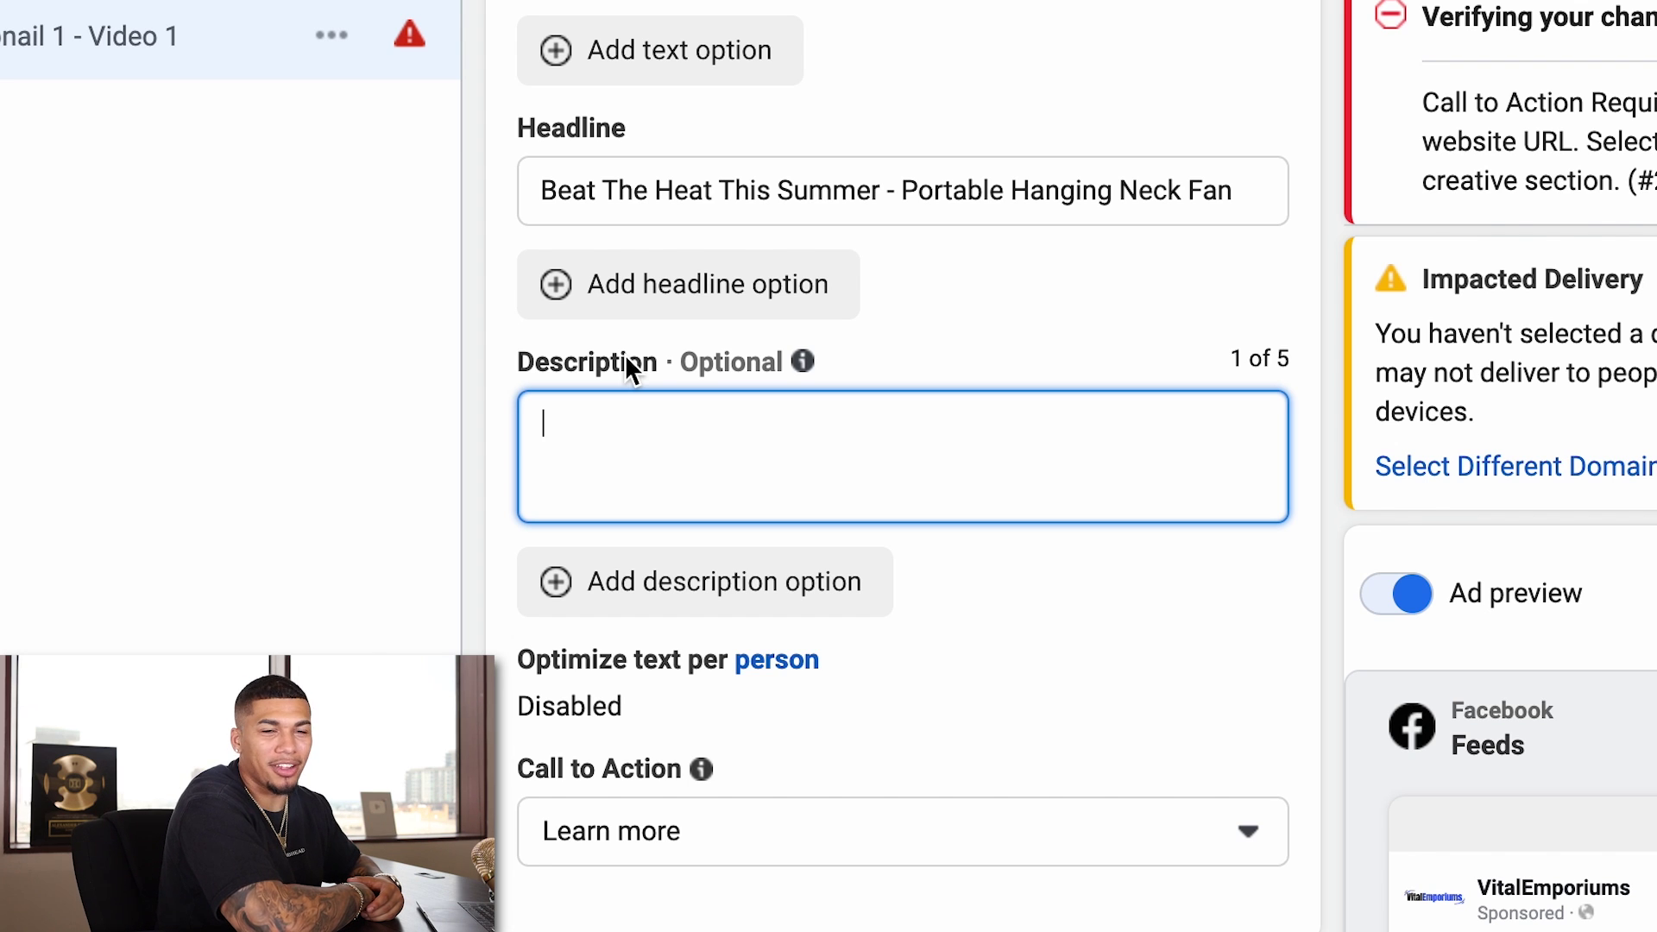
# - Enter the ad description "⭐⭐⭐⭐⭐ - Rated (4.9/5)"
pyautogui.write('⭐')
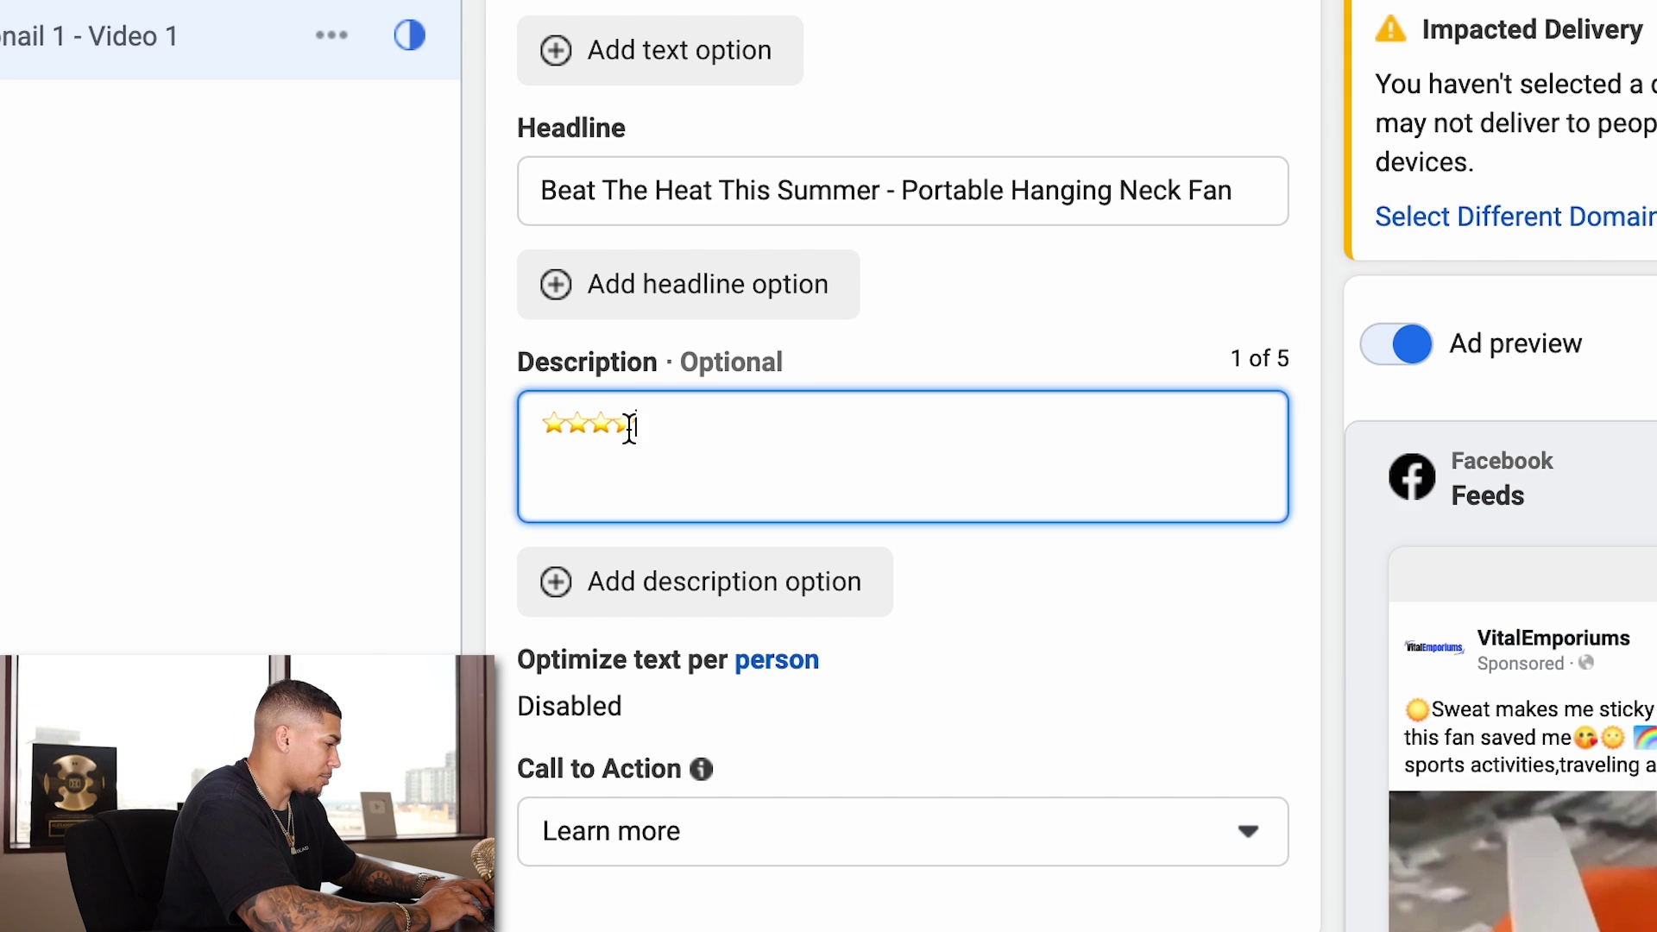
pyautogui.write('⭐')
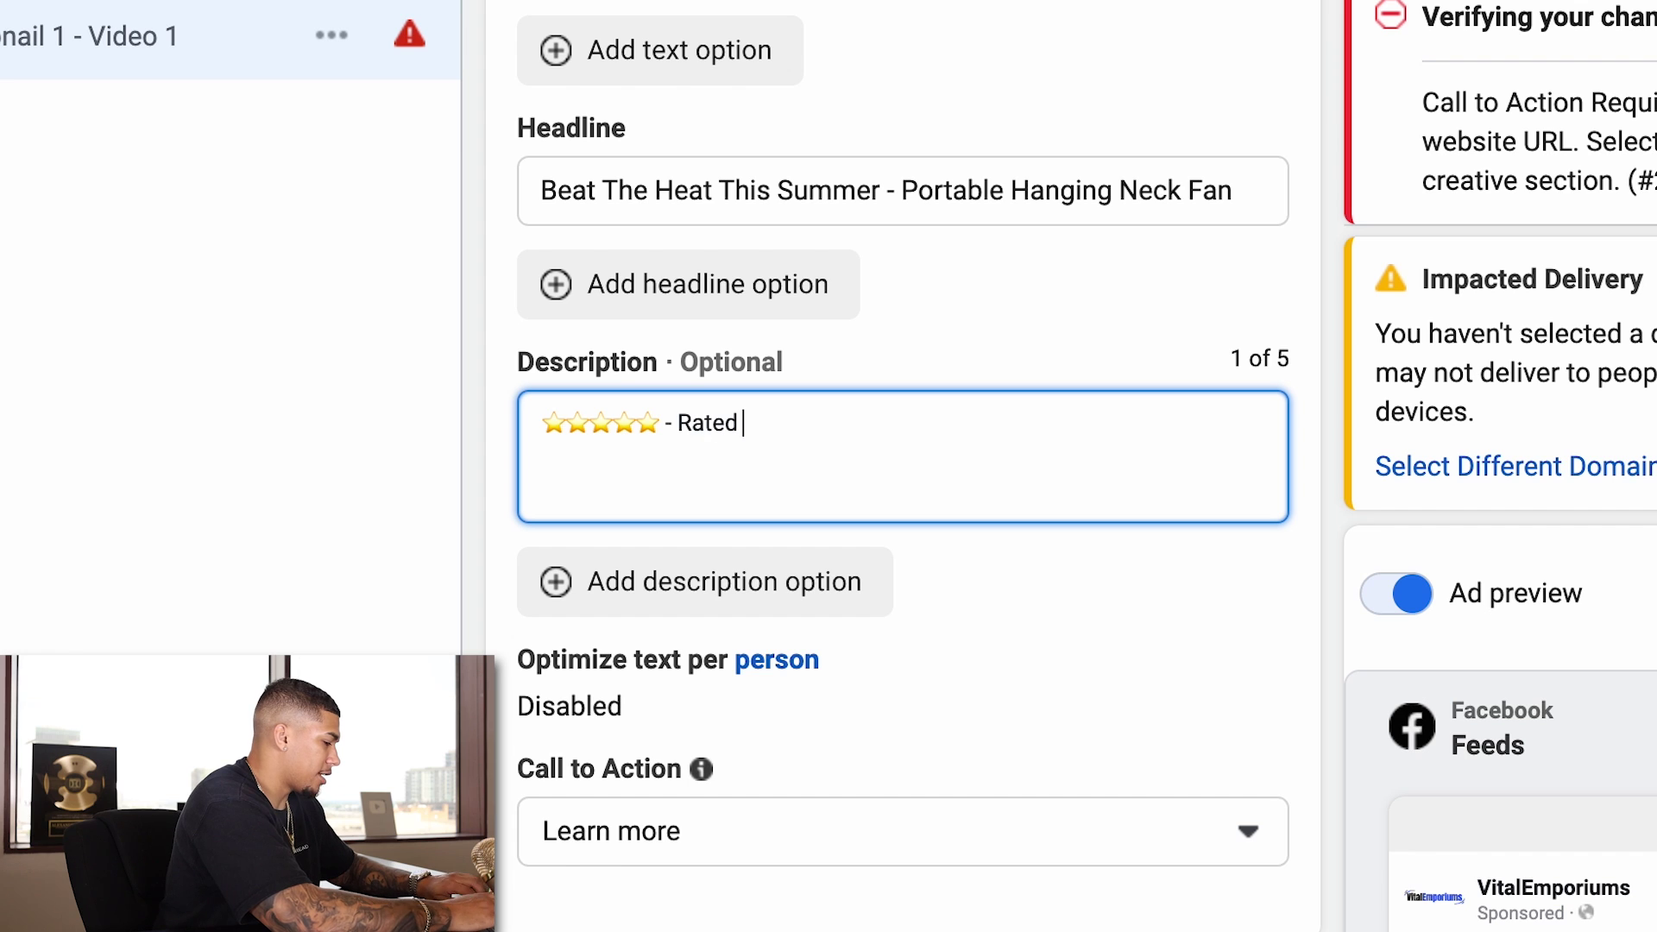
pyautogui.write('- Rated (4.9/5')
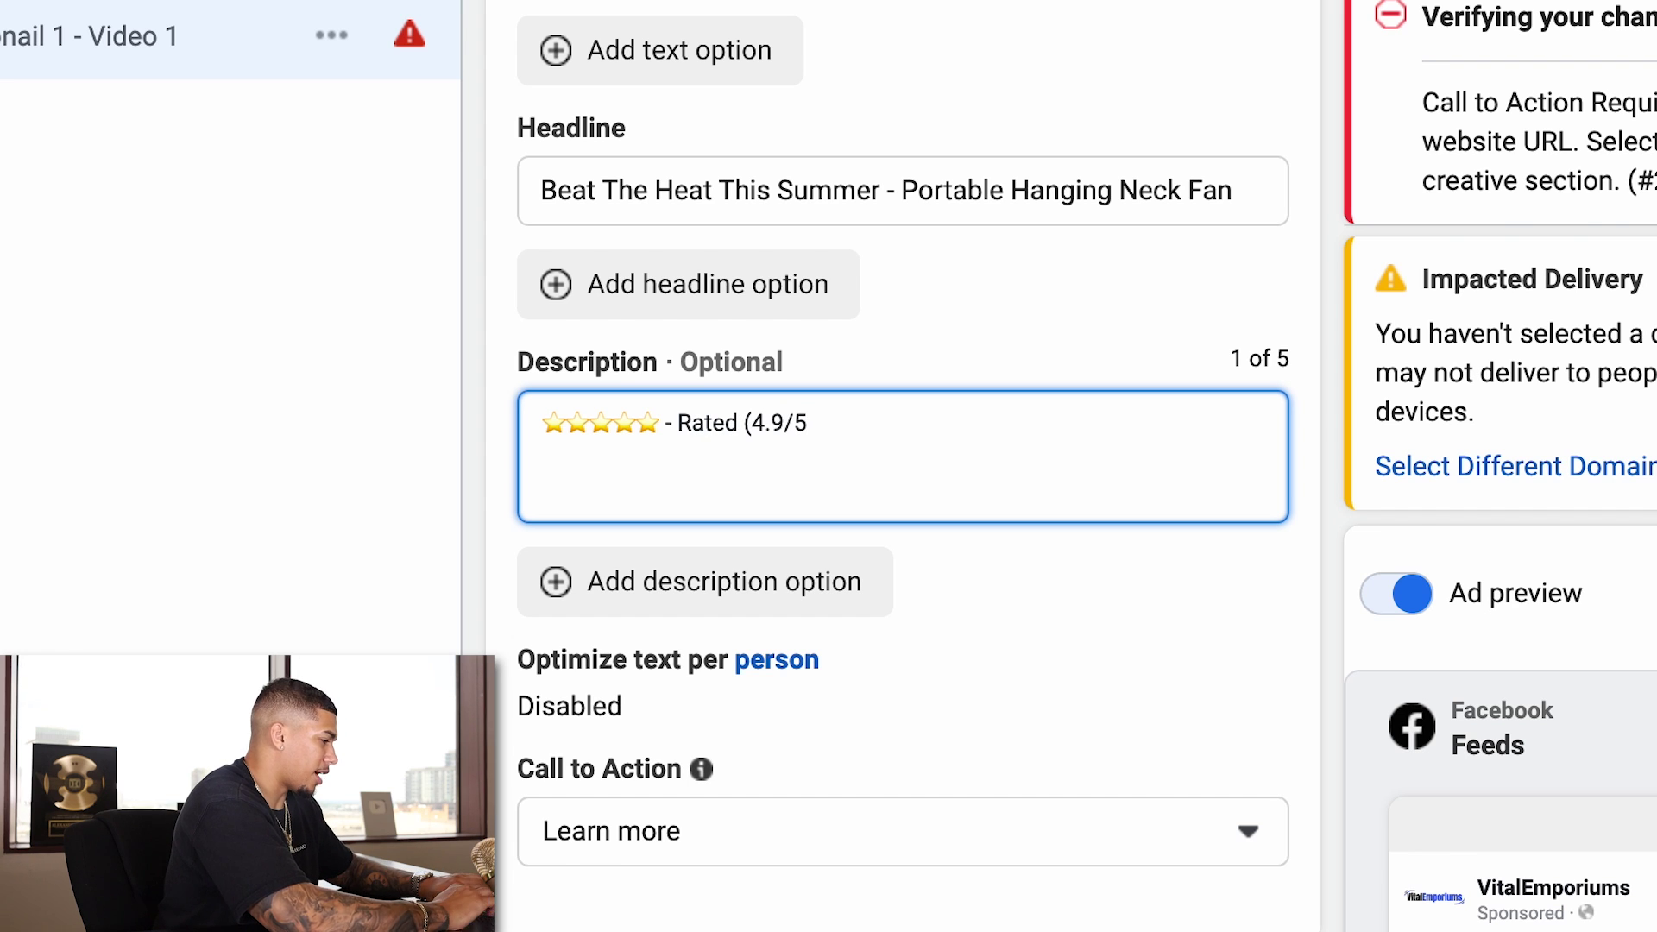
pyautogui.write(')')
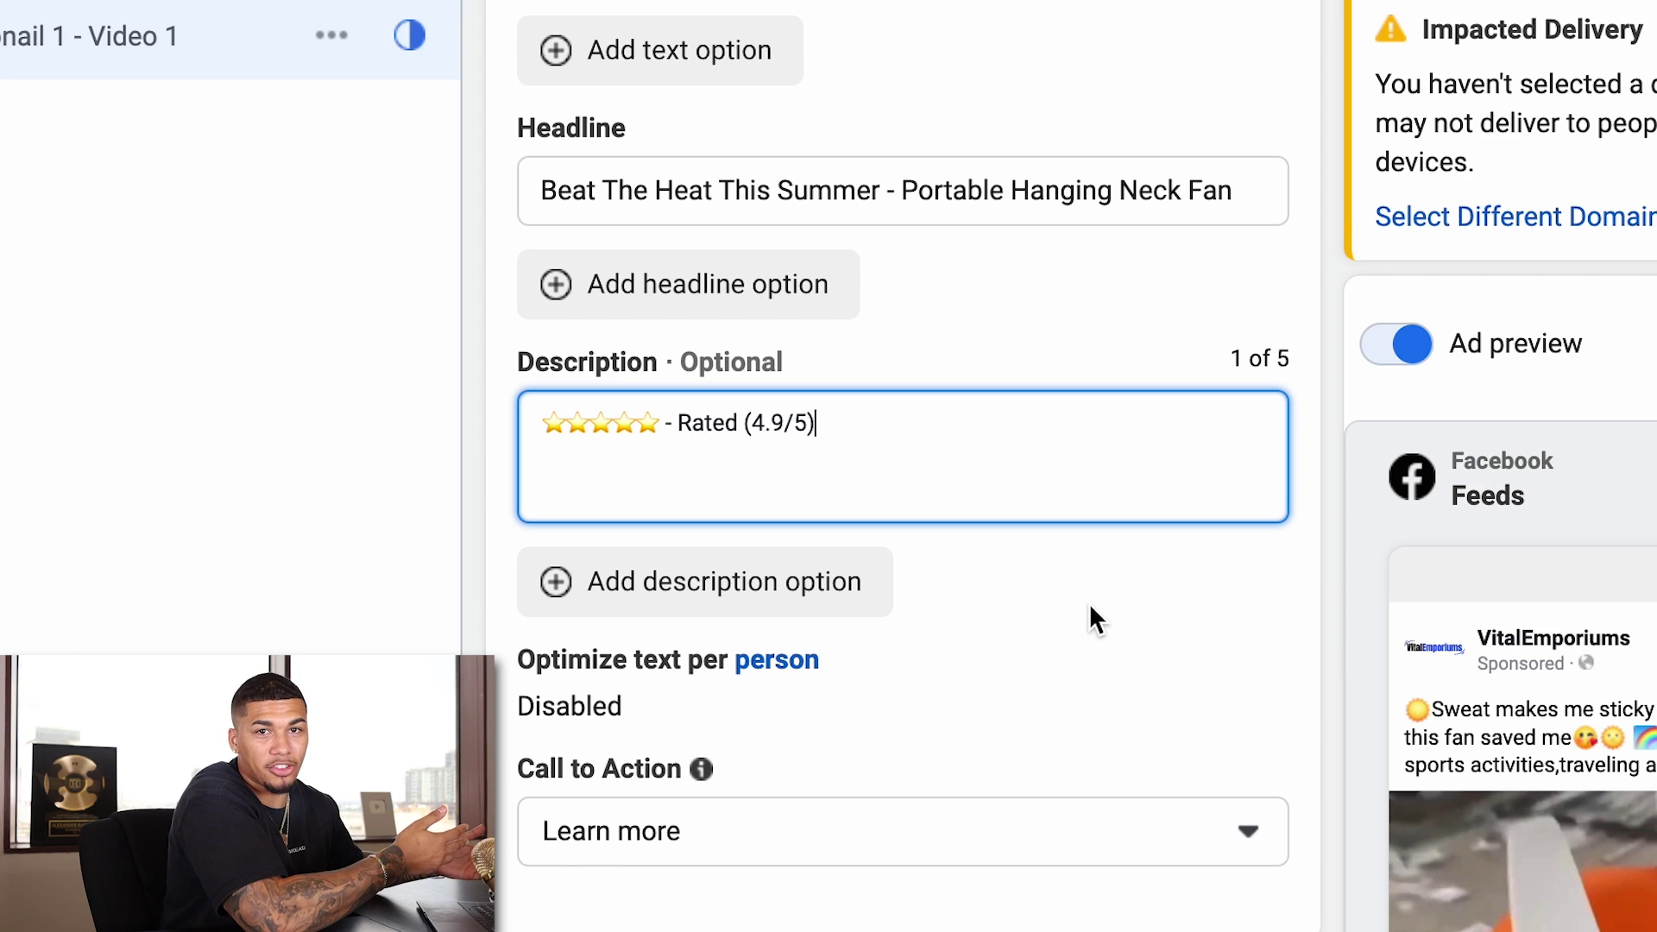
pyautogui.click(1089, 604)
# - Set the ad's call to action to Shop now
pyautogui.scroll(-1, 777, 604)
pyautogui.click(628, 755)
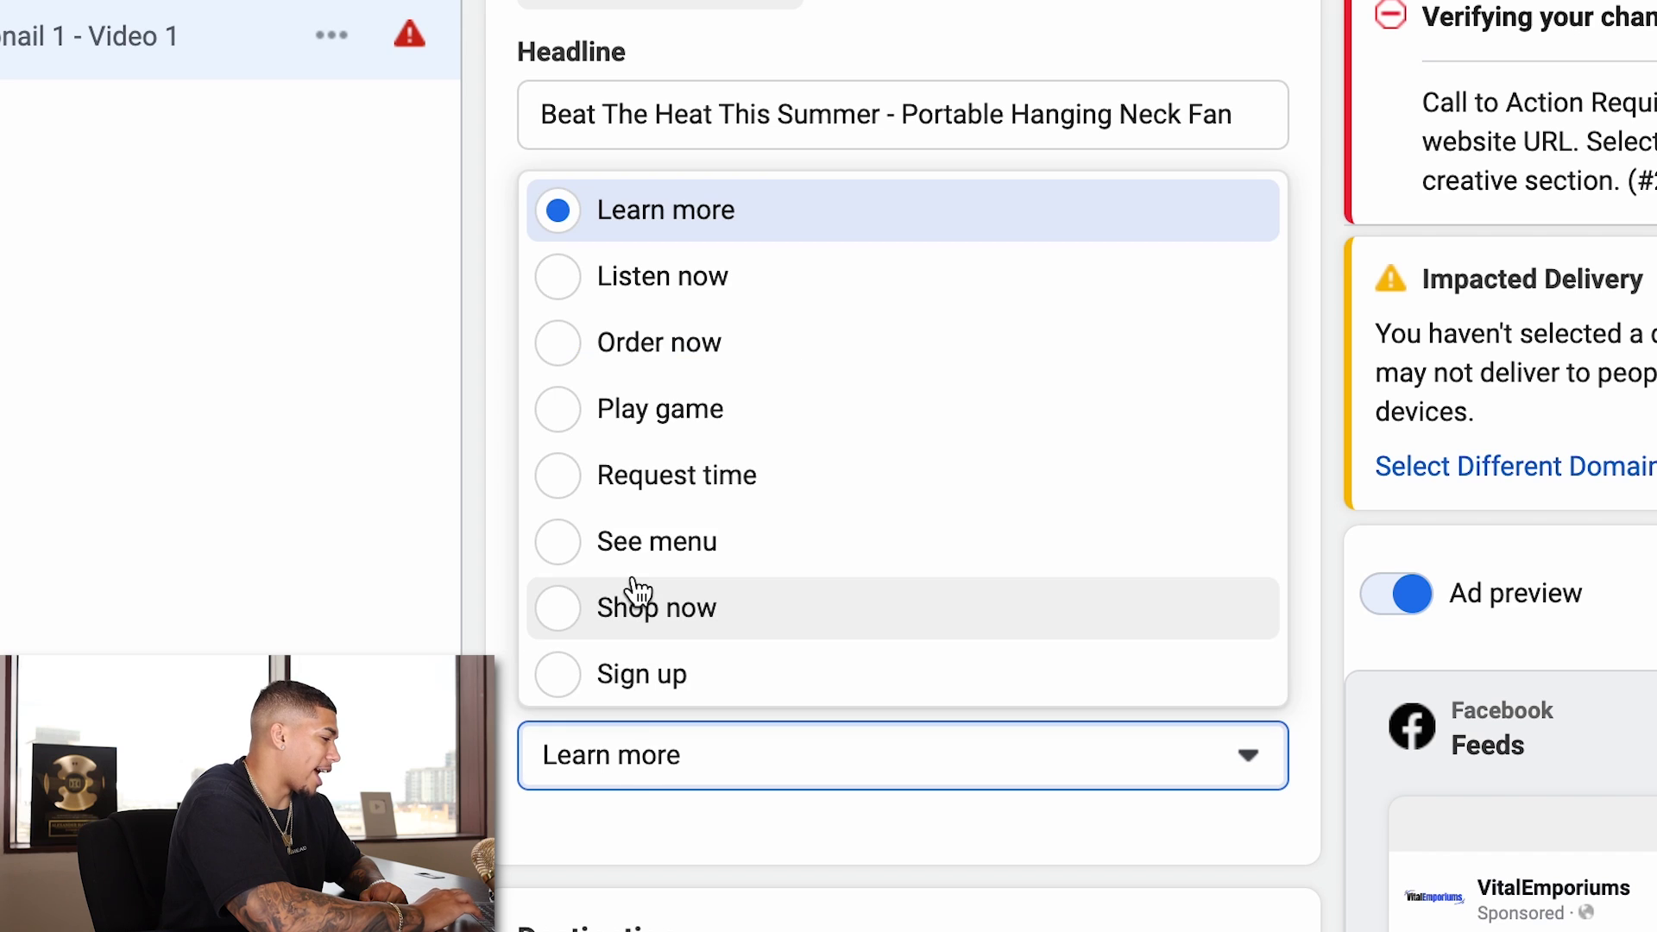
pyautogui.click(634, 586)
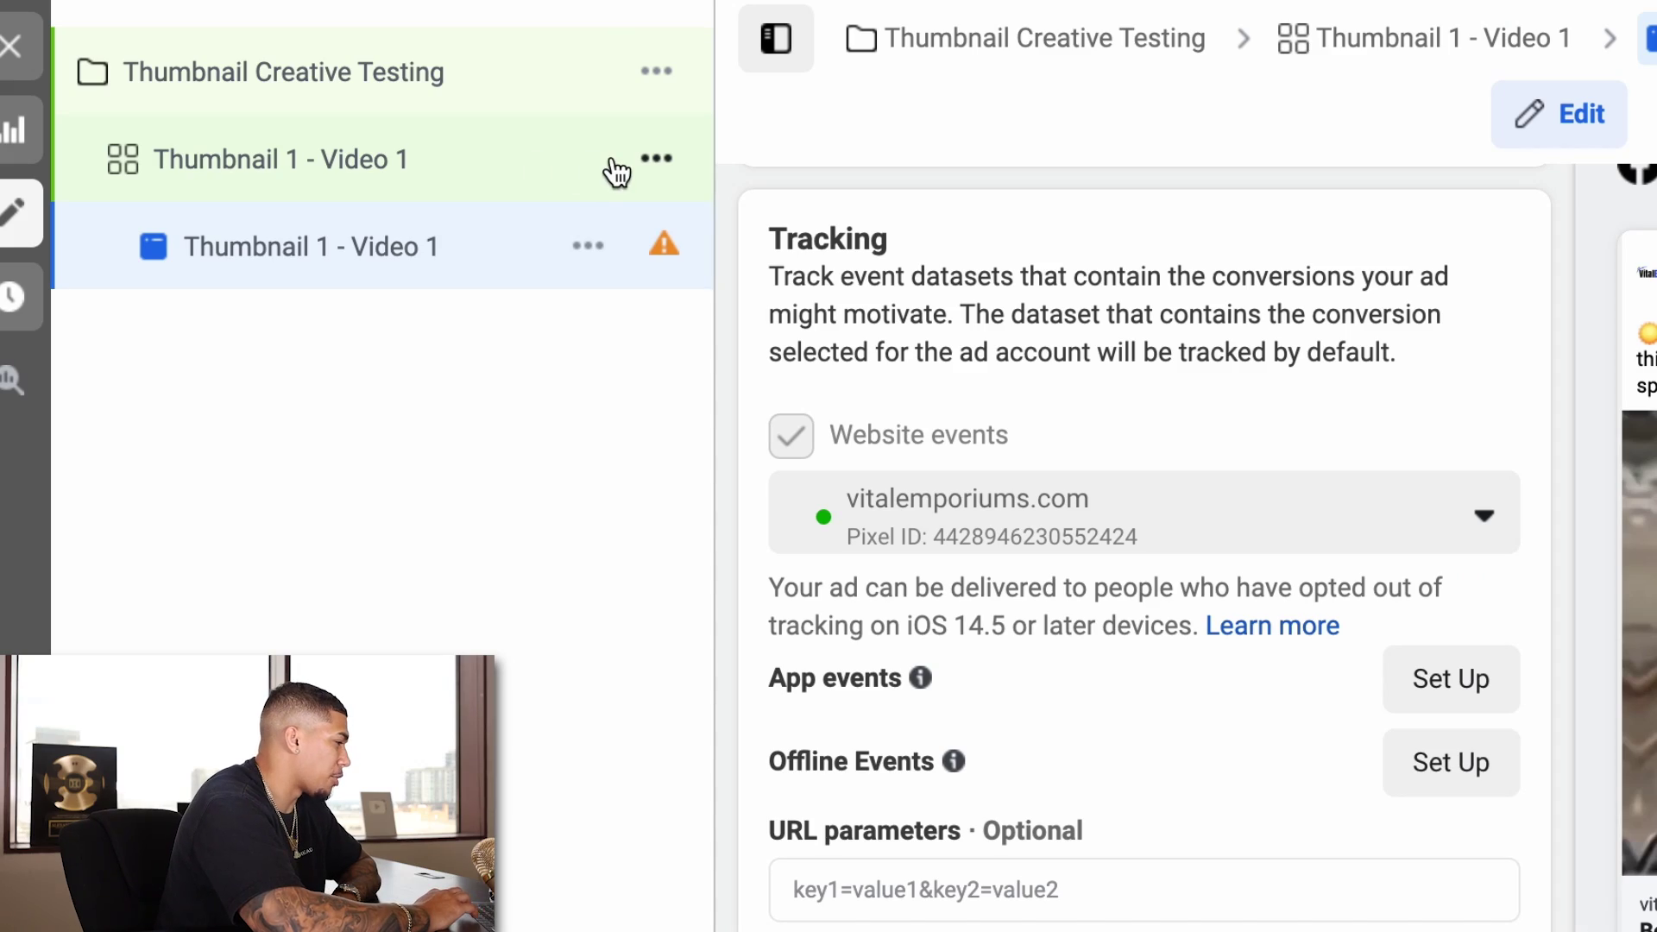
# - Duplicate the "Thumbnail 1 - Video 1" ad set within the original campaign, making 2 copies
pyautogui.click(617, 172)
pyautogui.click(656, 159)
pyautogui.click(723, 302)
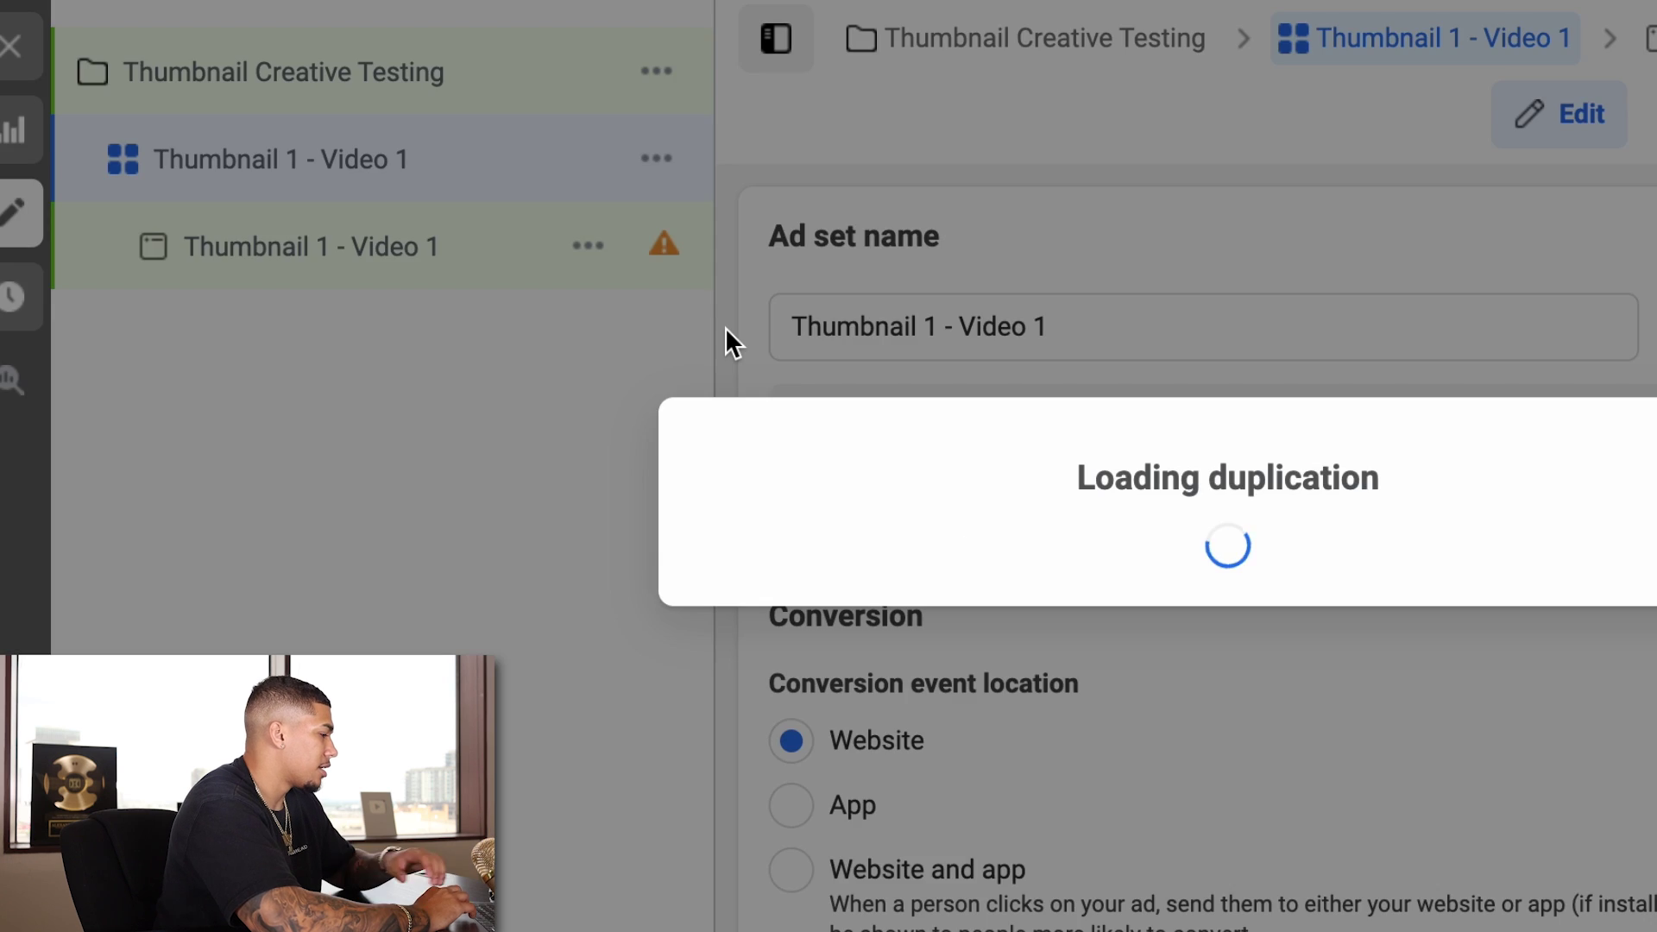
pyautogui.click(635, 550)
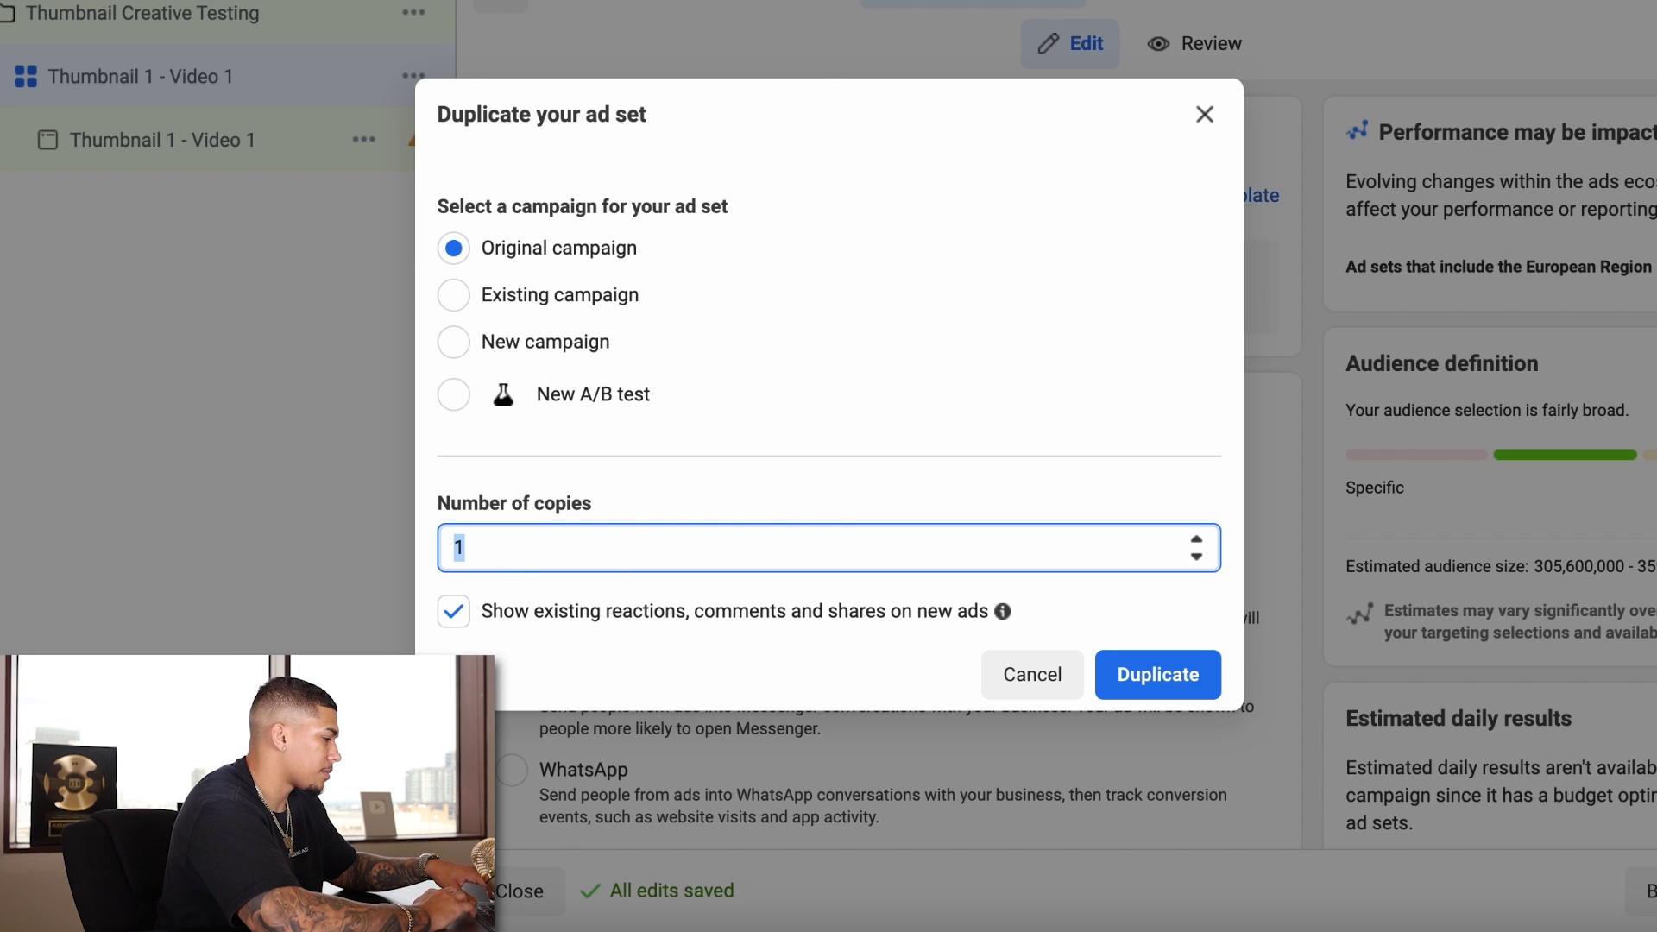
pyautogui.write('2')
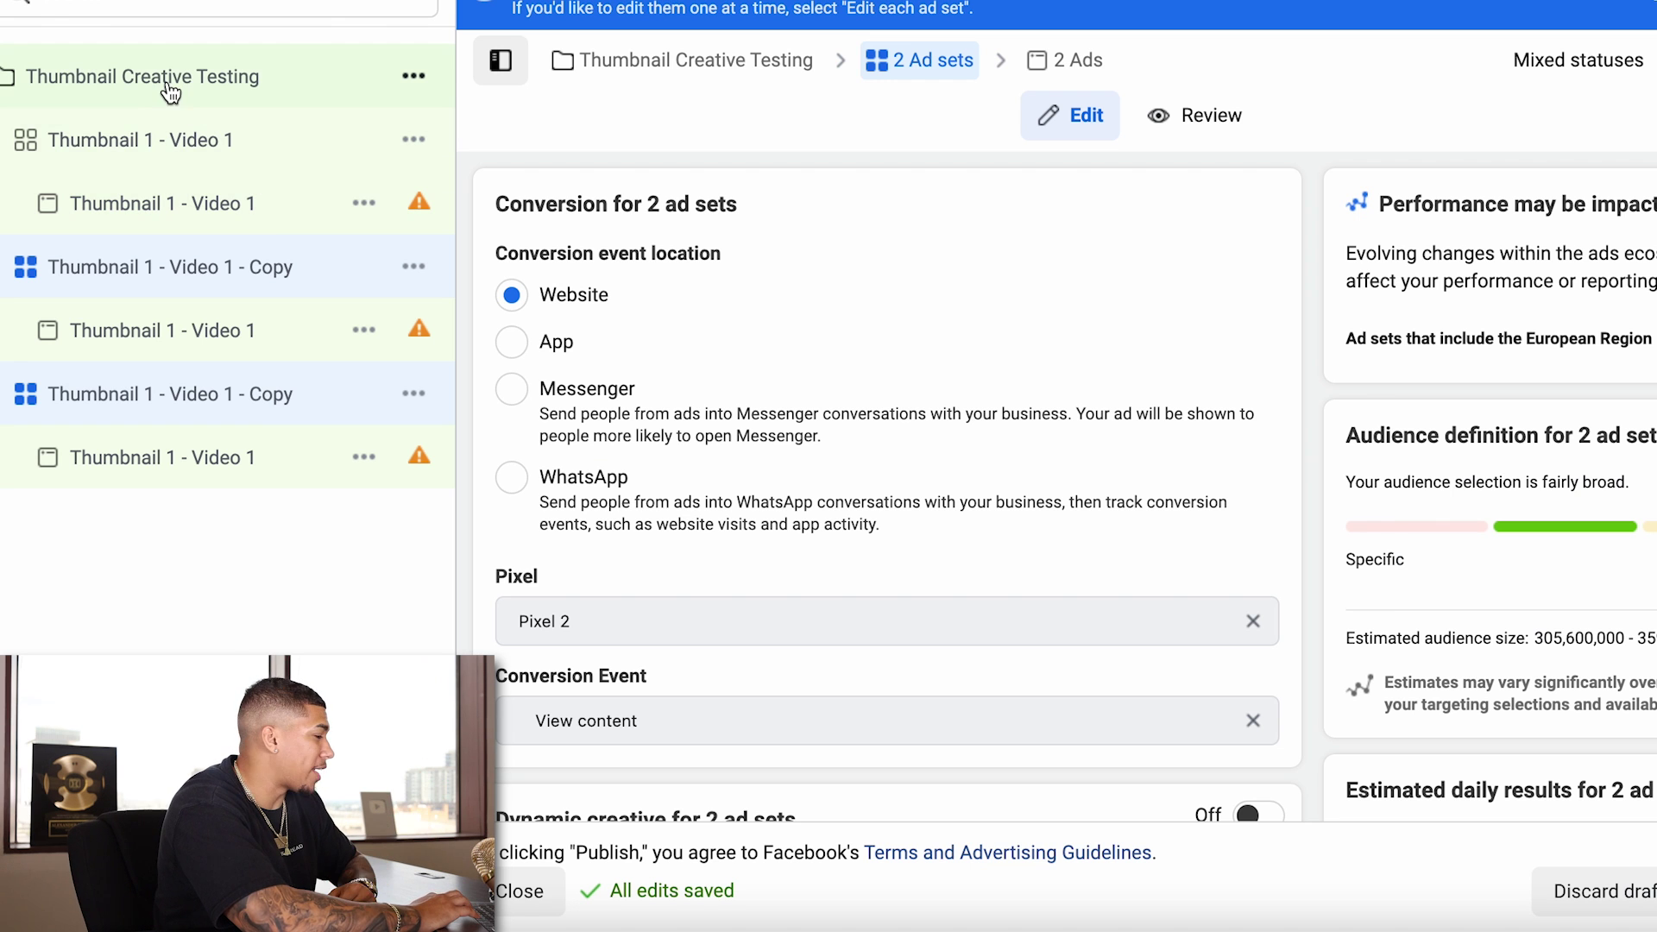
# - Check the campaign's daily budget, and rename the two copied ad sets and their ads as "Thumbnail 2 - Video 1" and "Thumbnail 3 - Video 1"
pyautogui.click(166, 84)
pyautogui.scroll(-10, 816, 364)
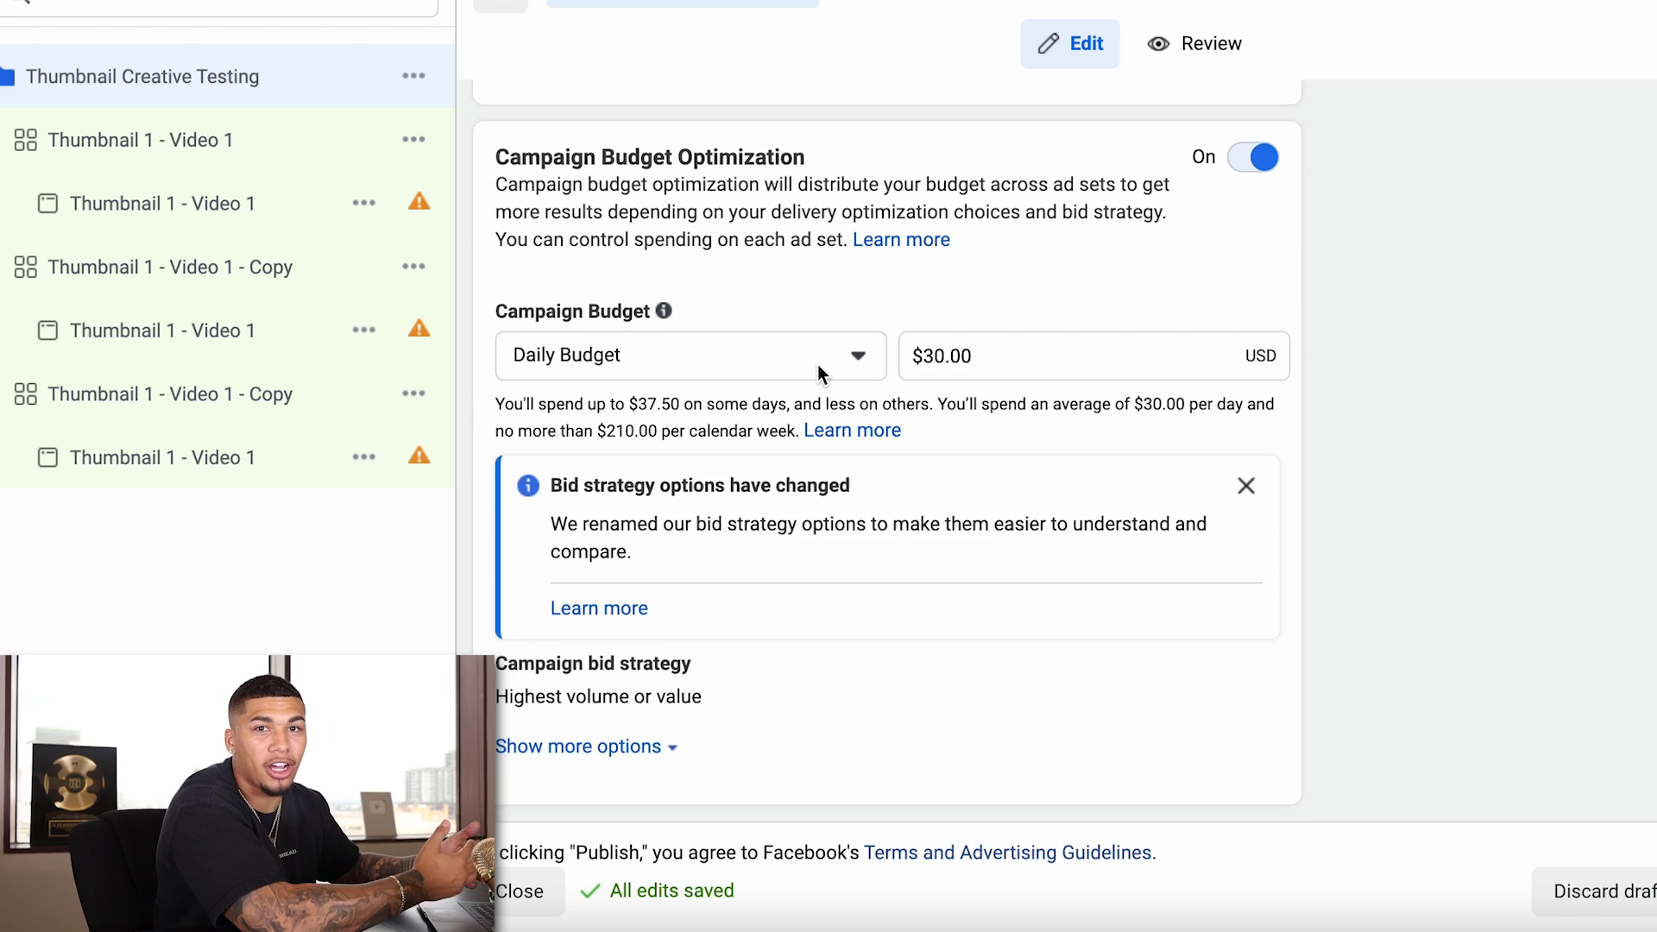
pyautogui.click(167, 267)
pyautogui.click(621, 199)
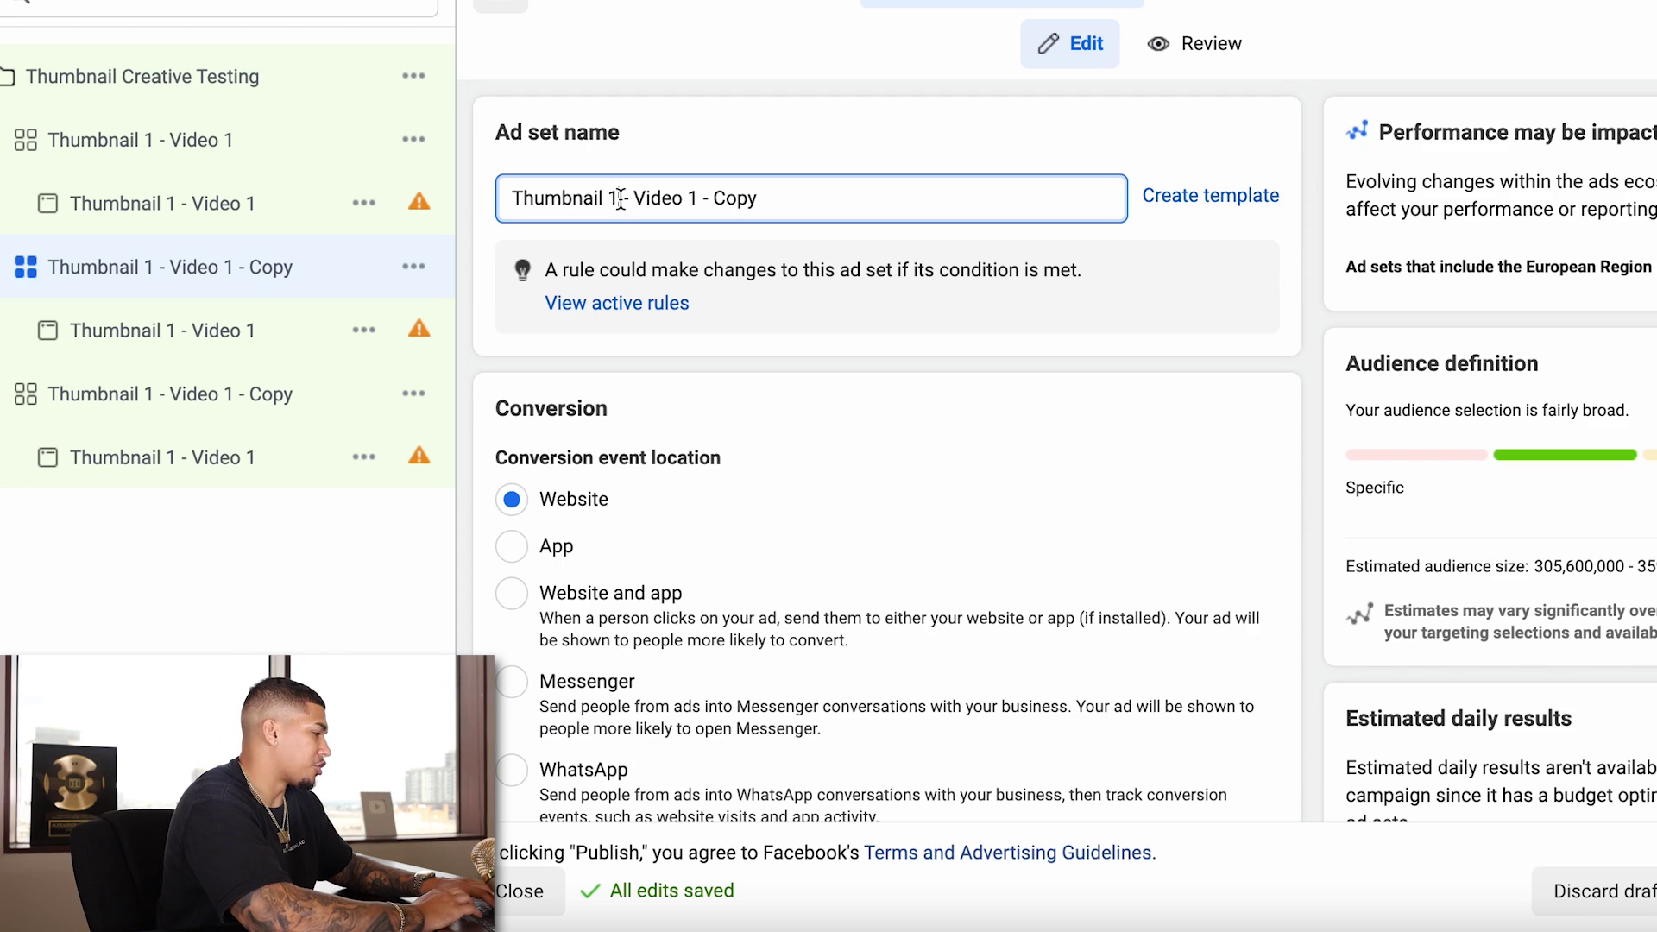
pyautogui.doubleClick(740, 196)
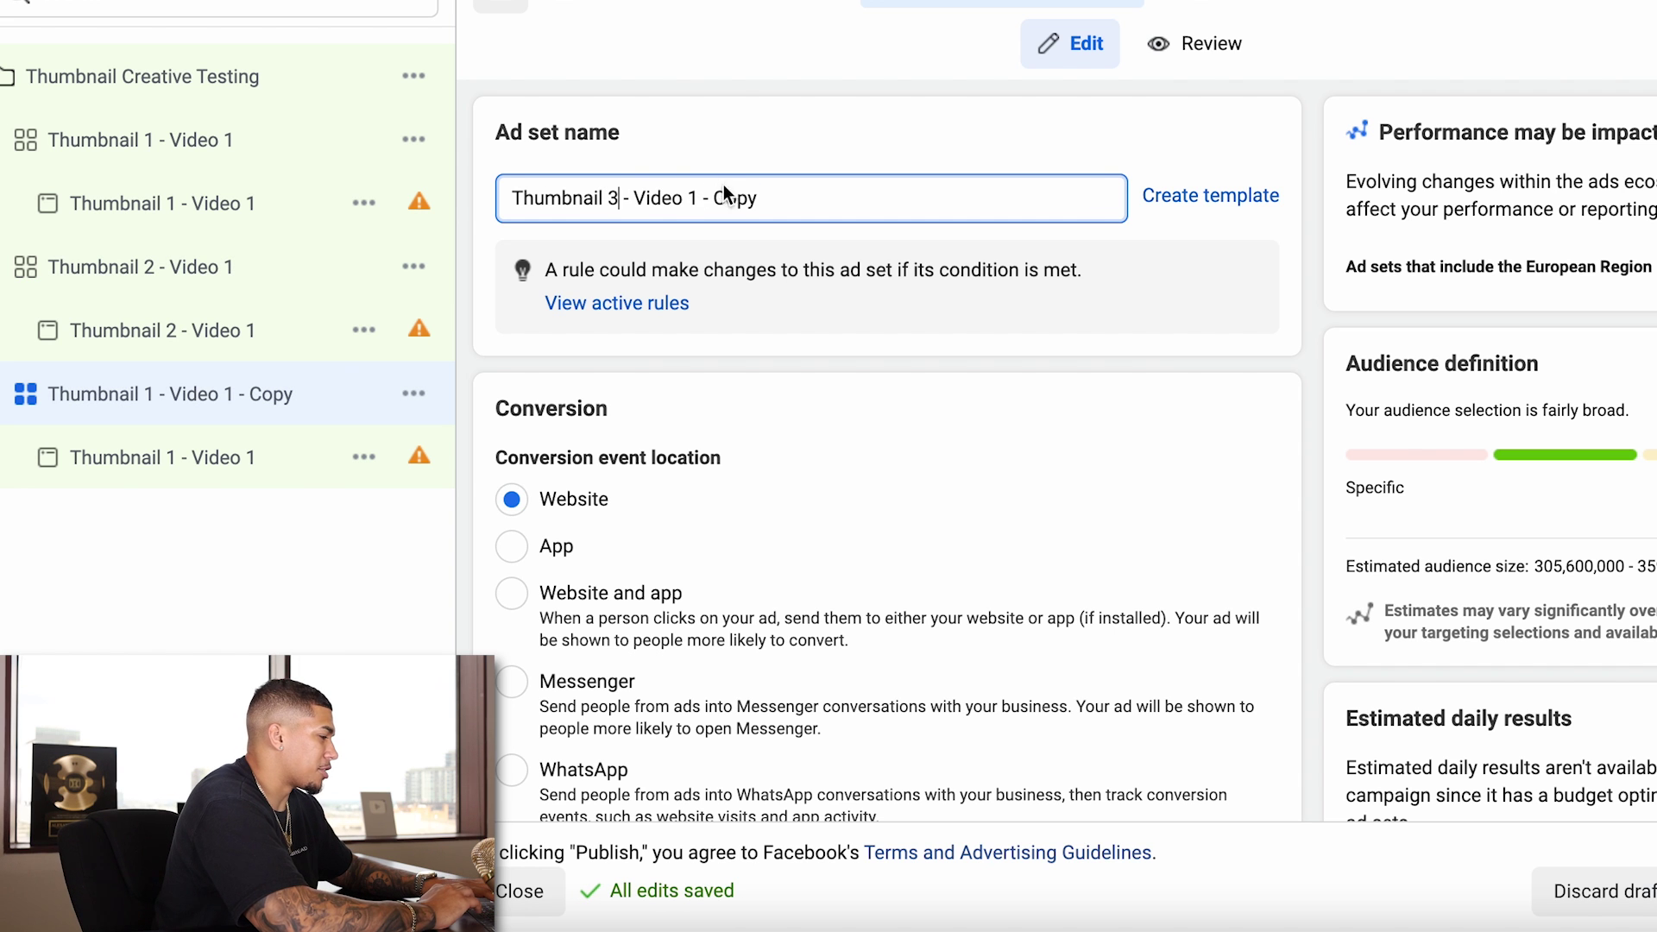
pyautogui.doubleClick(731, 198)
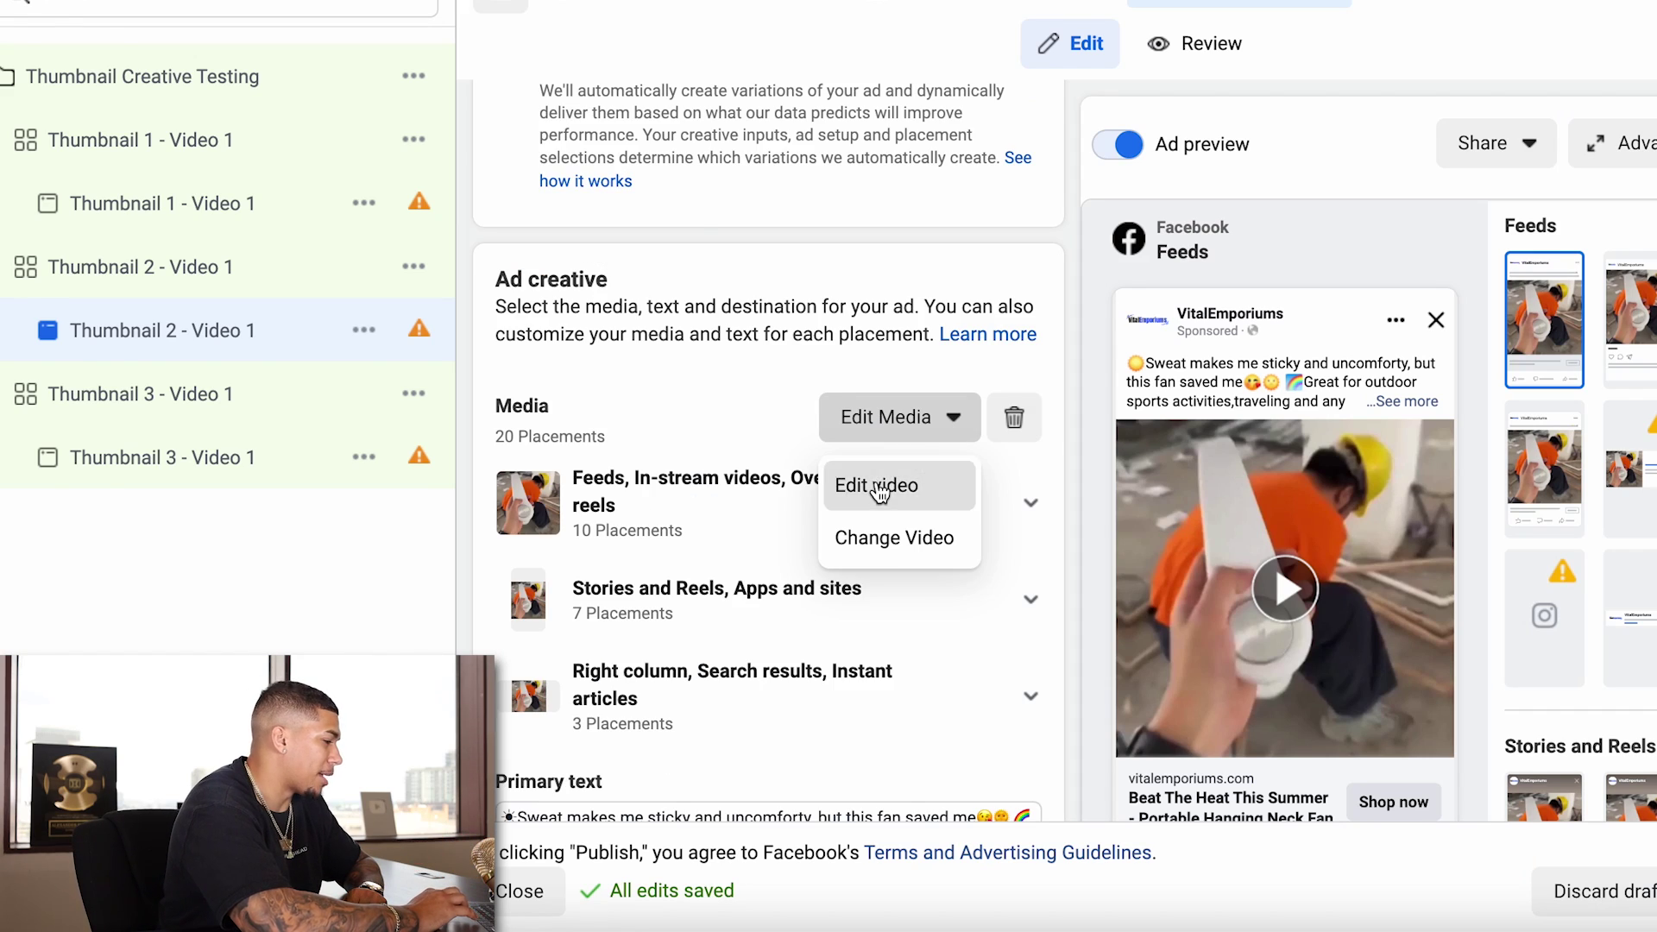
# - Set the Thumbnail 2 ad's video thumbnail to the frame of the man in the colourful patterned shirt
pyautogui.click(872, 482)
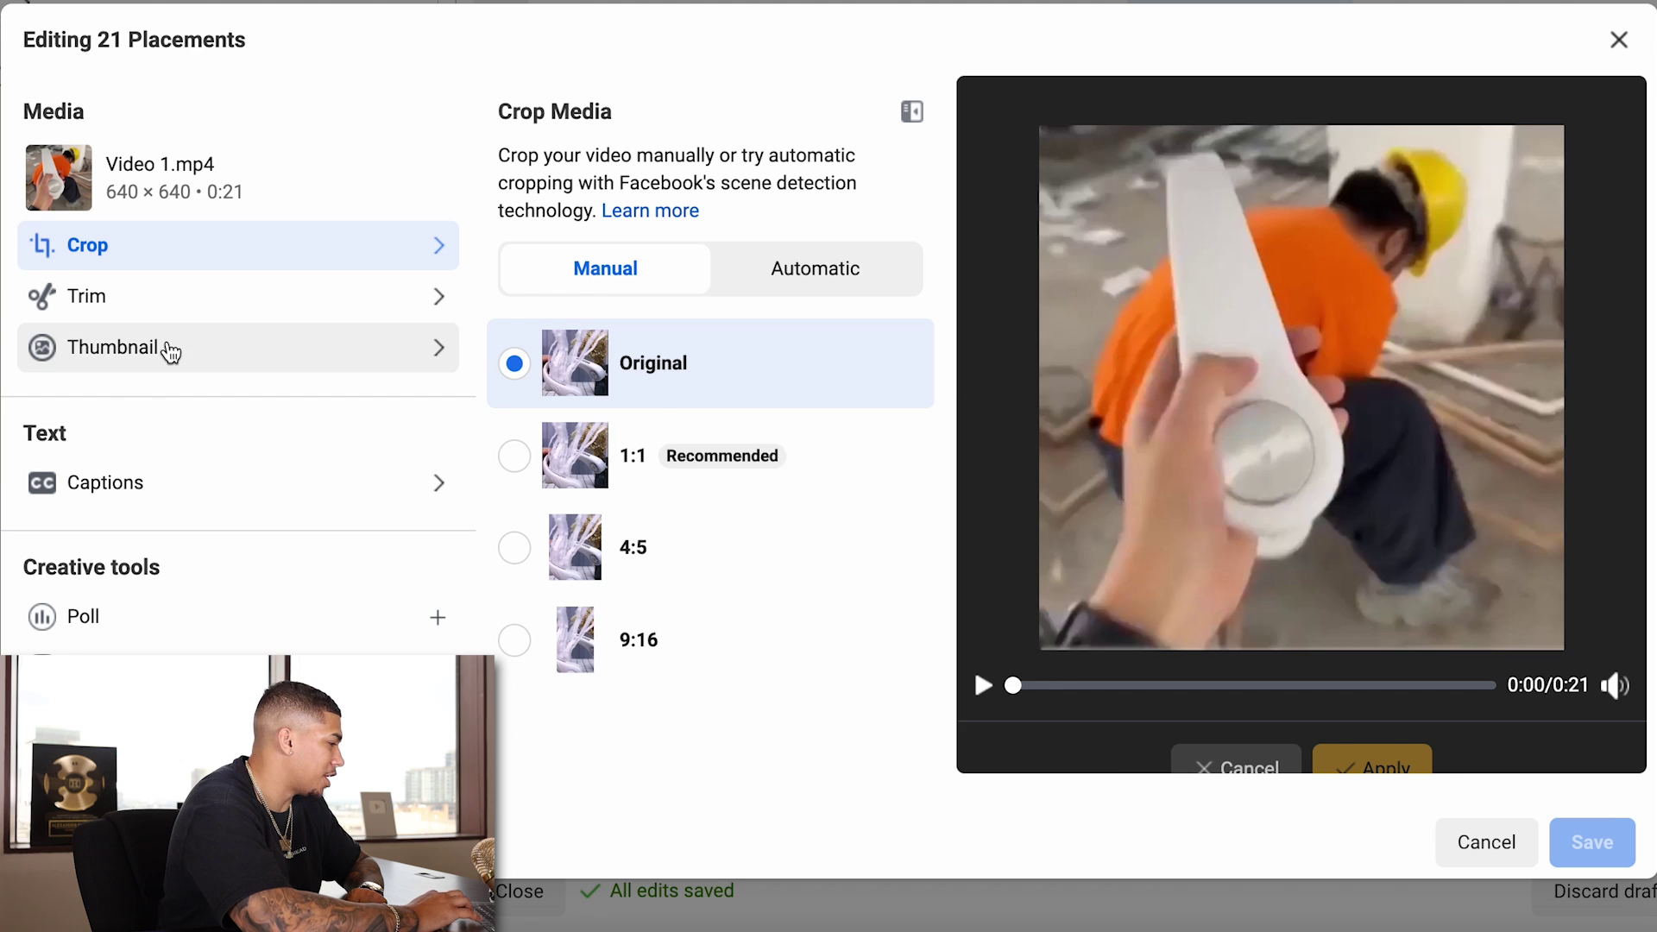
pyautogui.click(171, 349)
pyautogui.scroll(-3, 828, 449)
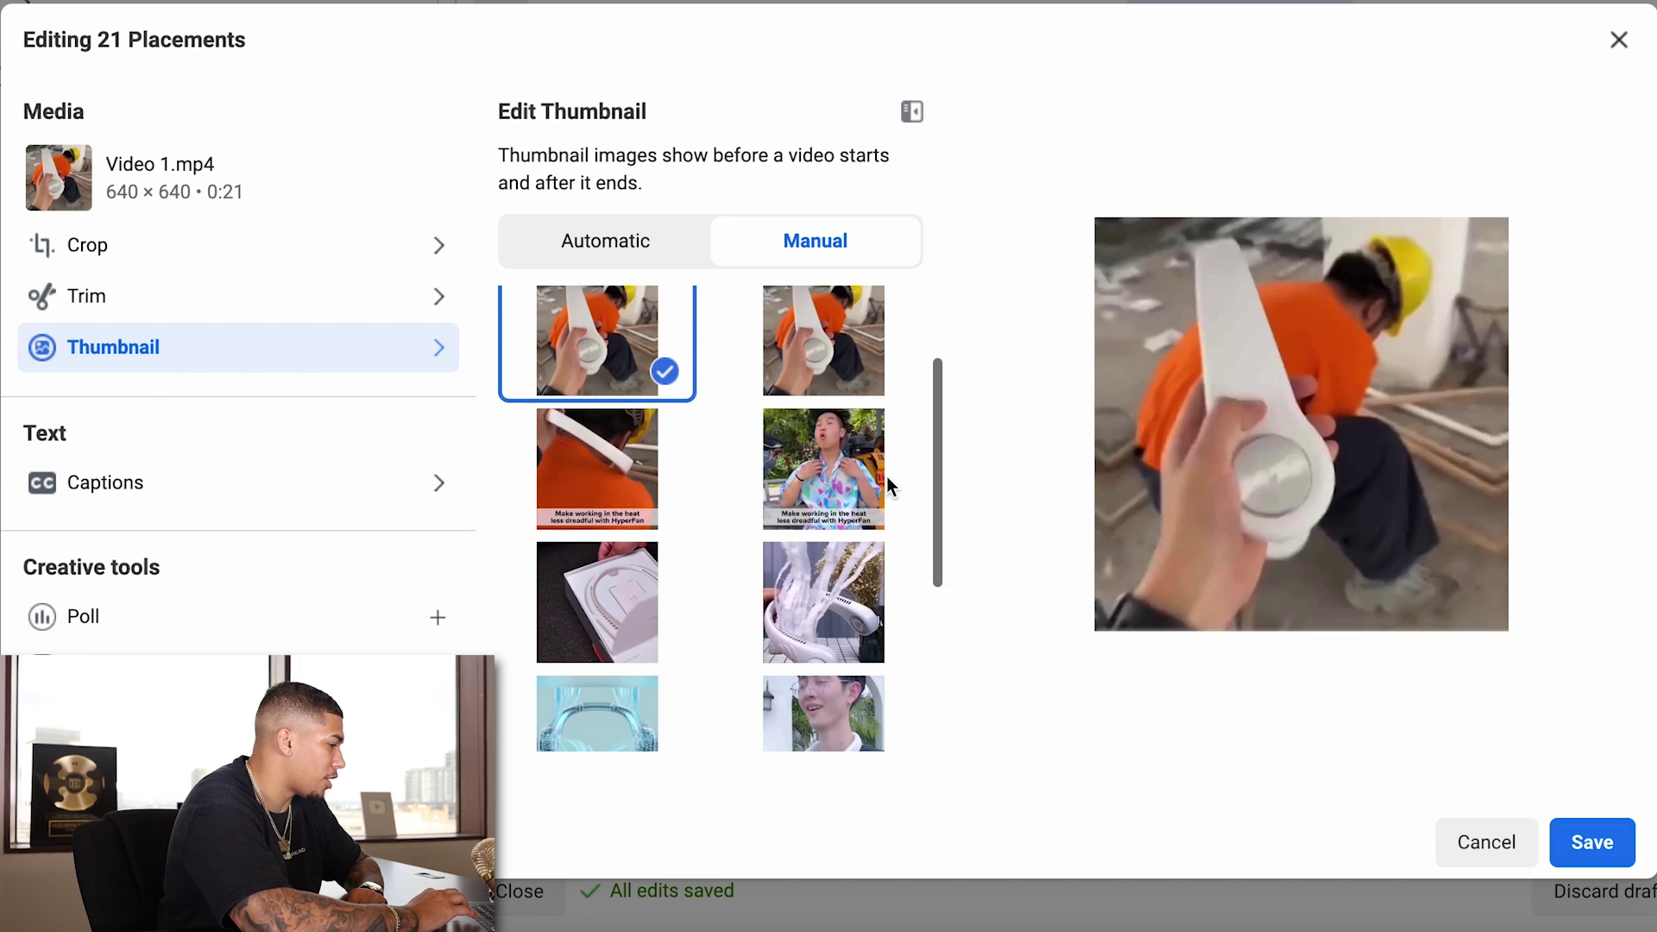
pyautogui.click(826, 460)
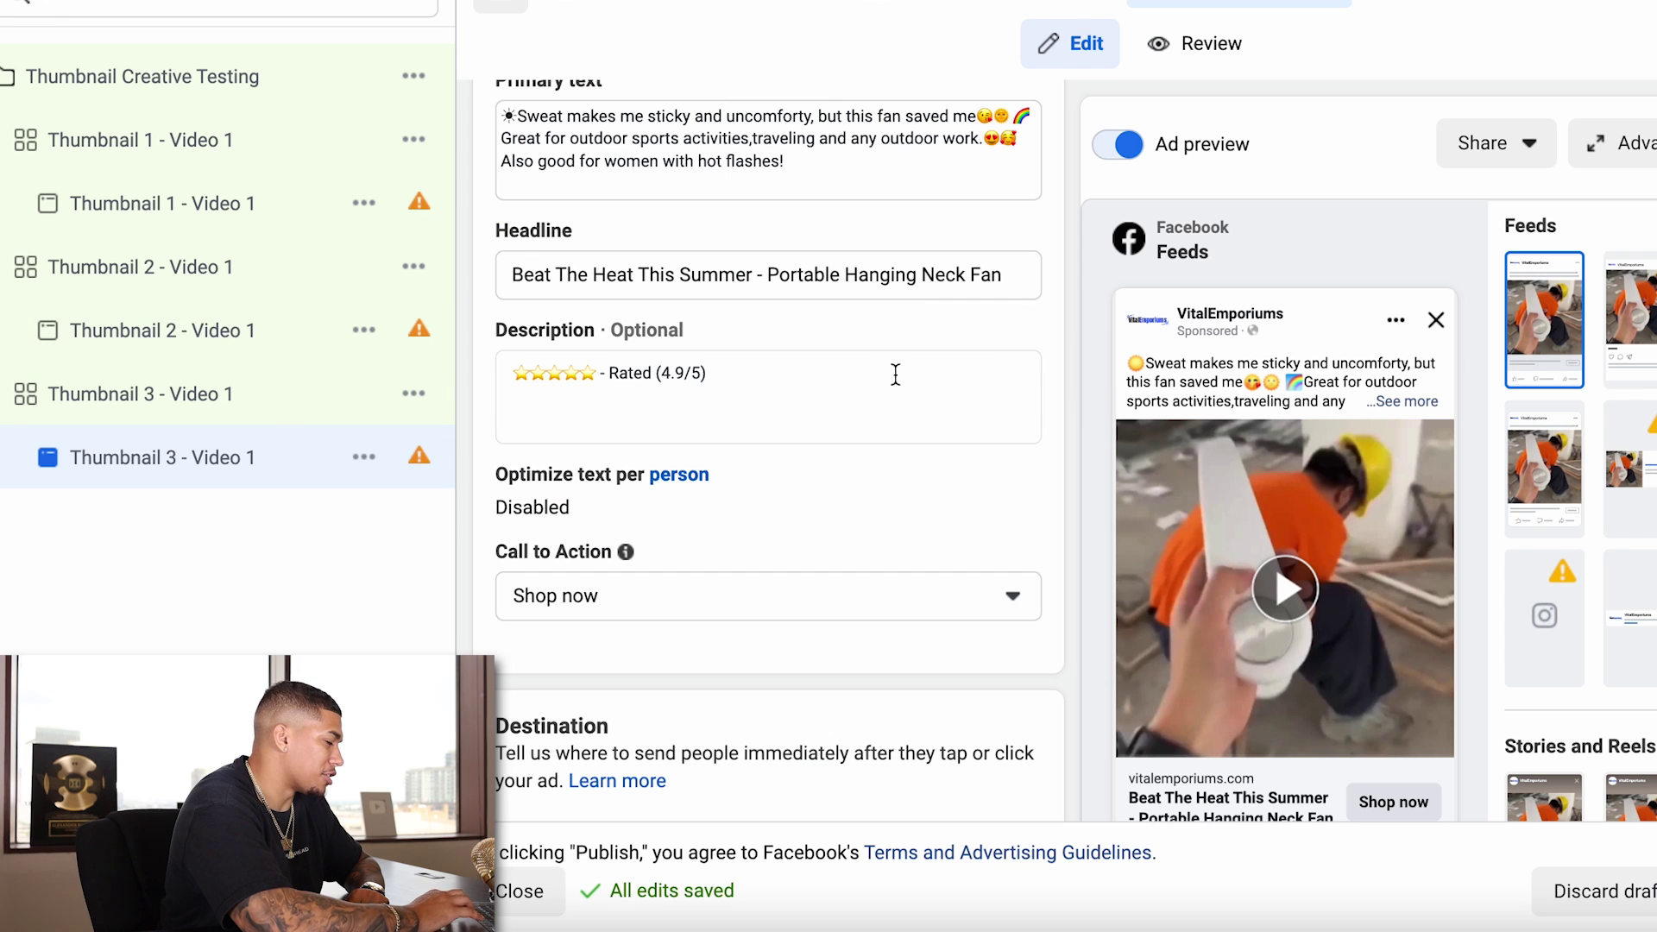
# - Set the Thumbnail 3 ad's video thumbnail to the frame of the man with glasses wearing the white neck fan
pyautogui.scroll(8, 896, 374)
pyautogui.click(901, 373)
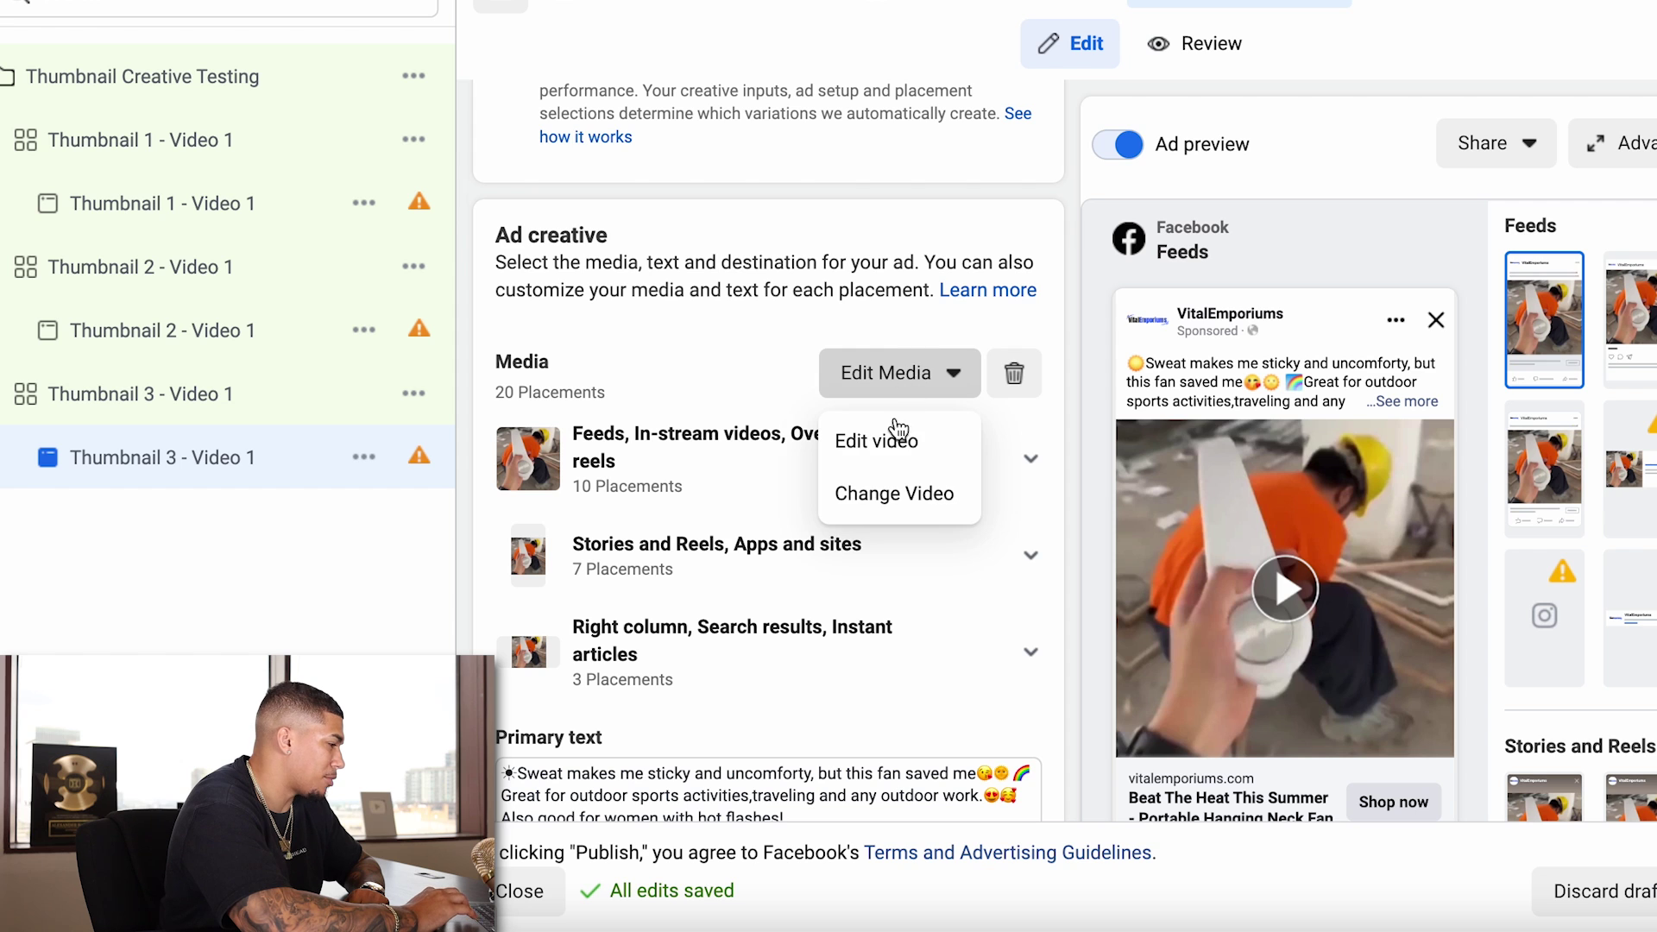
pyautogui.click(898, 436)
pyautogui.click(220, 347)
pyautogui.scroll(-2, 887, 447)
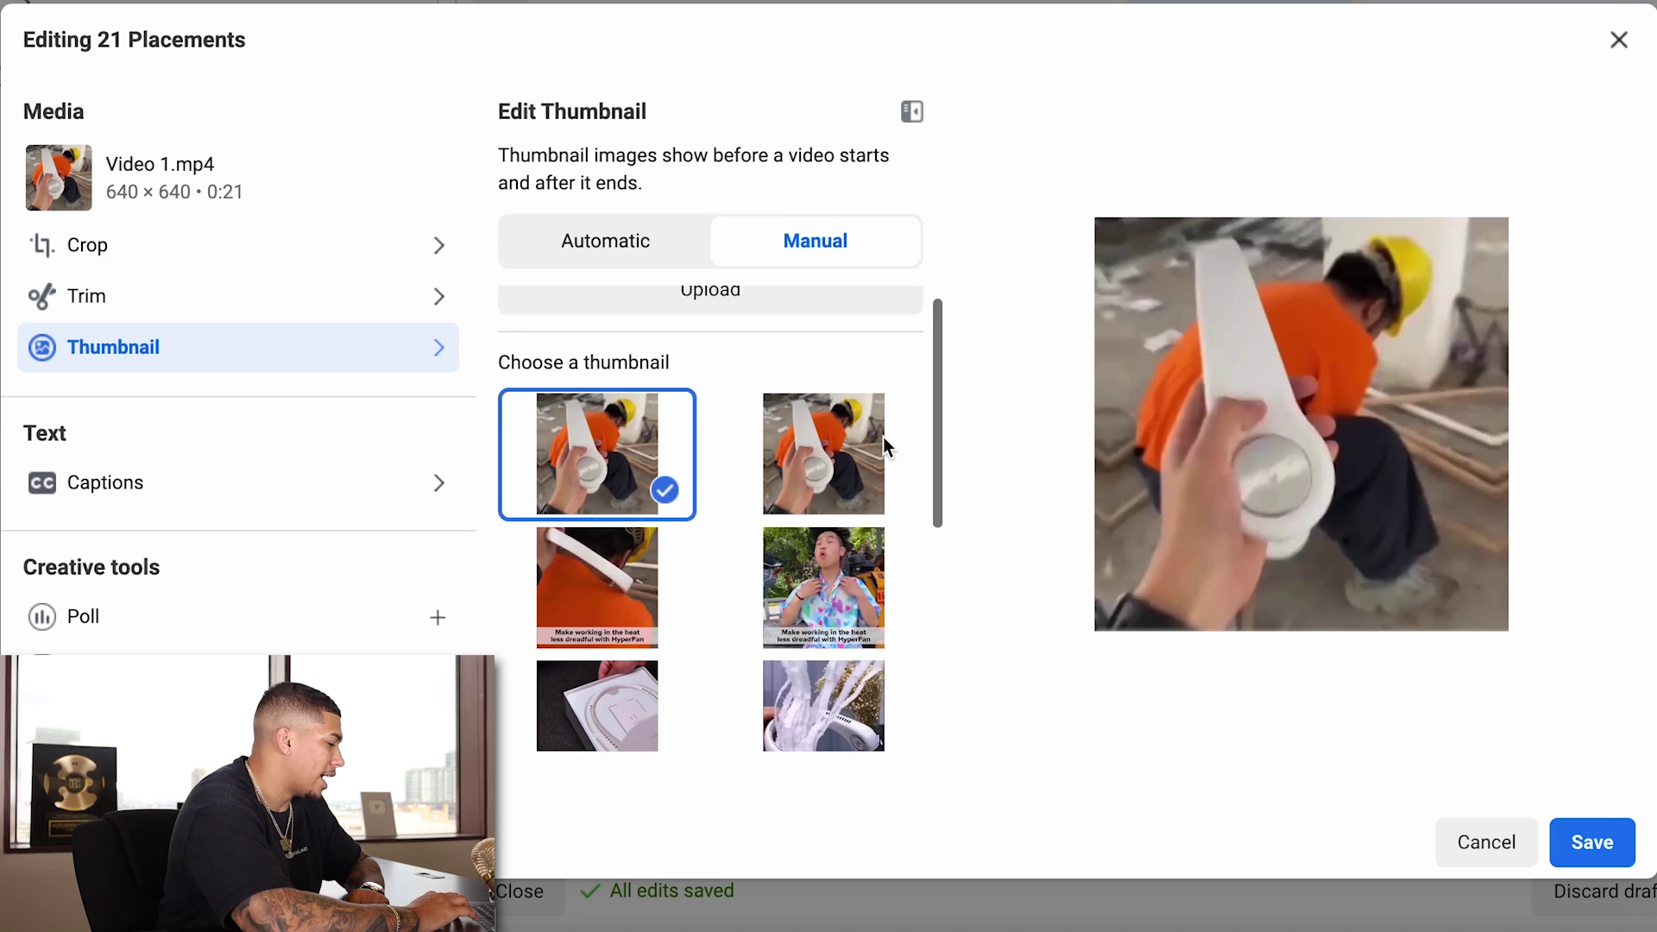
pyautogui.scroll(-5, 883, 436)
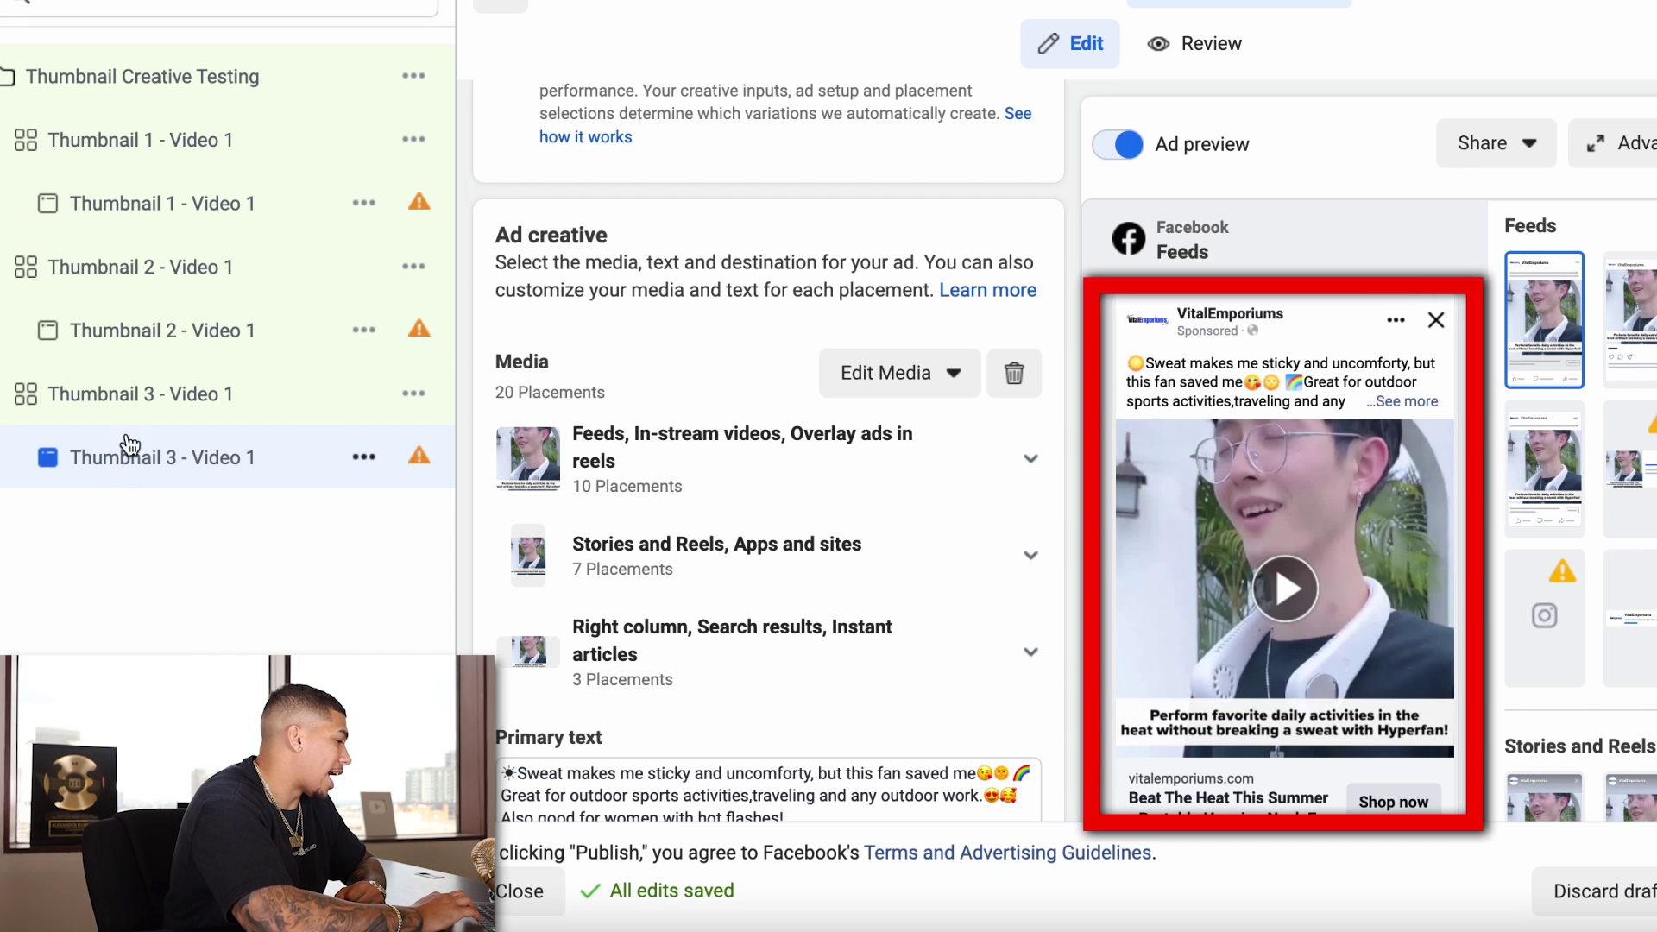
# - Review the previews of the Thumbnail 2 and Thumbnail 1 ads and close the ad editor
pyautogui.click(154, 348)
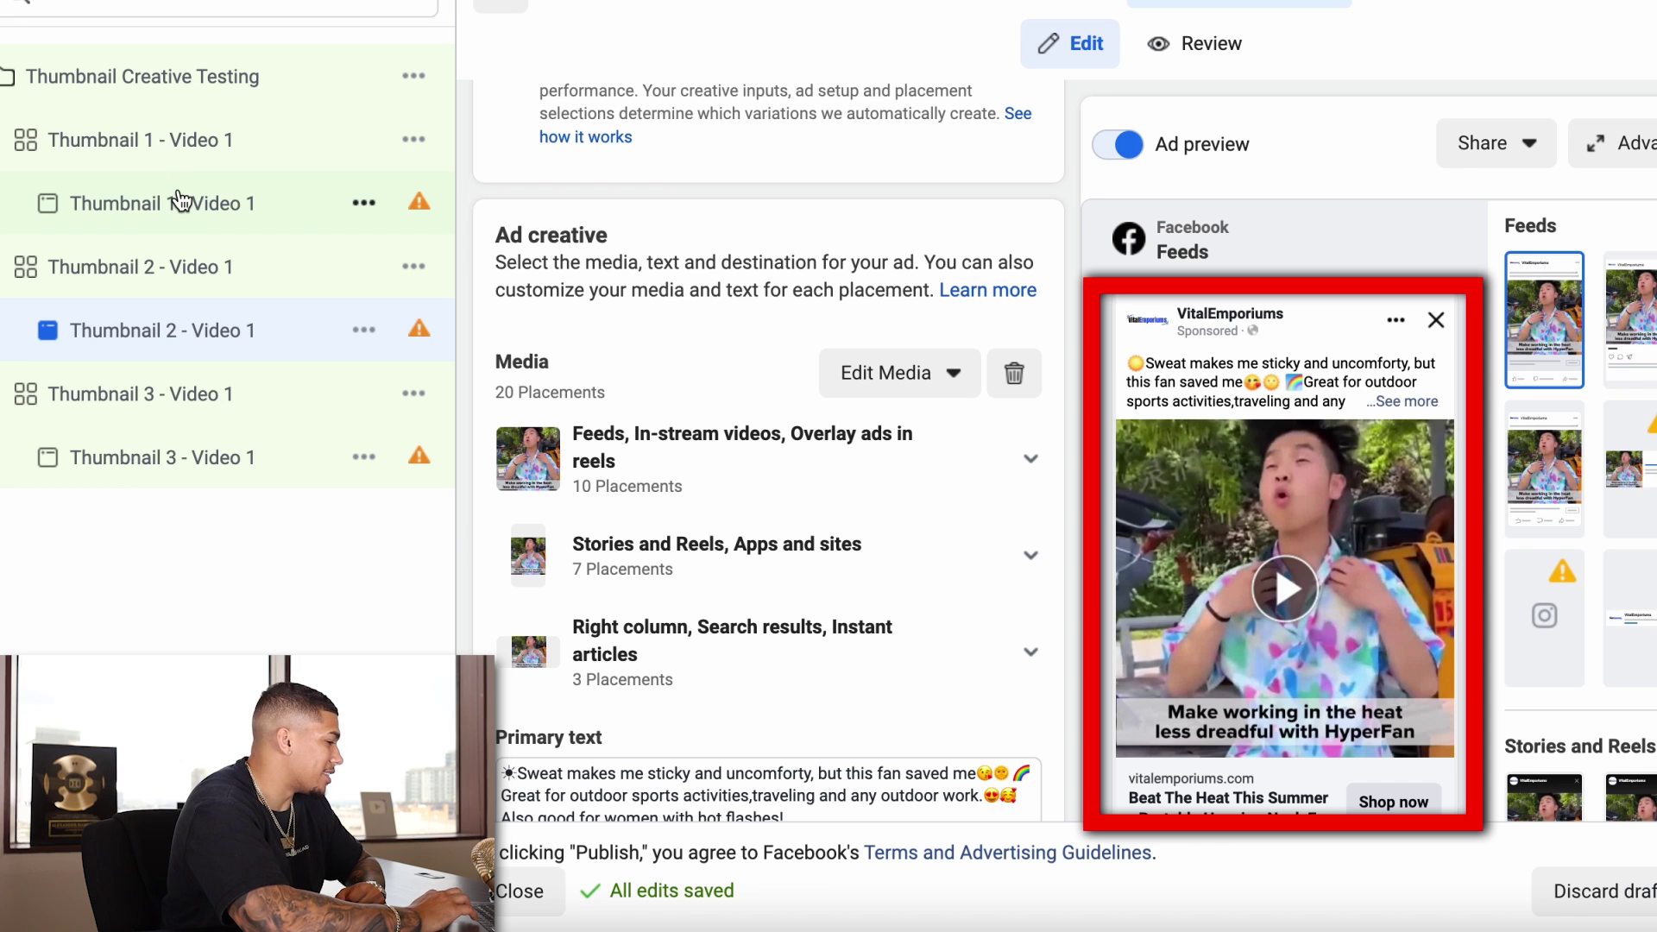
pyautogui.click(179, 202)
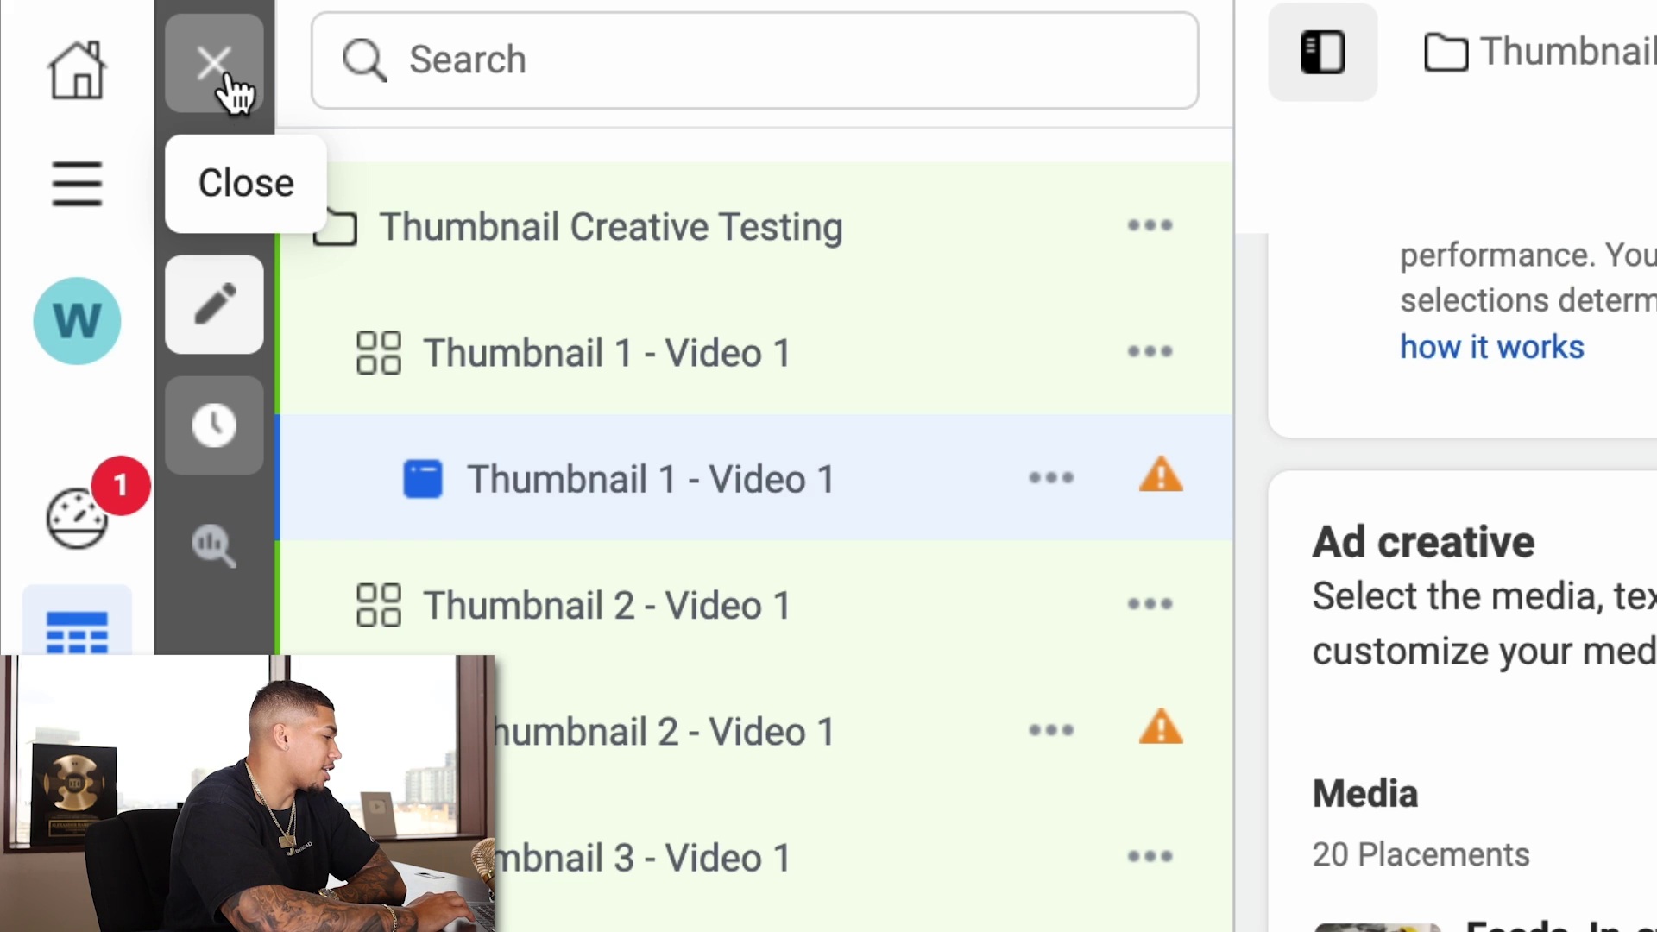
pyautogui.click(226, 77)
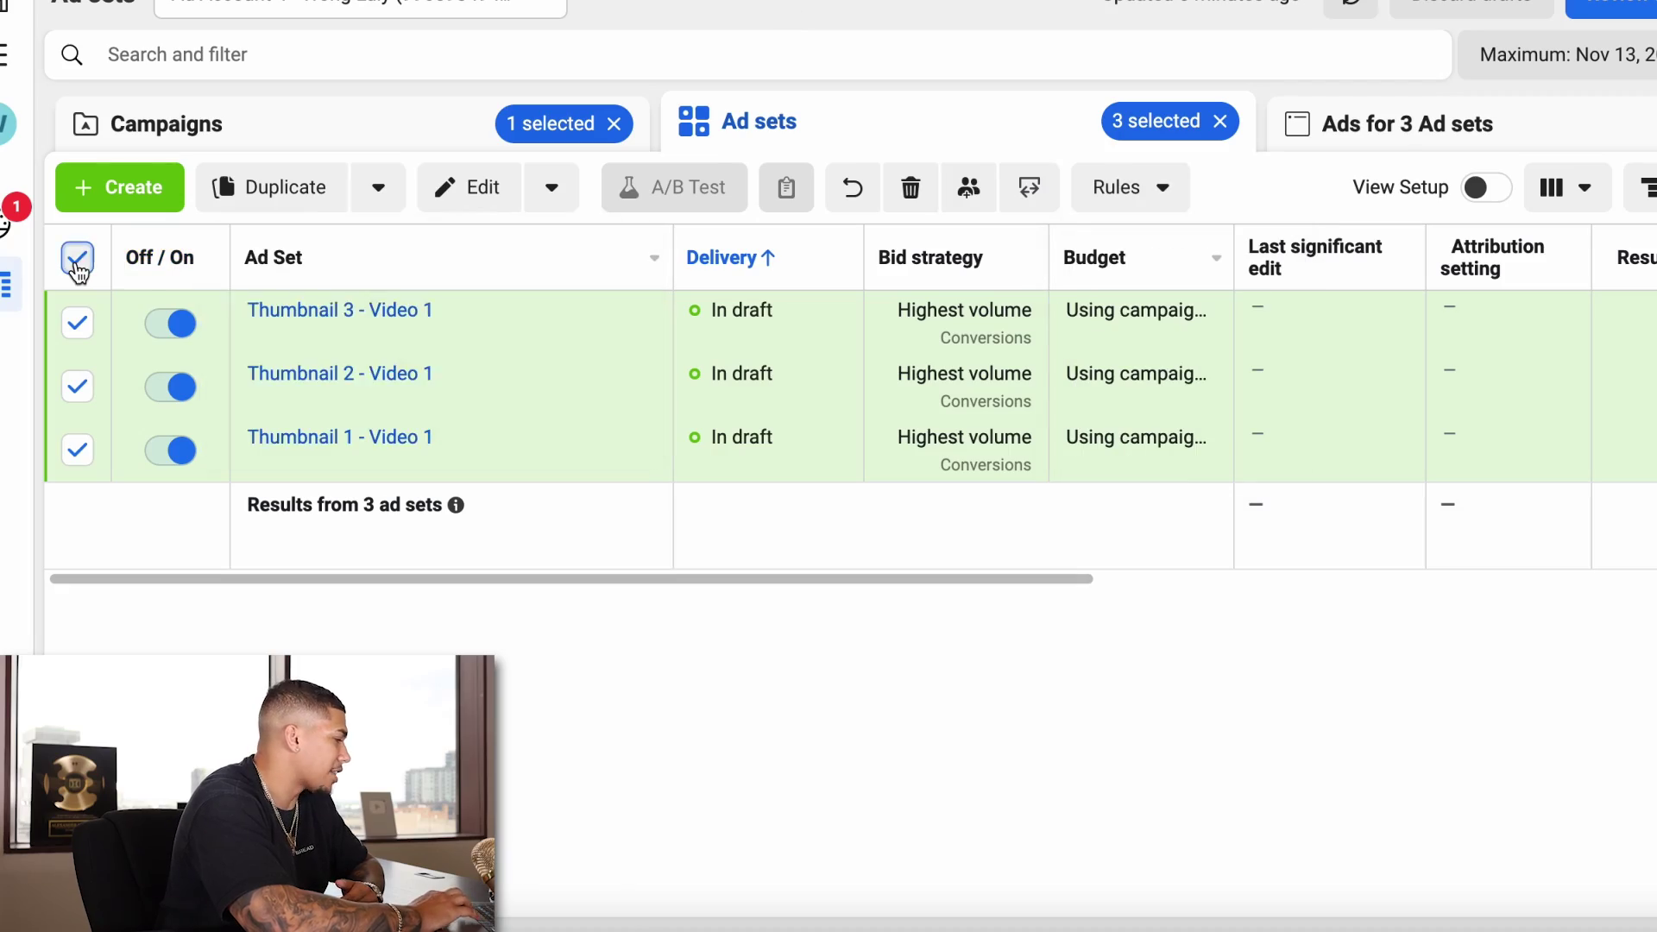
# - Start a custom automated rule for all three thumbnail ad sets and name it "Impressions > 2500"
pyautogui.click(77, 257)
pyautogui.click(76, 257)
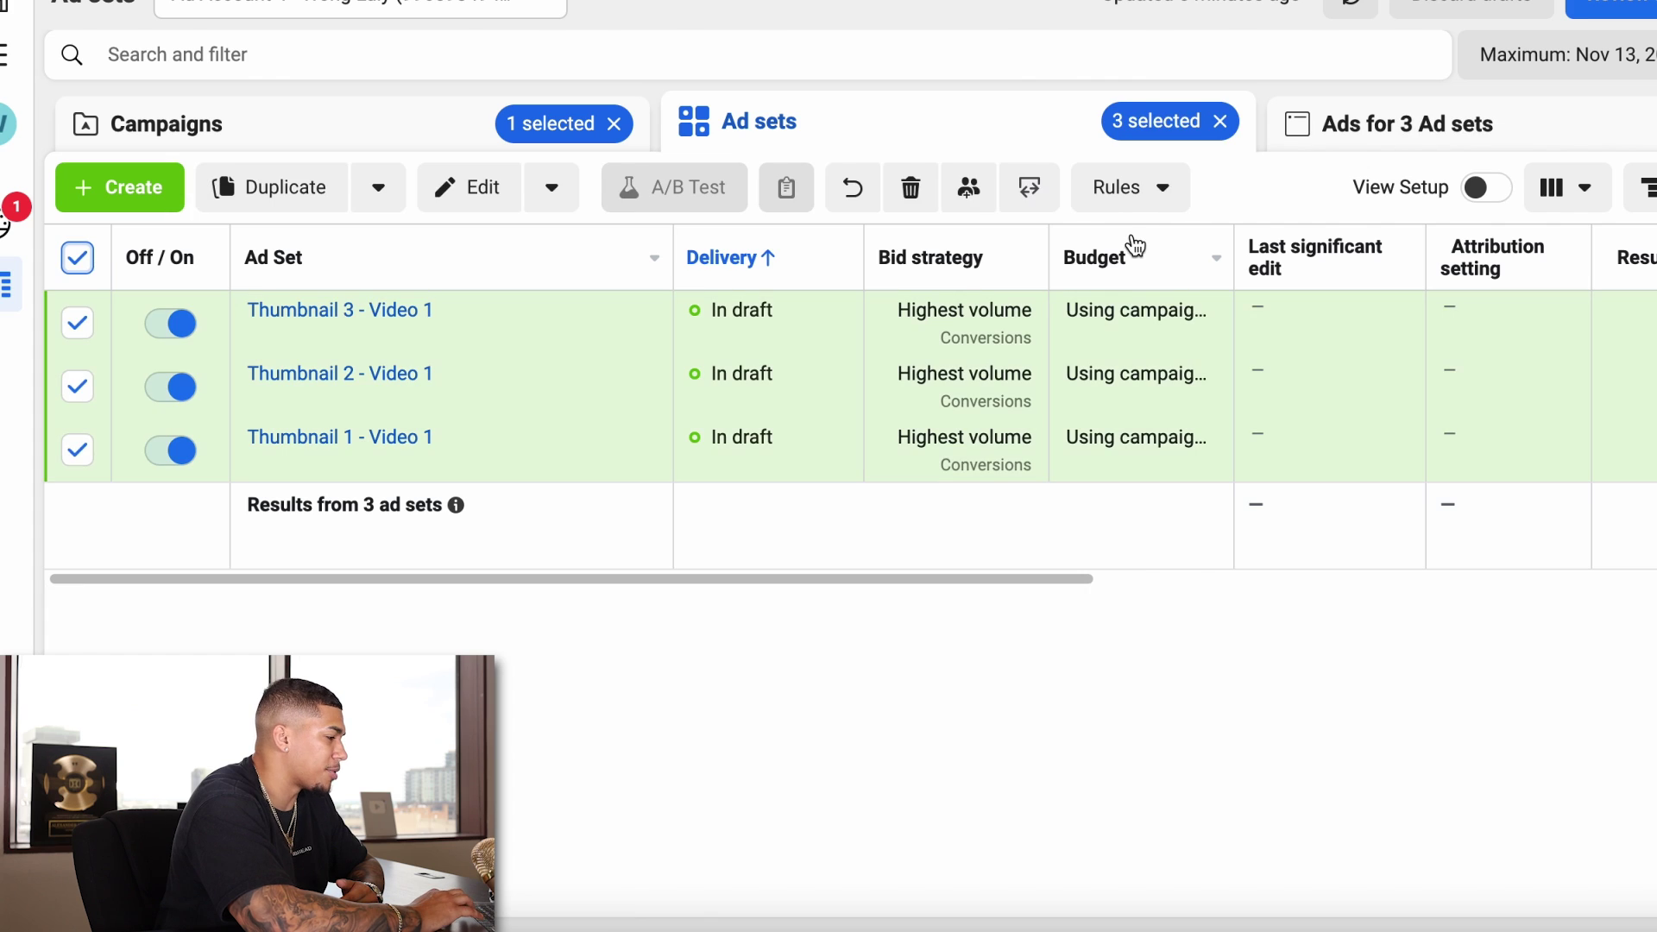
pyautogui.click(1144, 198)
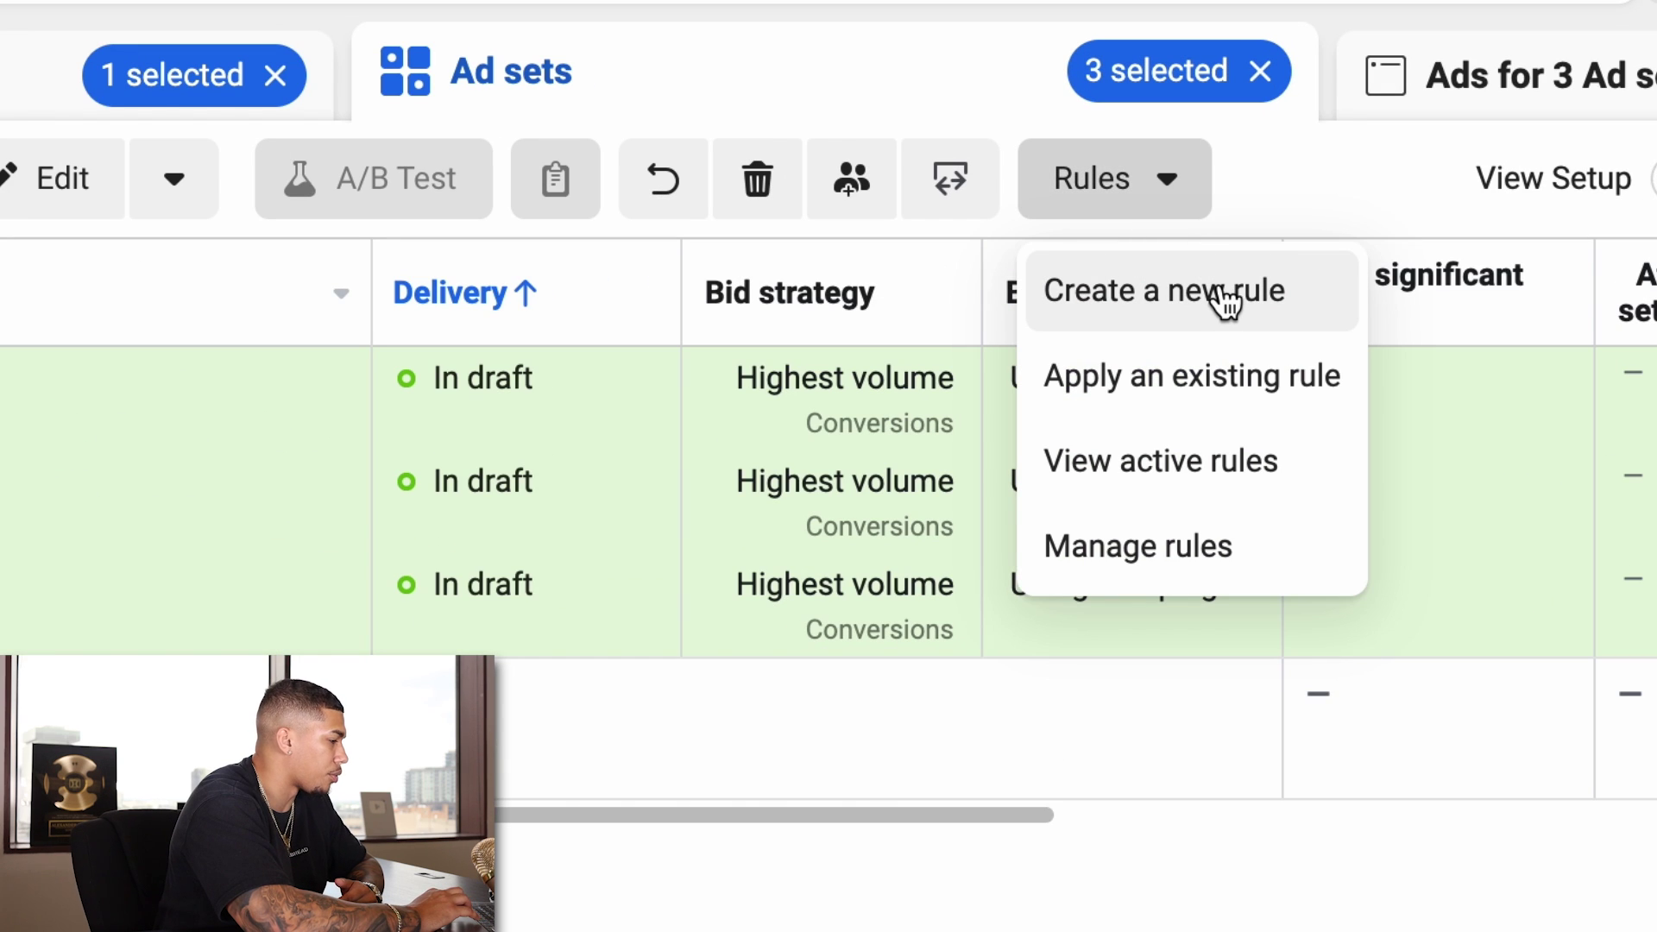
pyautogui.click(1225, 302)
pyautogui.click(1359, 635)
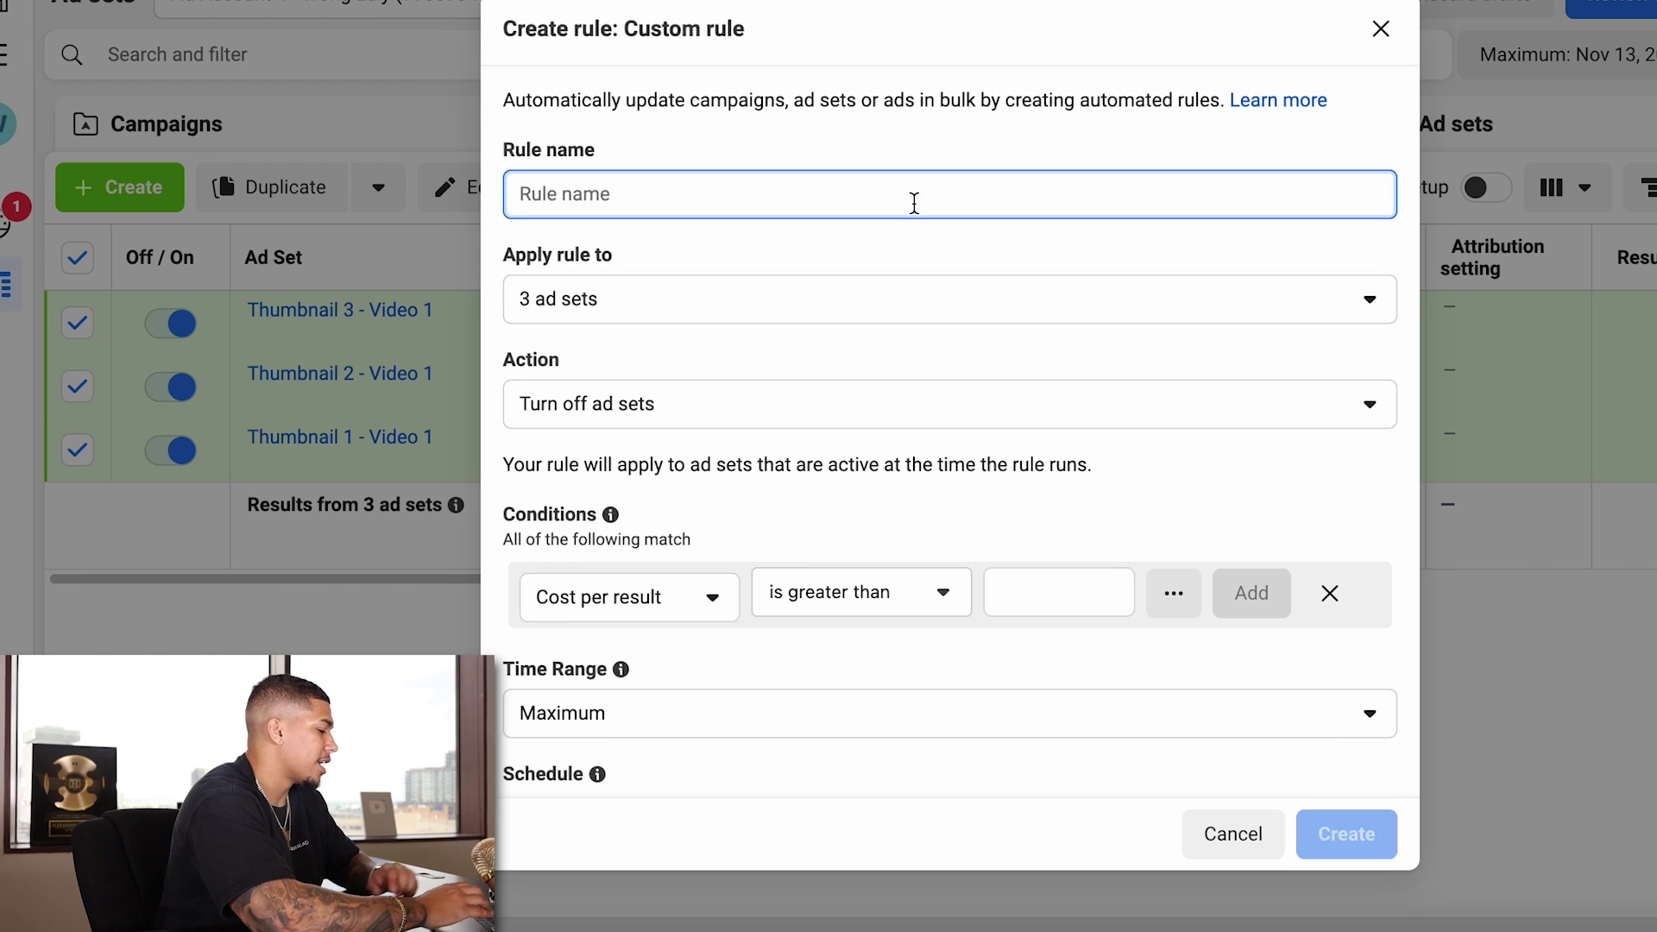
pyautogui.write('Impressions > 2500')
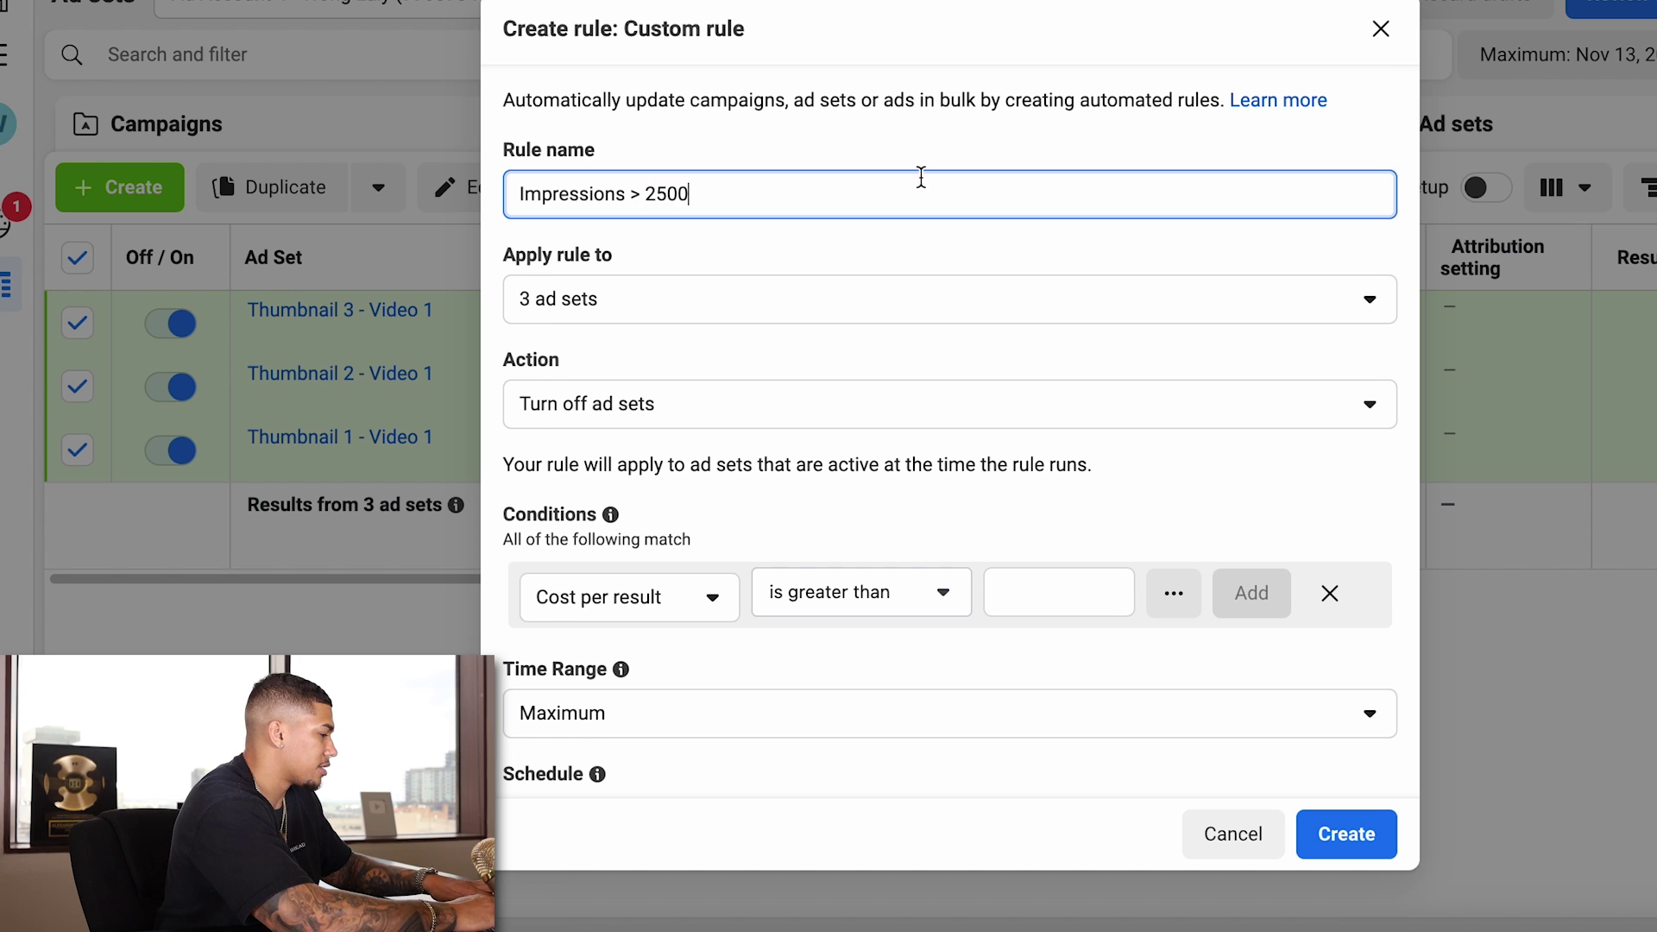
# - Add the rule condition that Impressions is greater than 2500
pyautogui.scroll(-2, 732, 107)
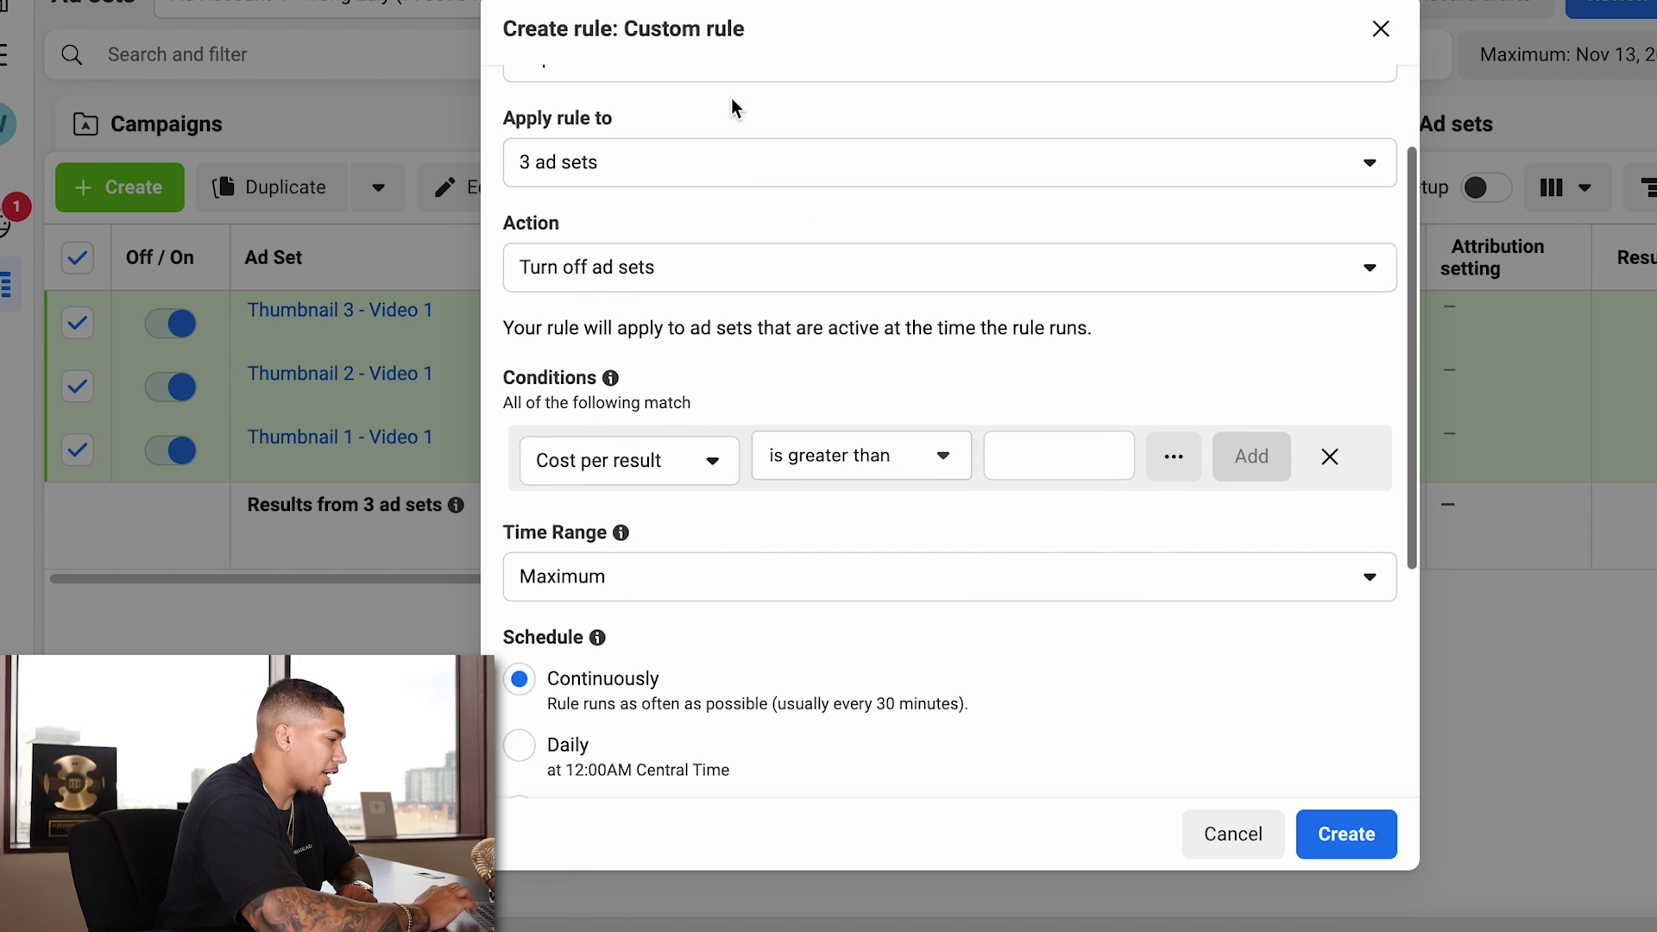
pyautogui.scroll(-1, 545, 137)
pyautogui.click(629, 364)
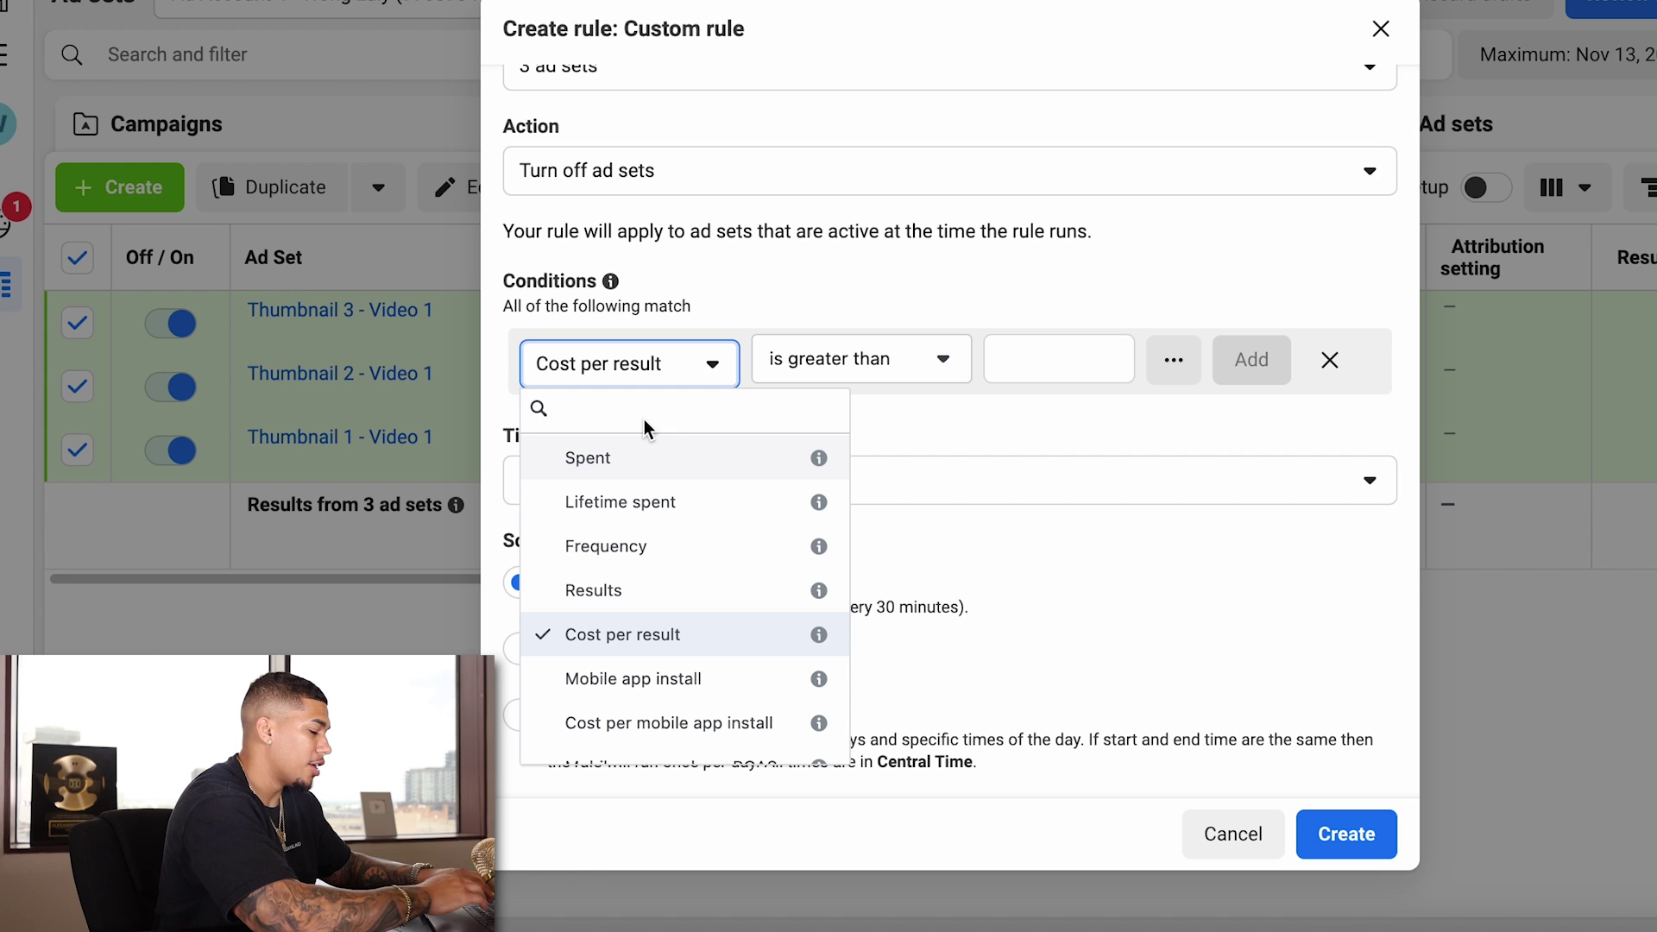
pyautogui.write('impre')
pyautogui.click(631, 497)
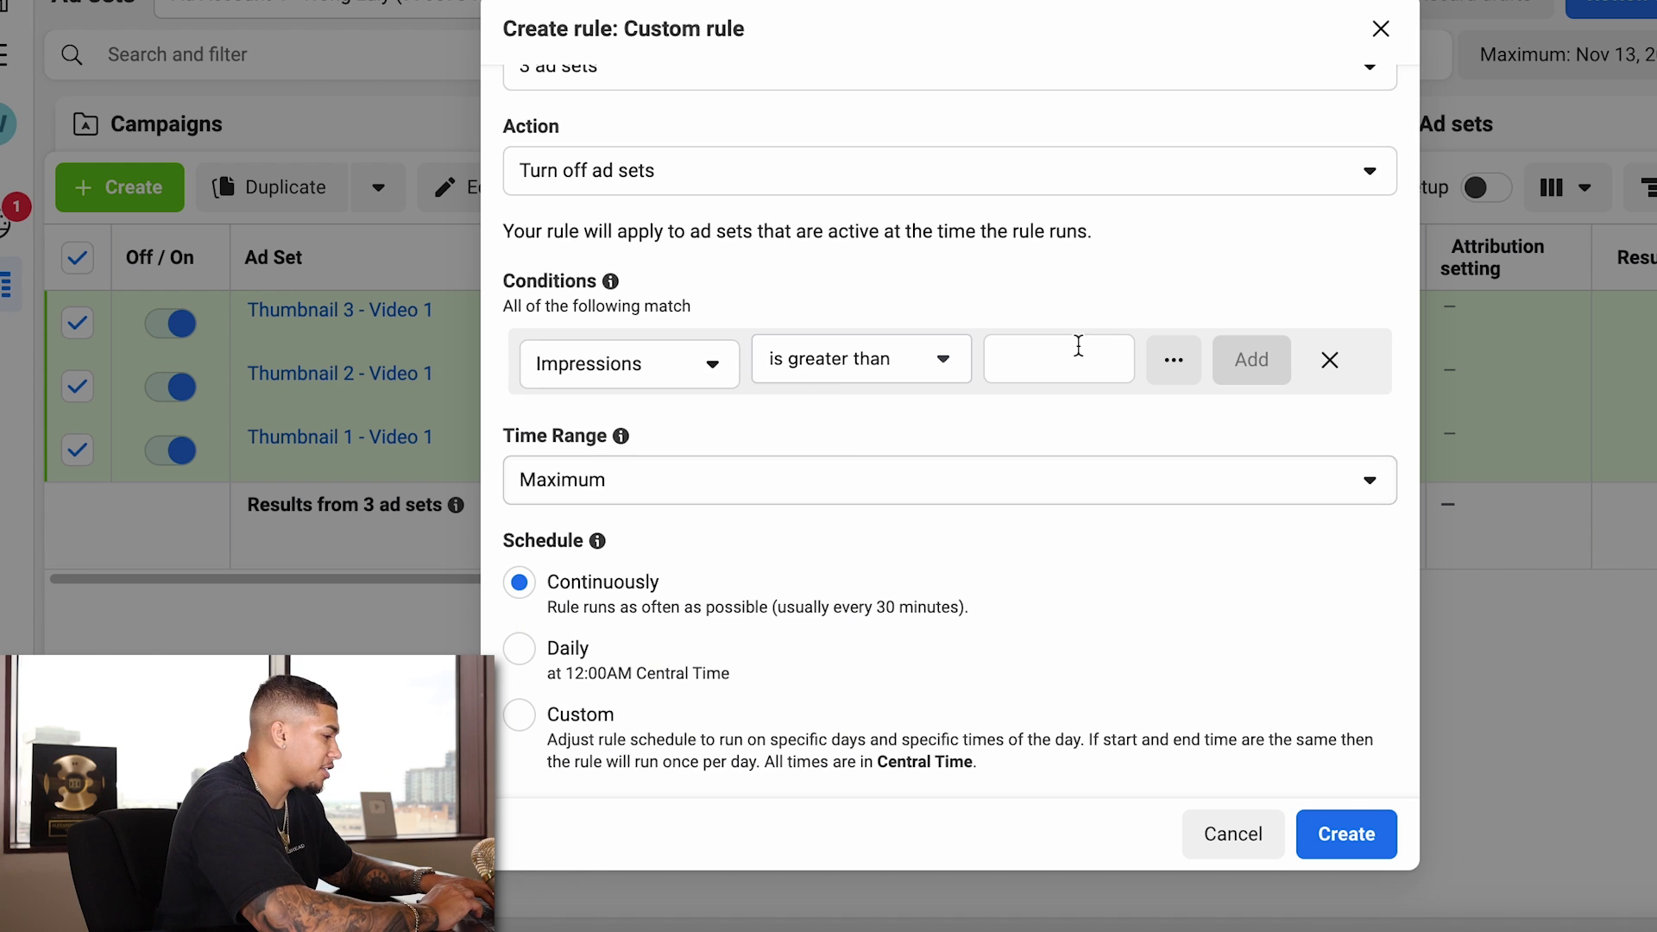
pyautogui.click(1056, 356)
pyautogui.write('2500')
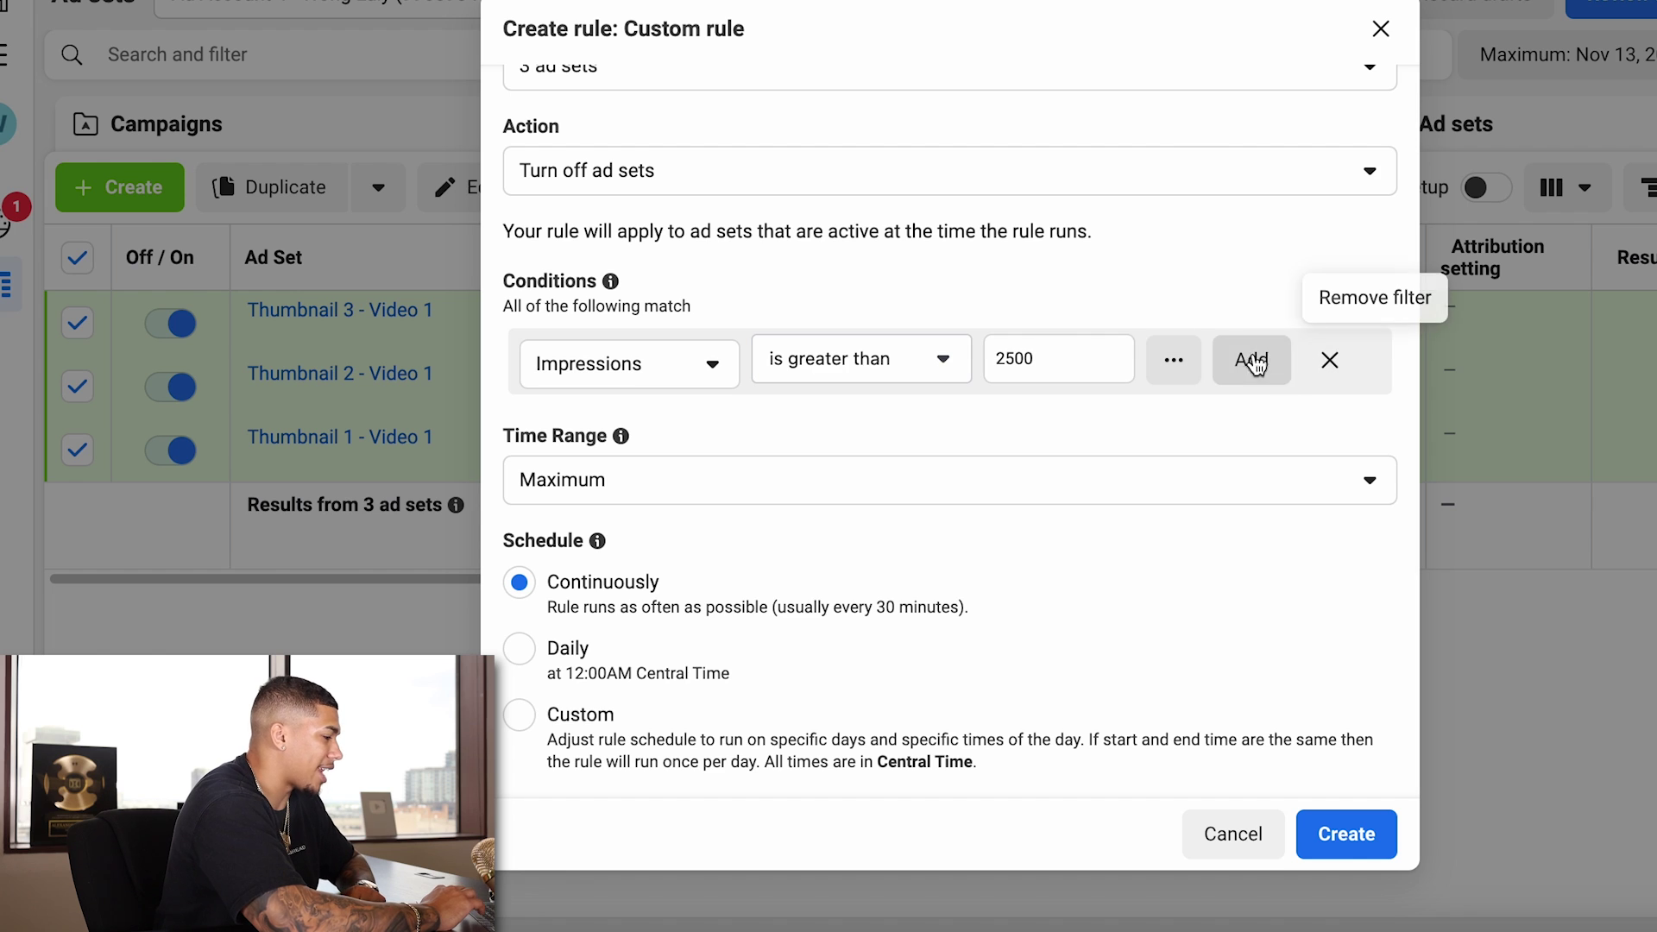
pyautogui.click(1252, 359)
# - Set the rule's time range to Today and check its schedule and notification settings
pyautogui.scroll(-1, 629, 366)
pyautogui.click(622, 368)
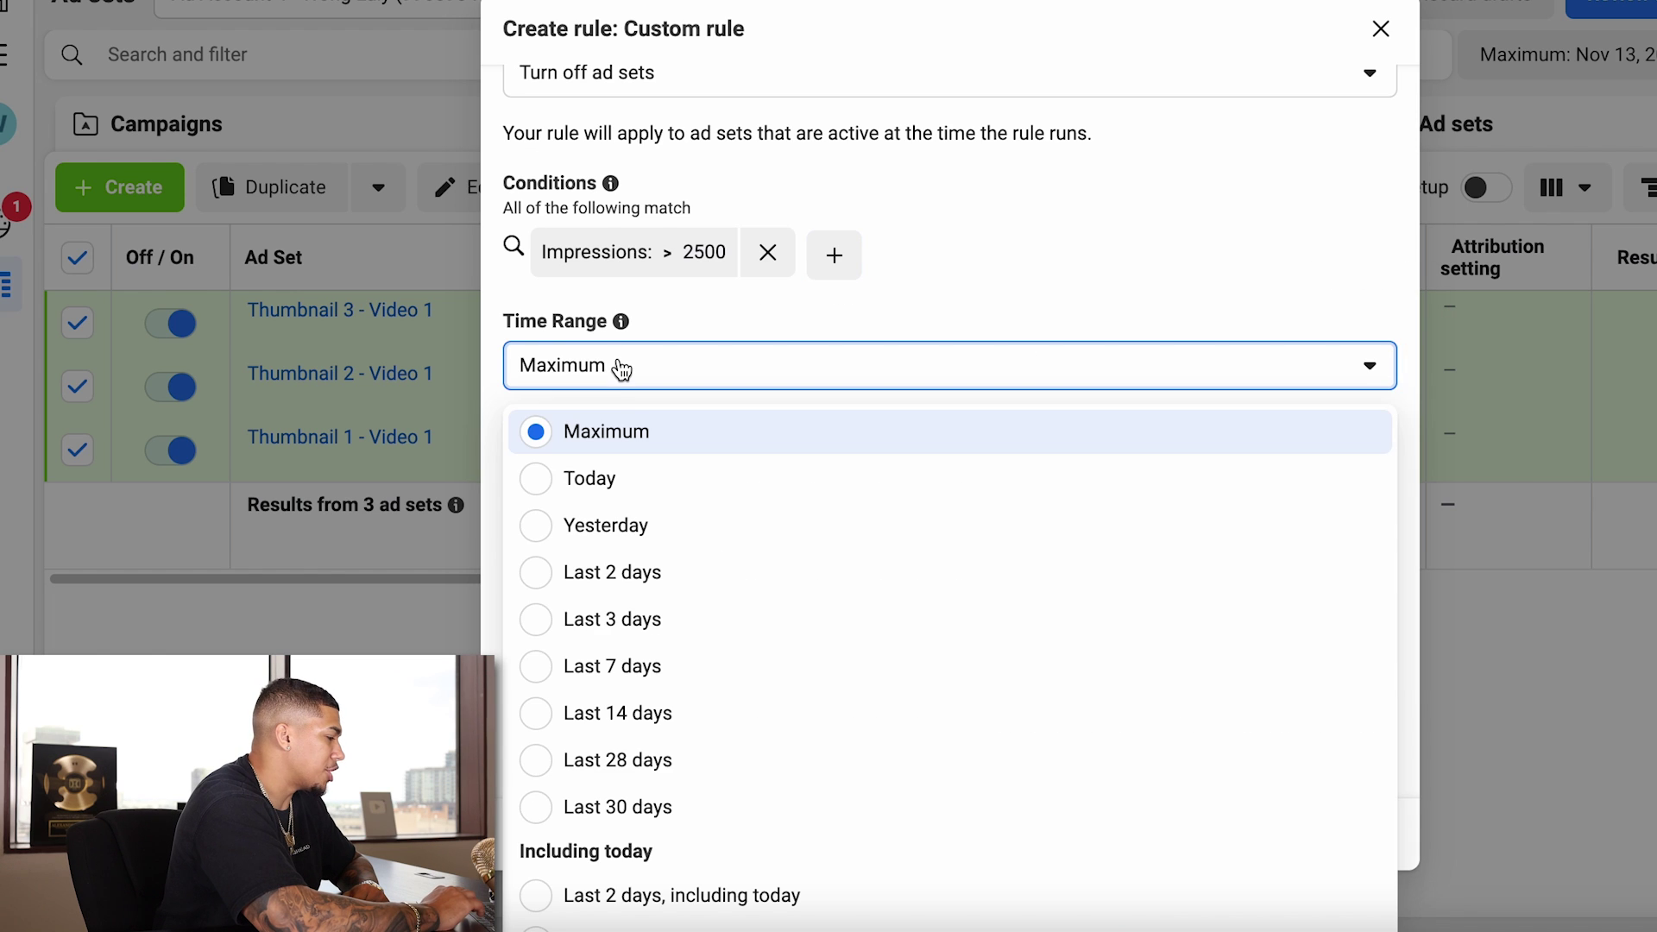
pyautogui.click(592, 478)
pyautogui.scroll(-1, 553, 367)
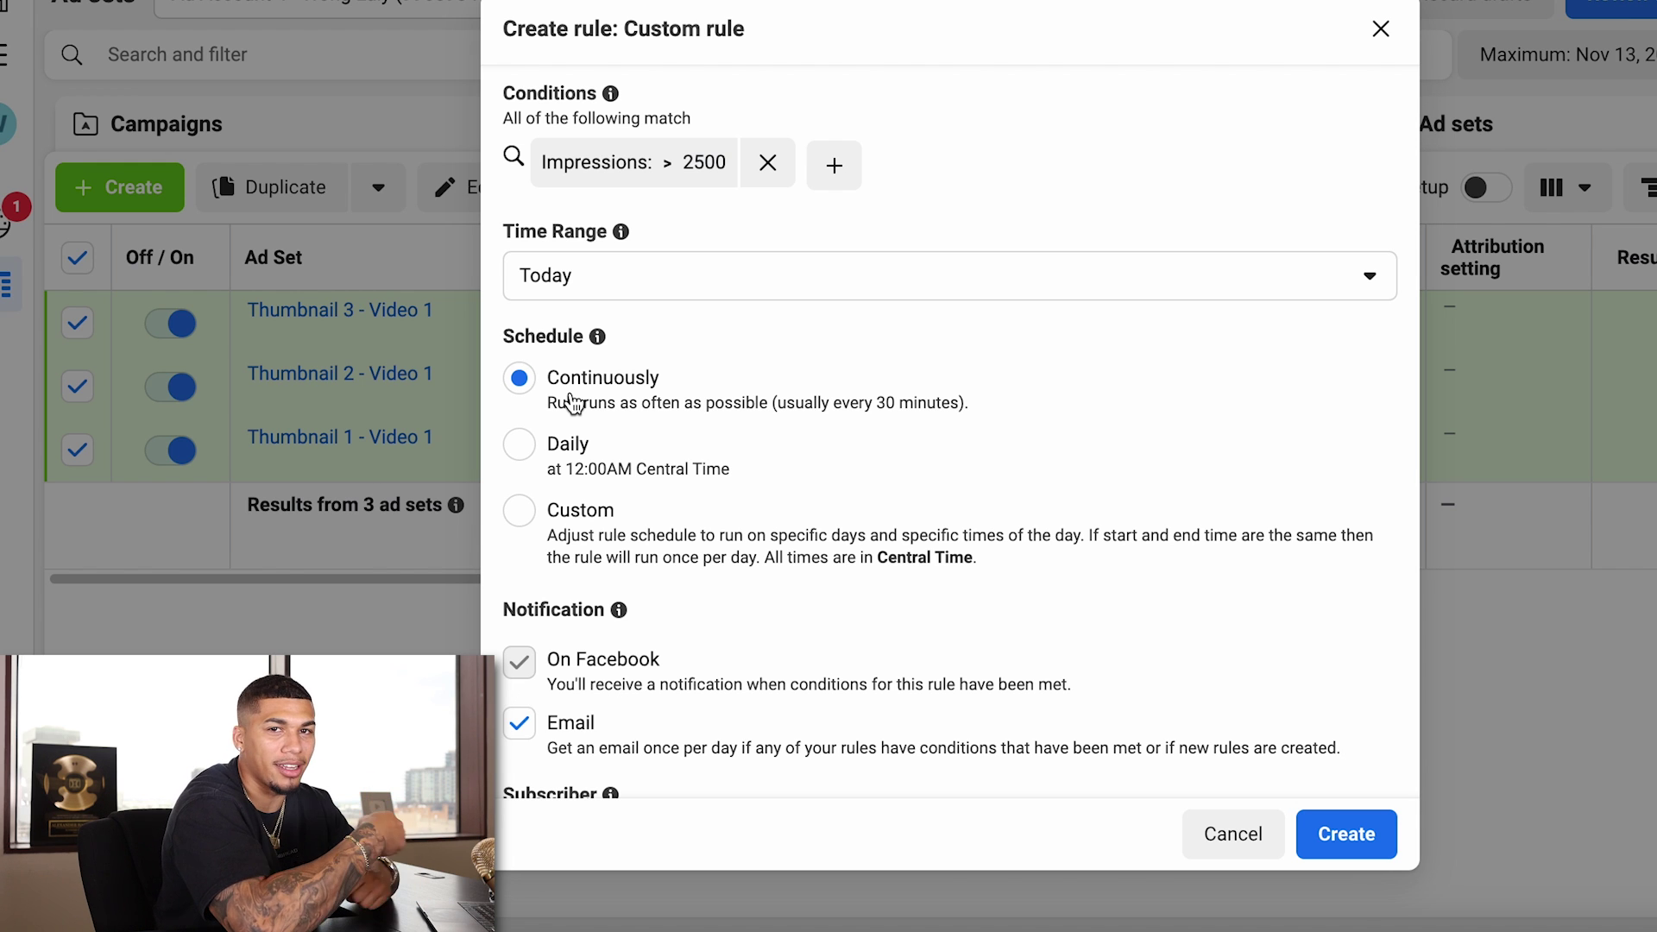
pyautogui.scroll(1, 908, 539)
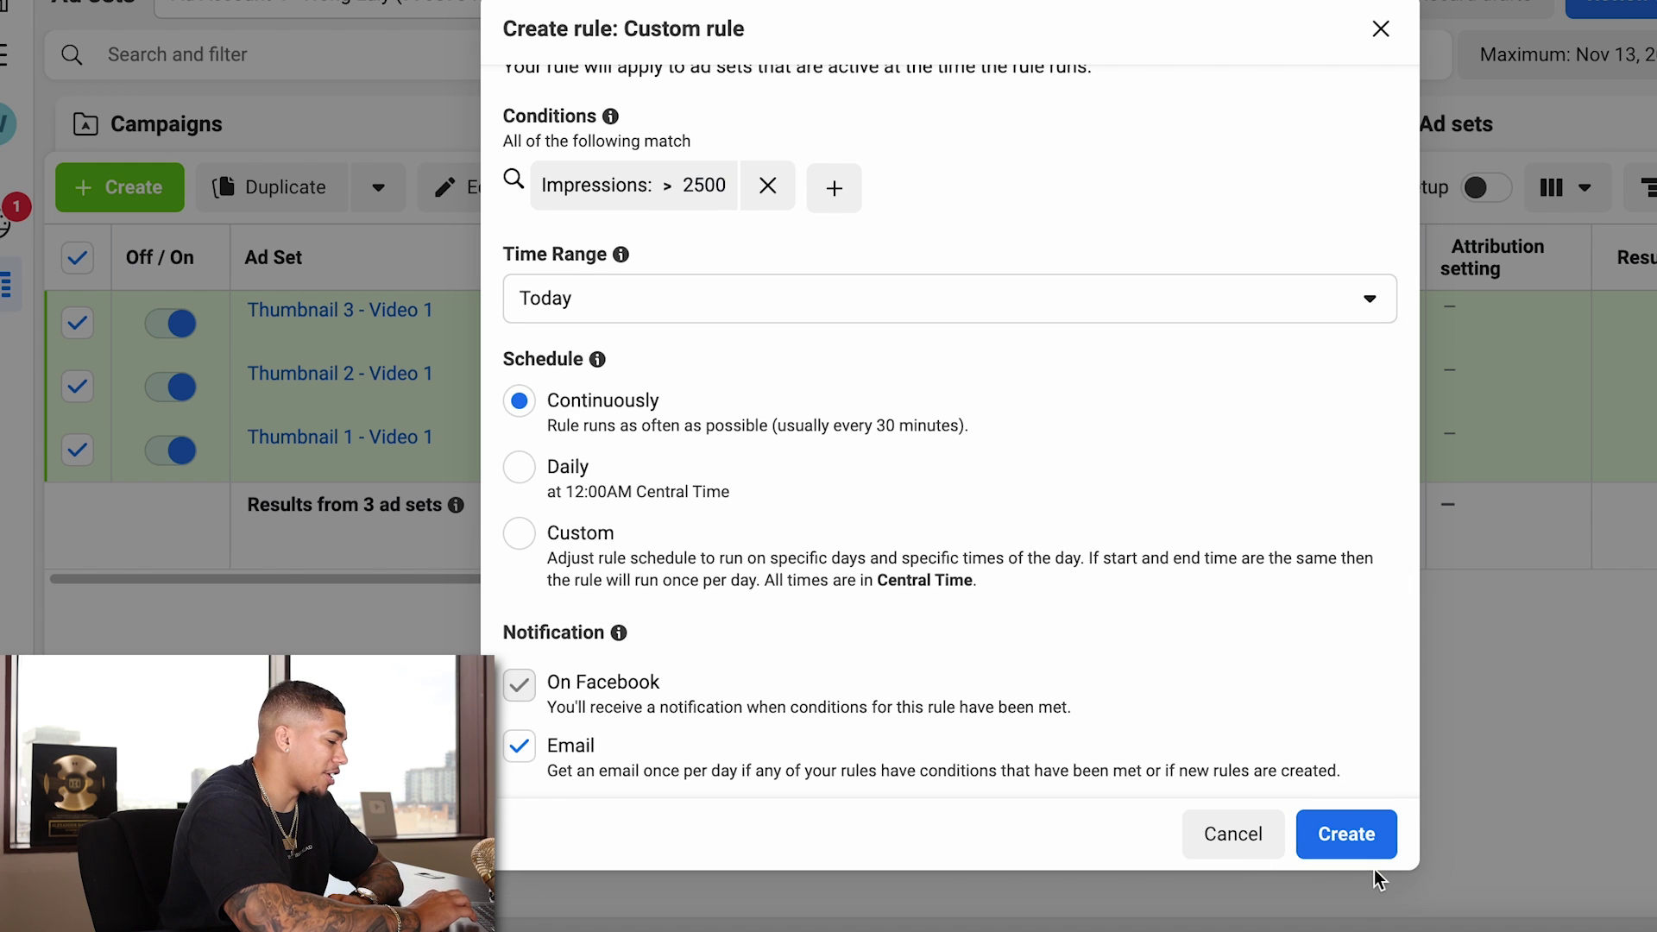
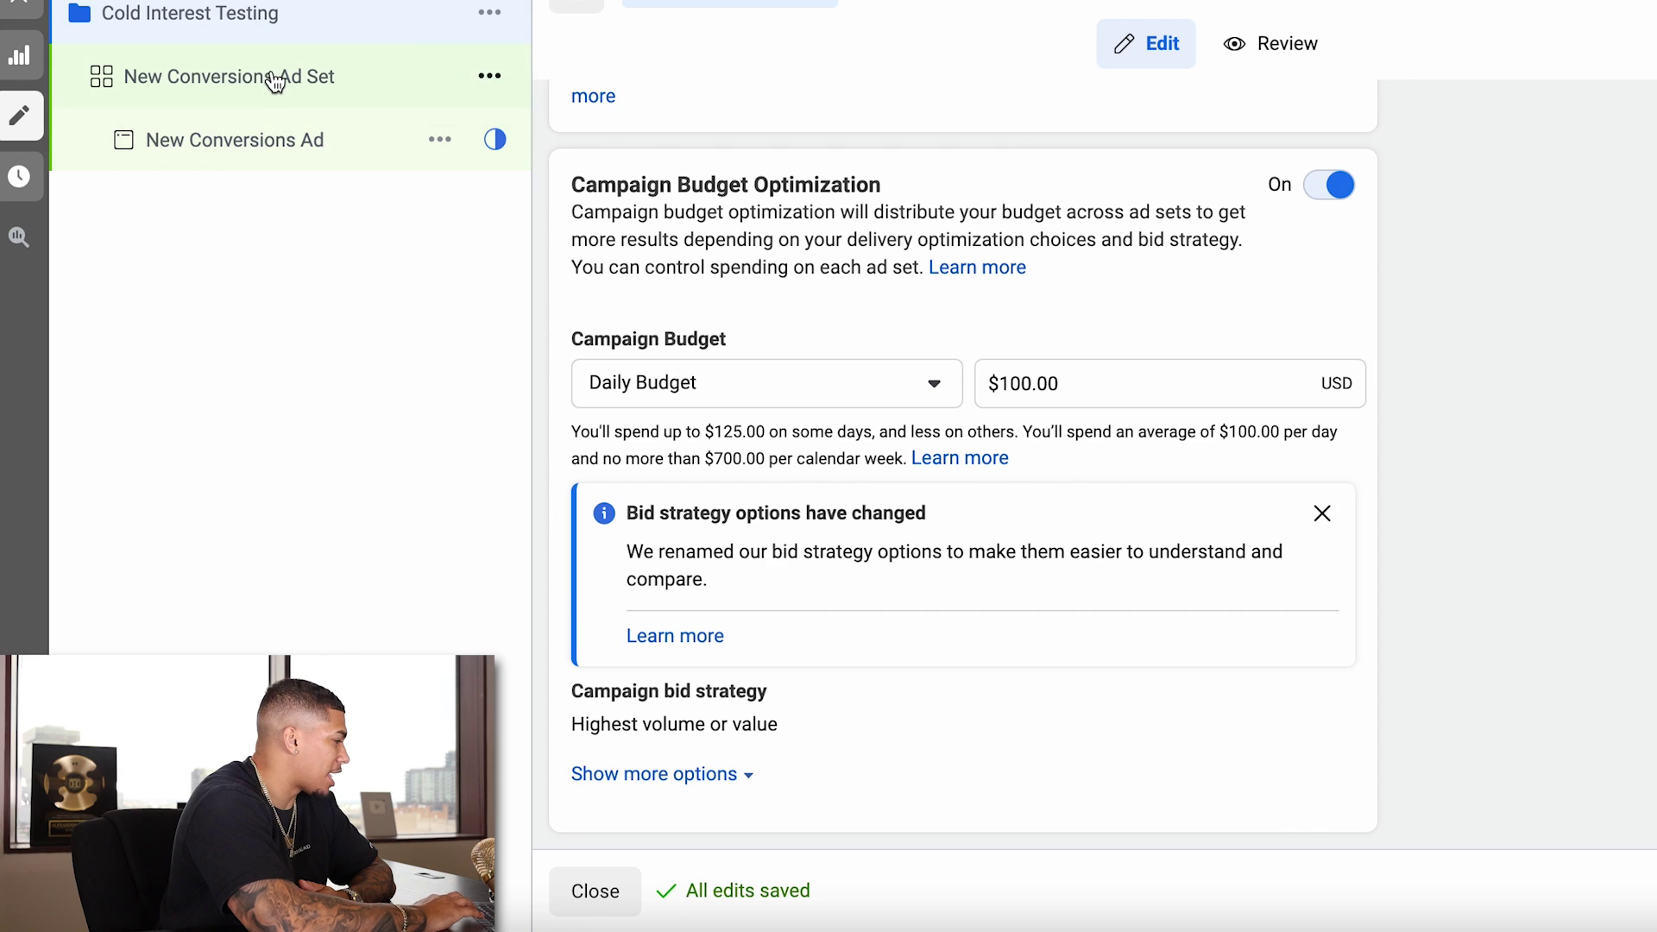
# - Set the Cold Interest Testing campaign's ad set to use Pixel 2 with Purchase as the conversion event
pyautogui.click(274, 80)
pyautogui.click(753, 198)
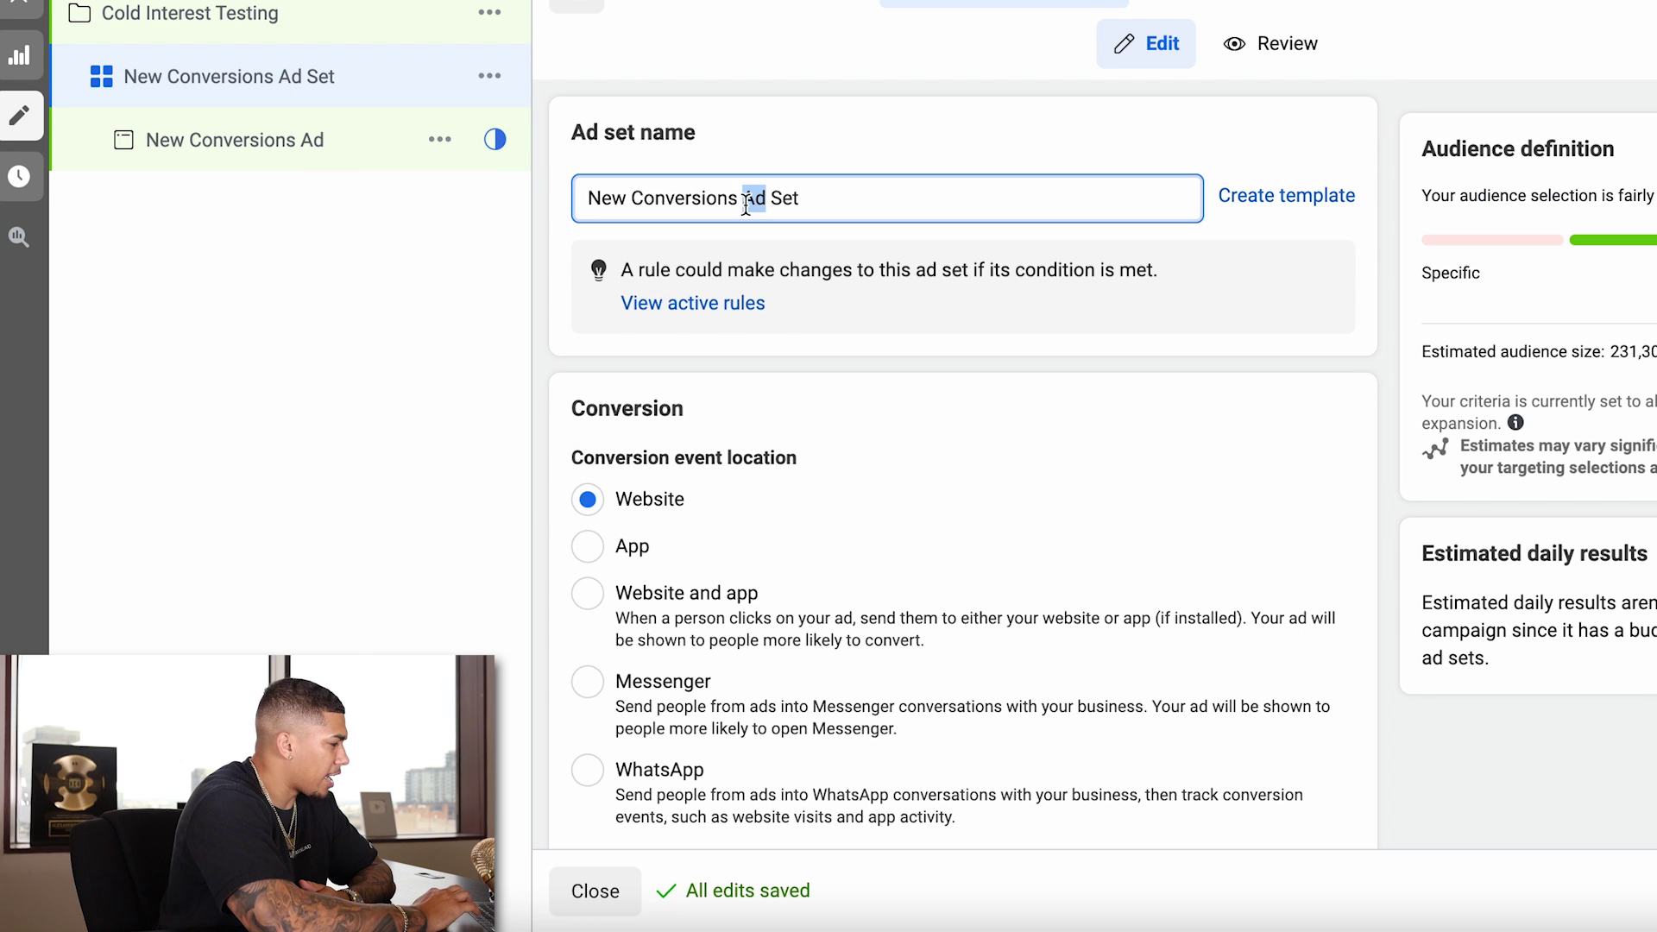
pyautogui.hotkey('ctrl', 'a')
pyautogui.click(847, 129)
pyautogui.scroll(-6, 848, 129)
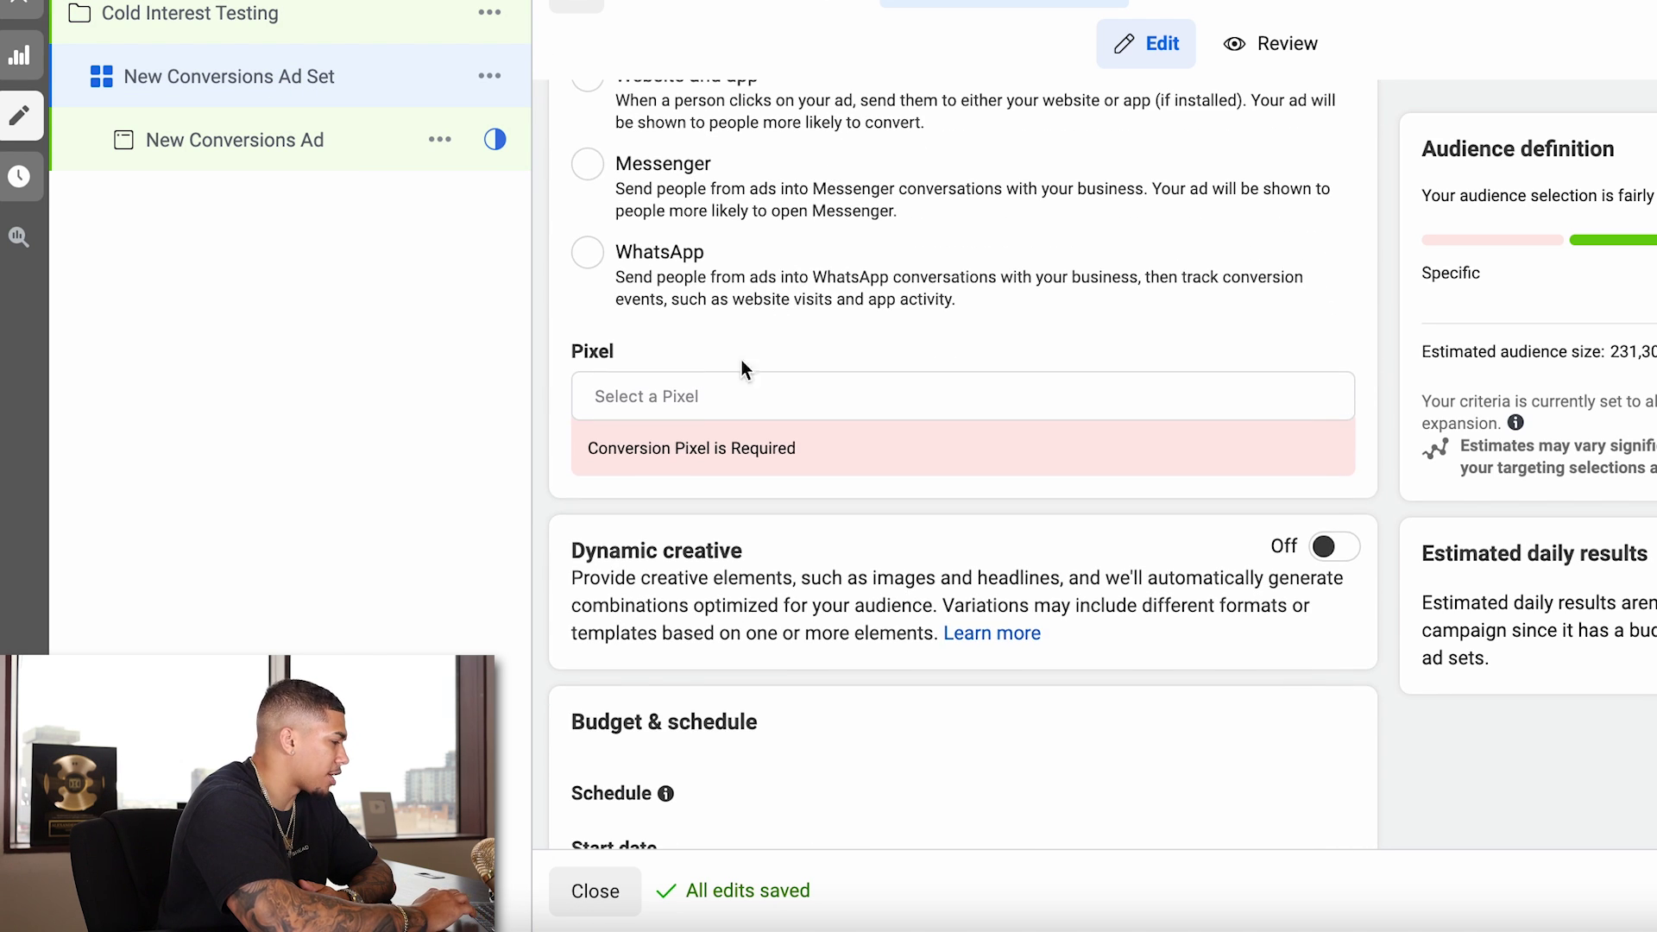
pyautogui.click(731, 381)
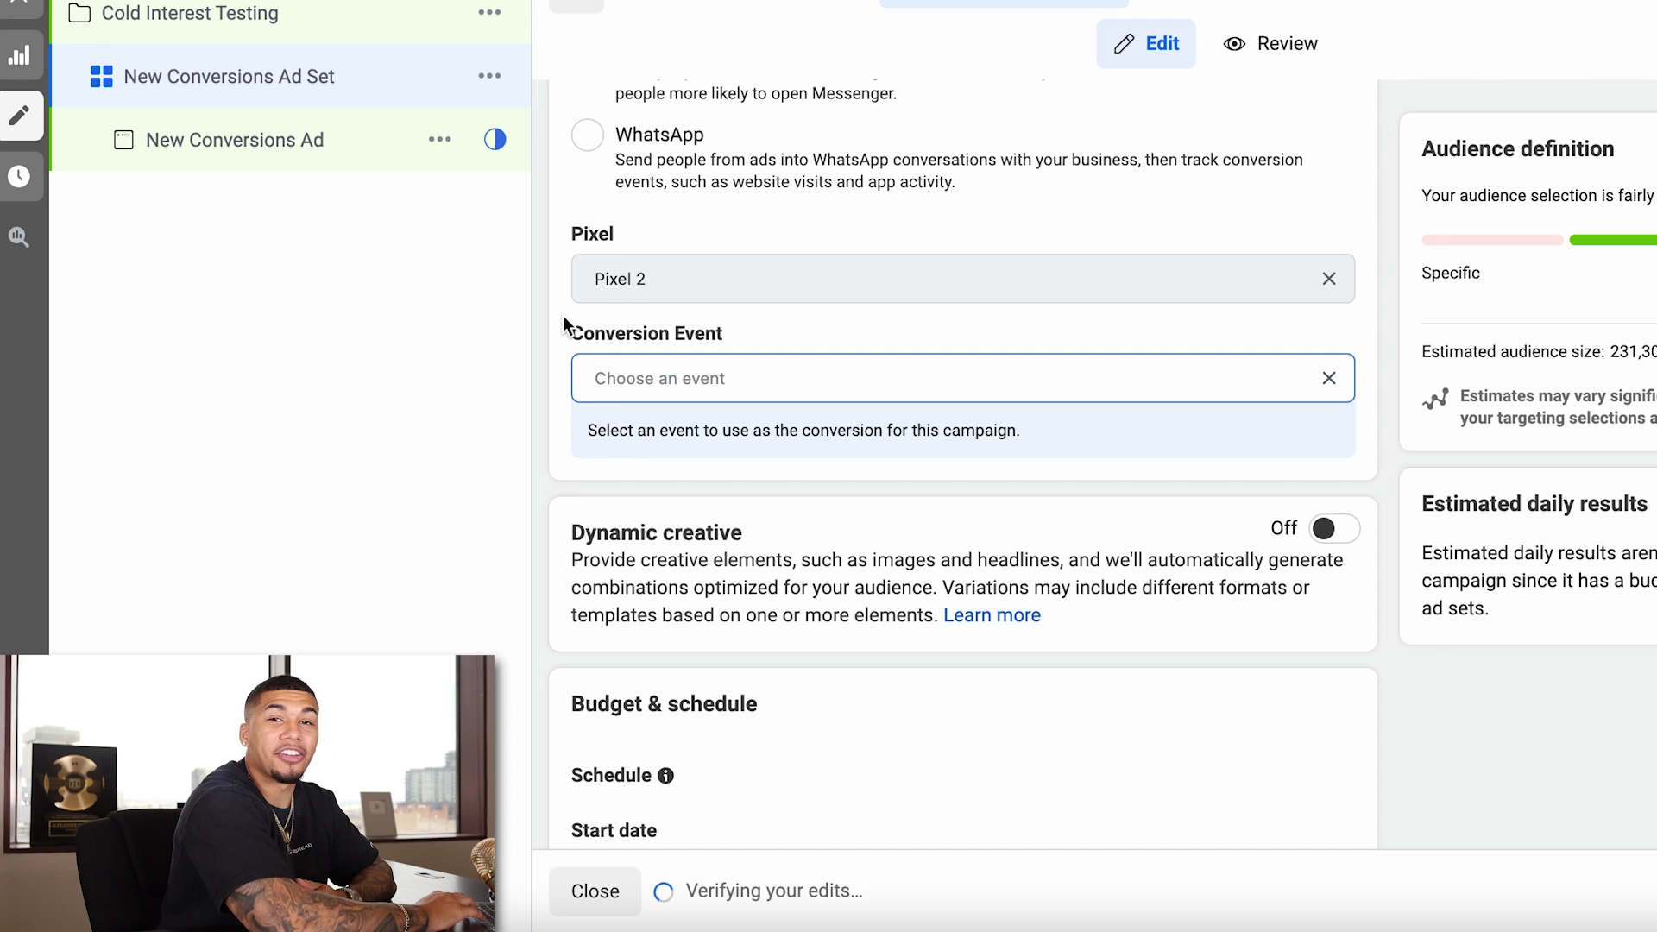
pyautogui.click(622, 378)
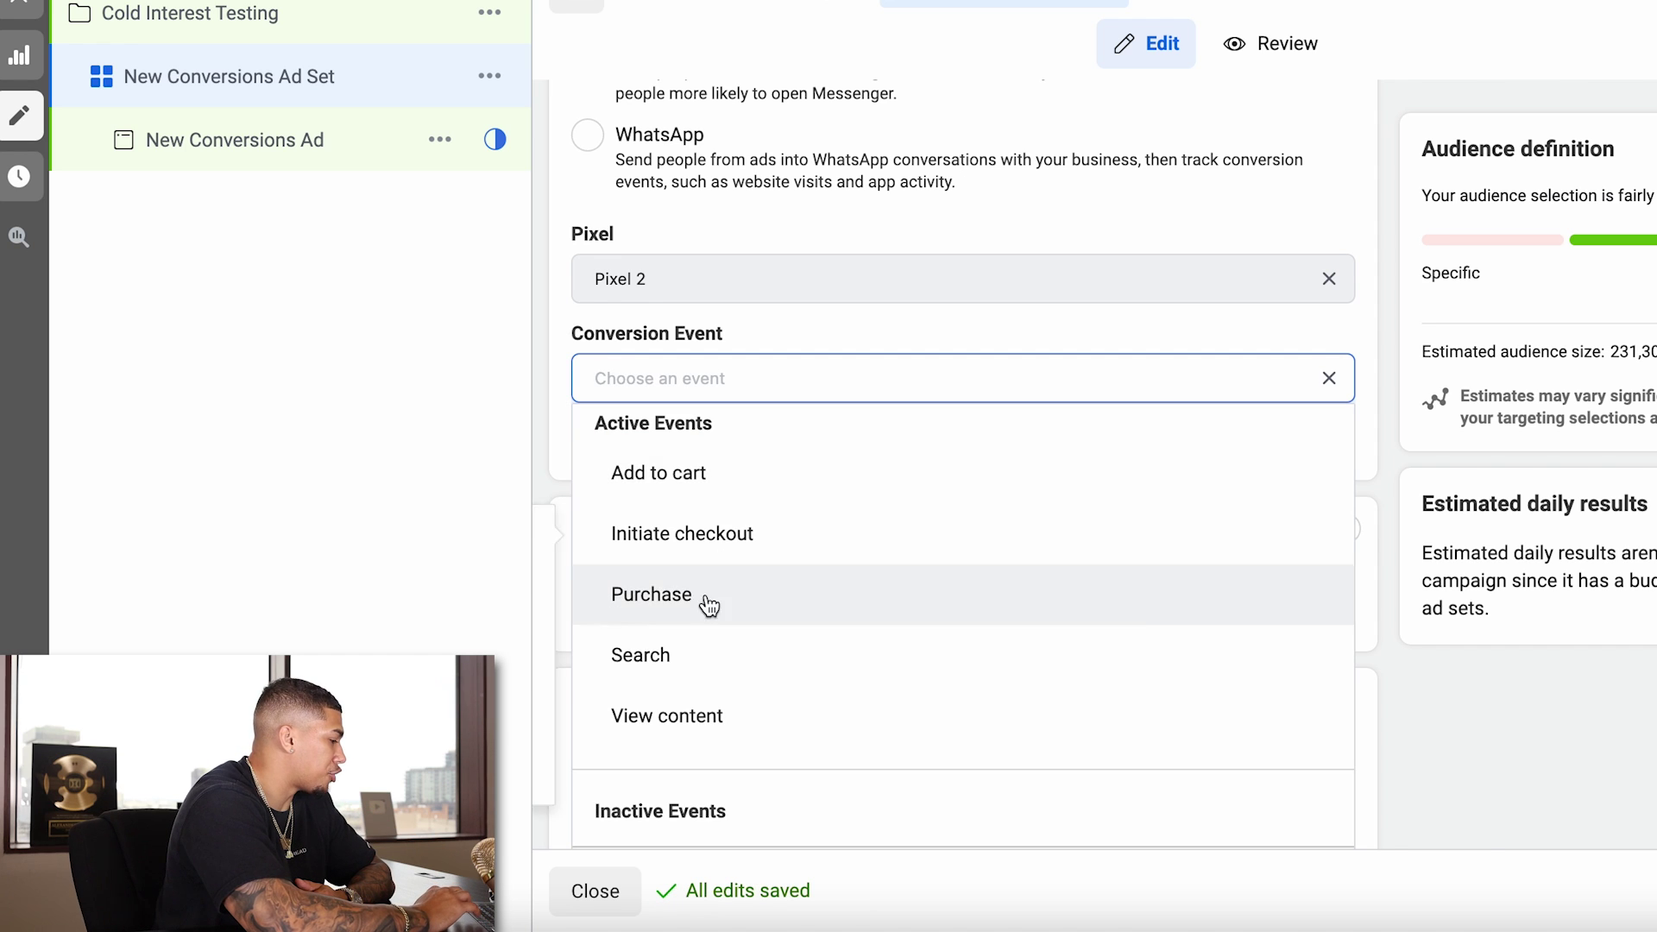
# - Schedule the ad set to start on Jun 28, 2022 at 12:00 AM and enable Ad Set Spend Limits
pyautogui.click(607, 373)
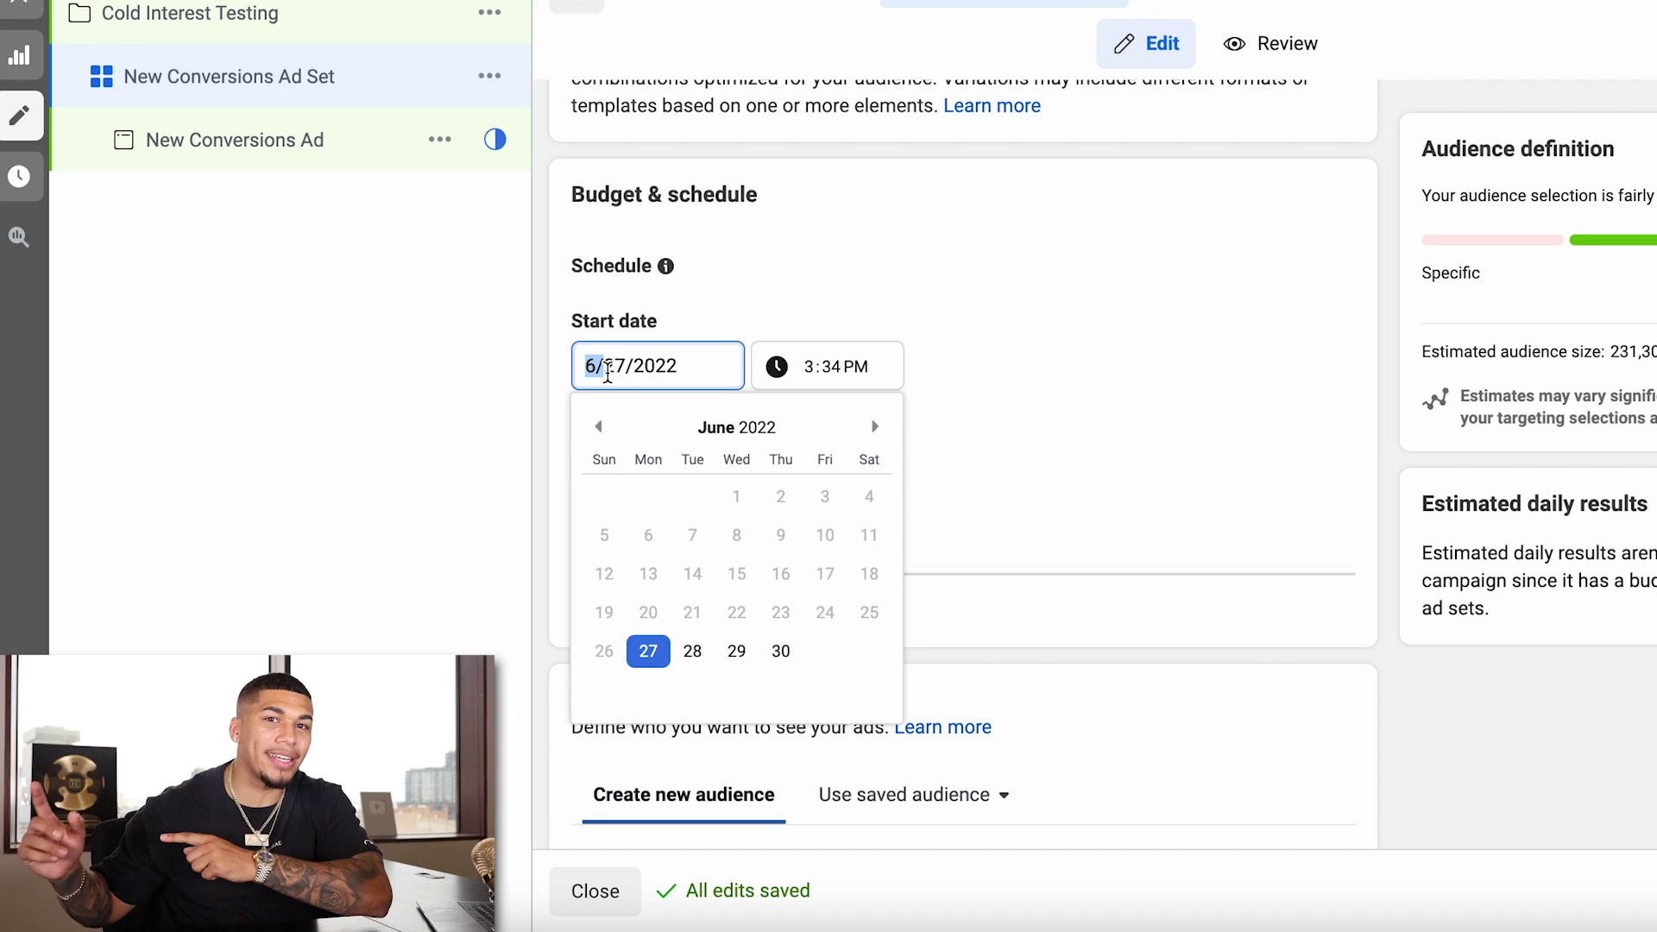
pyautogui.click(692, 651)
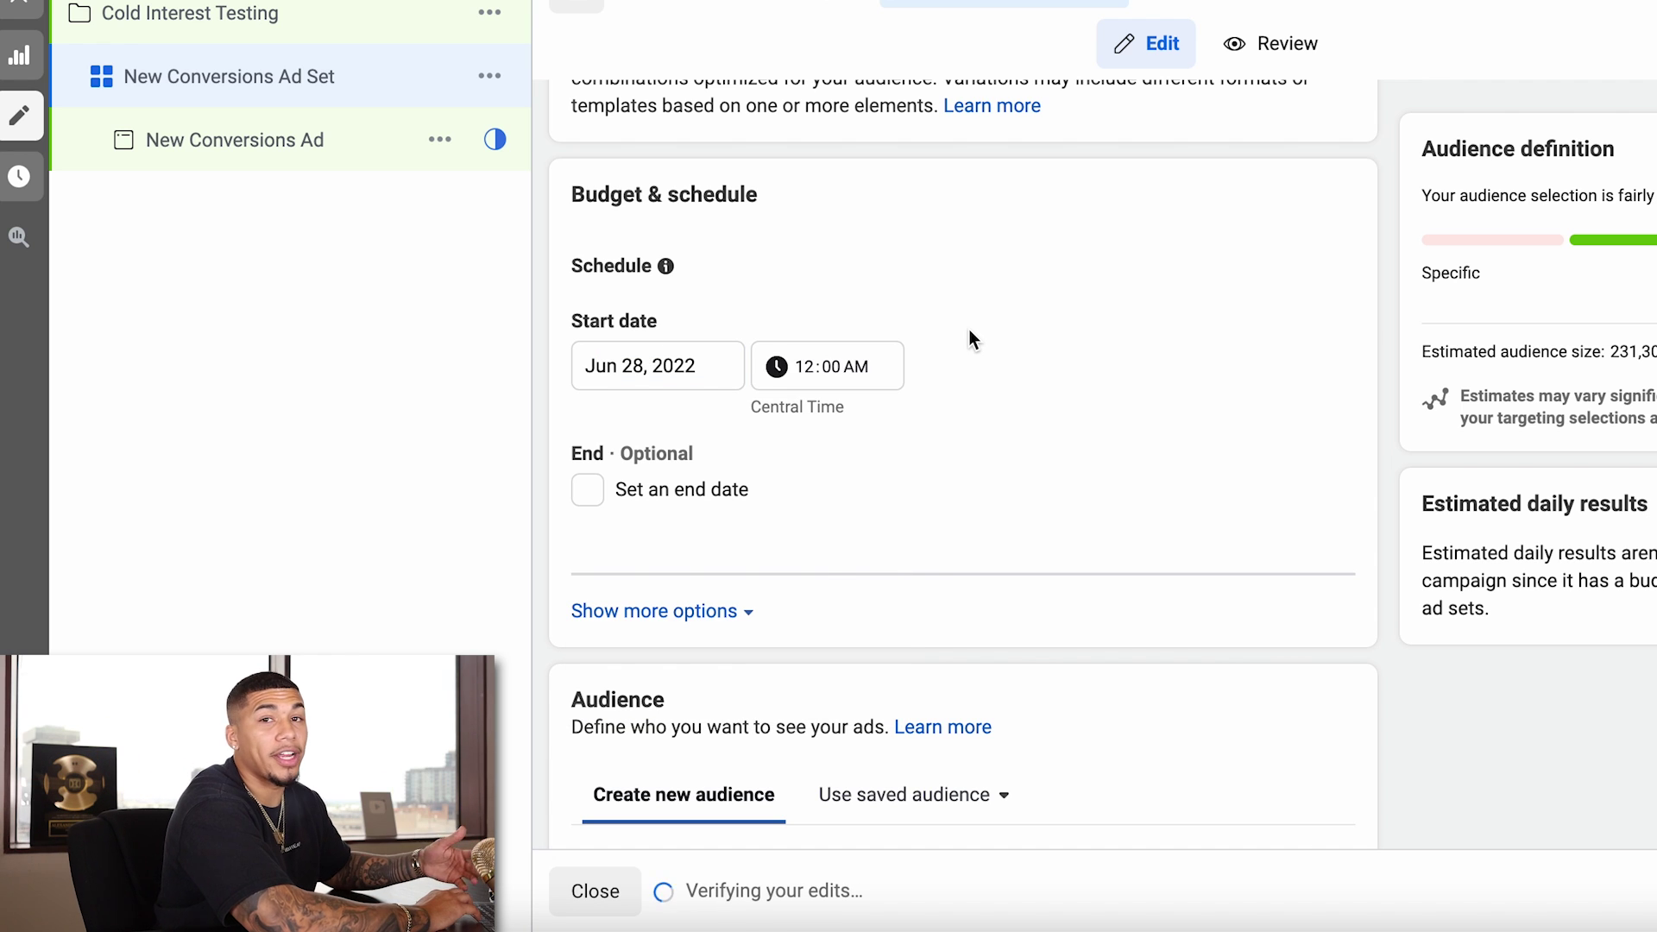
pyautogui.scroll(-3, 969, 337)
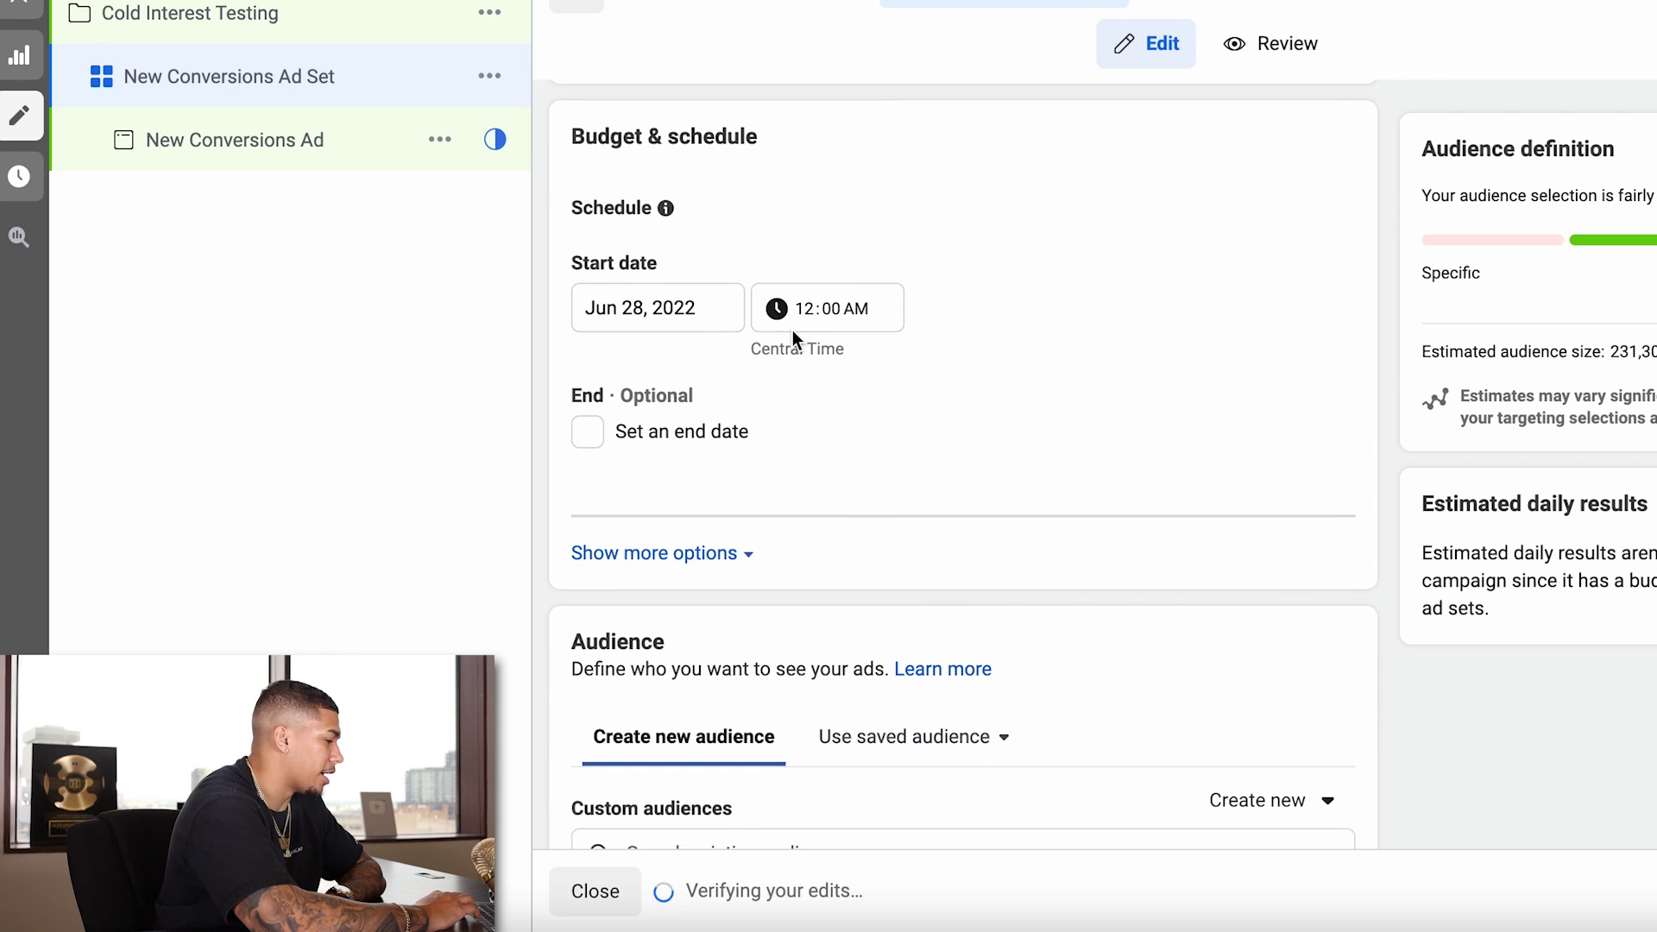
pyautogui.click(714, 370)
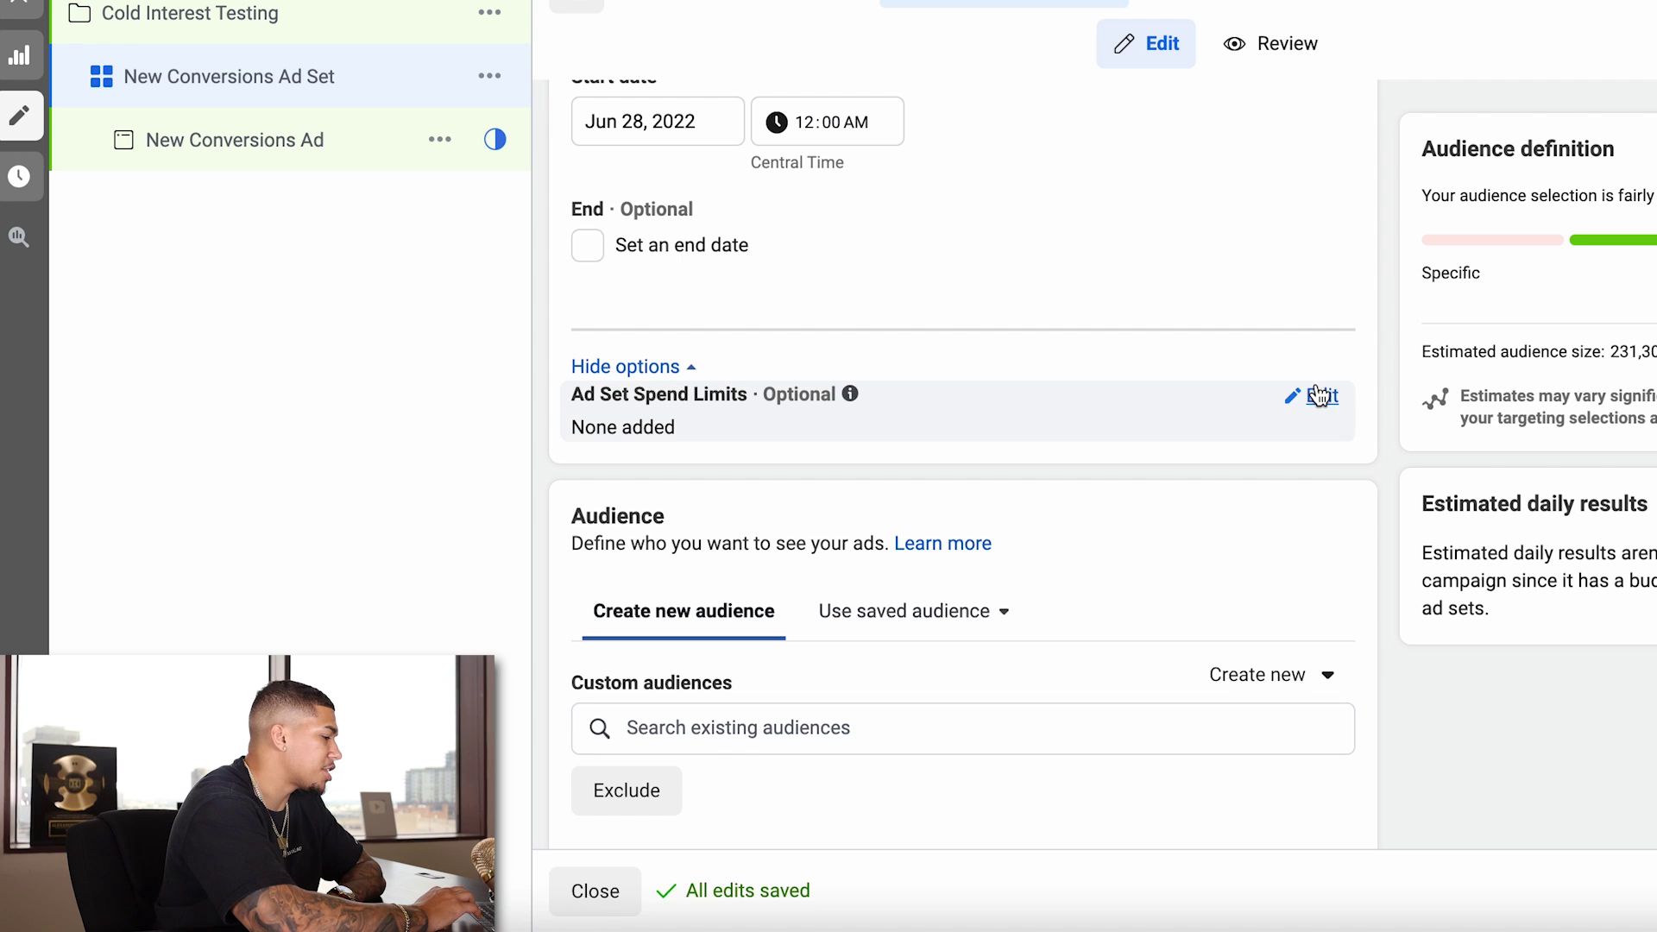
pyautogui.click(1321, 396)
pyautogui.click(588, 444)
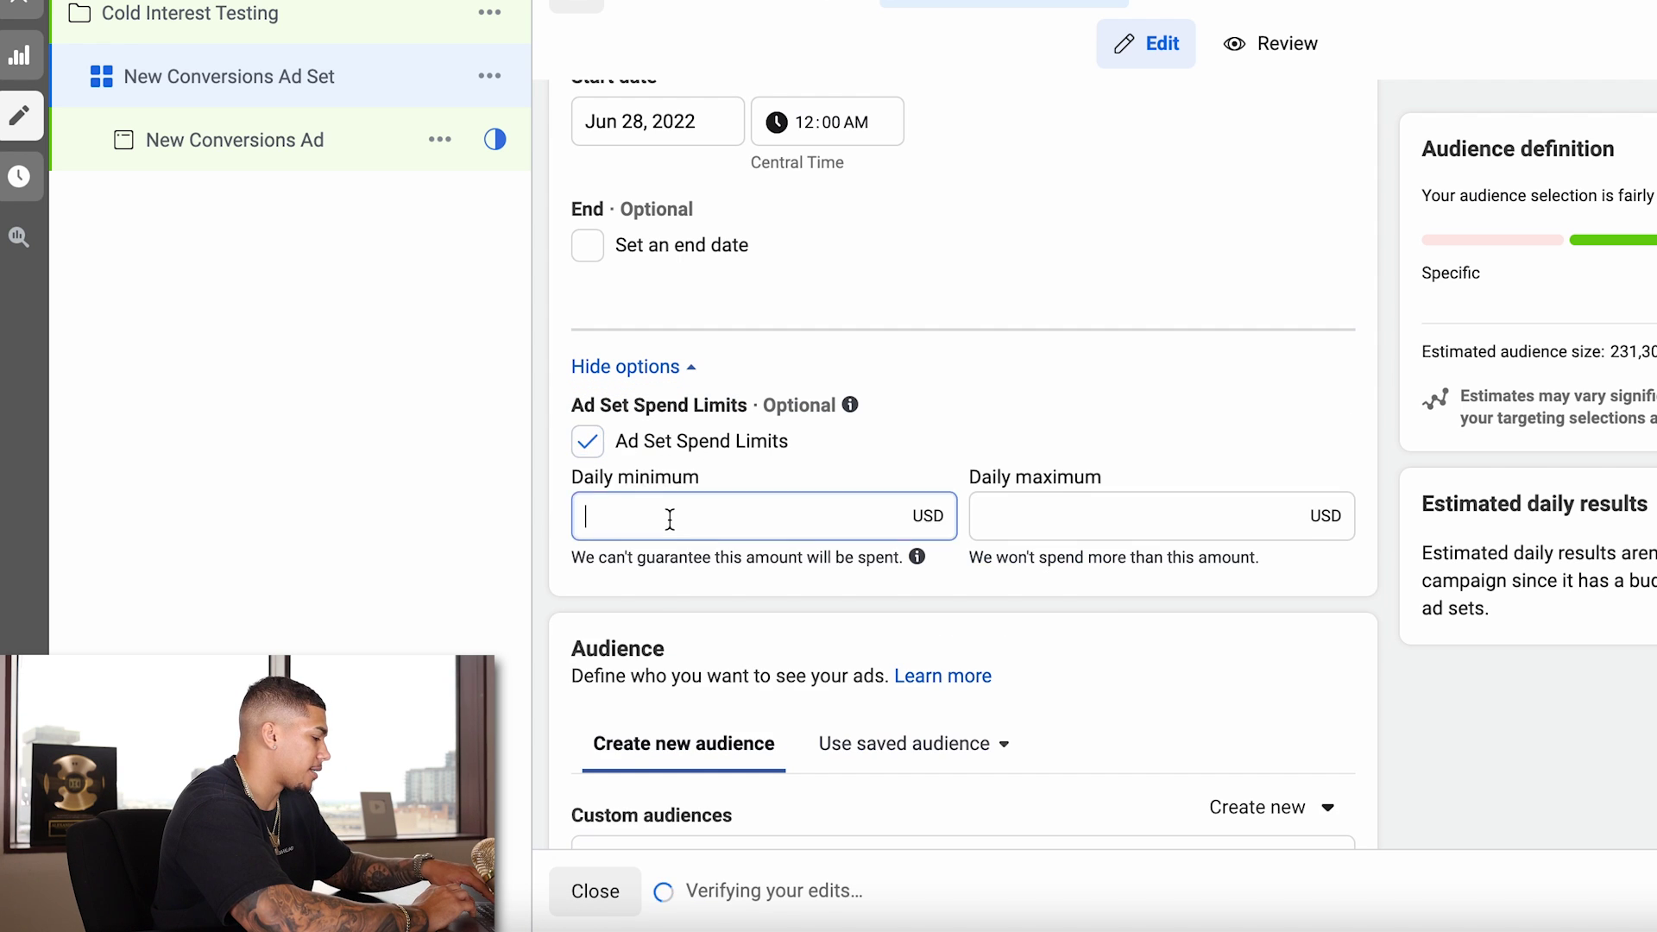
# - Add Australia, Canada and New Zealand to the ad set's United States targeting and set the minimum age to 21
pyautogui.scroll(-8, 670, 519)
pyautogui.click(1318, 343)
pyautogui.click(888, 557)
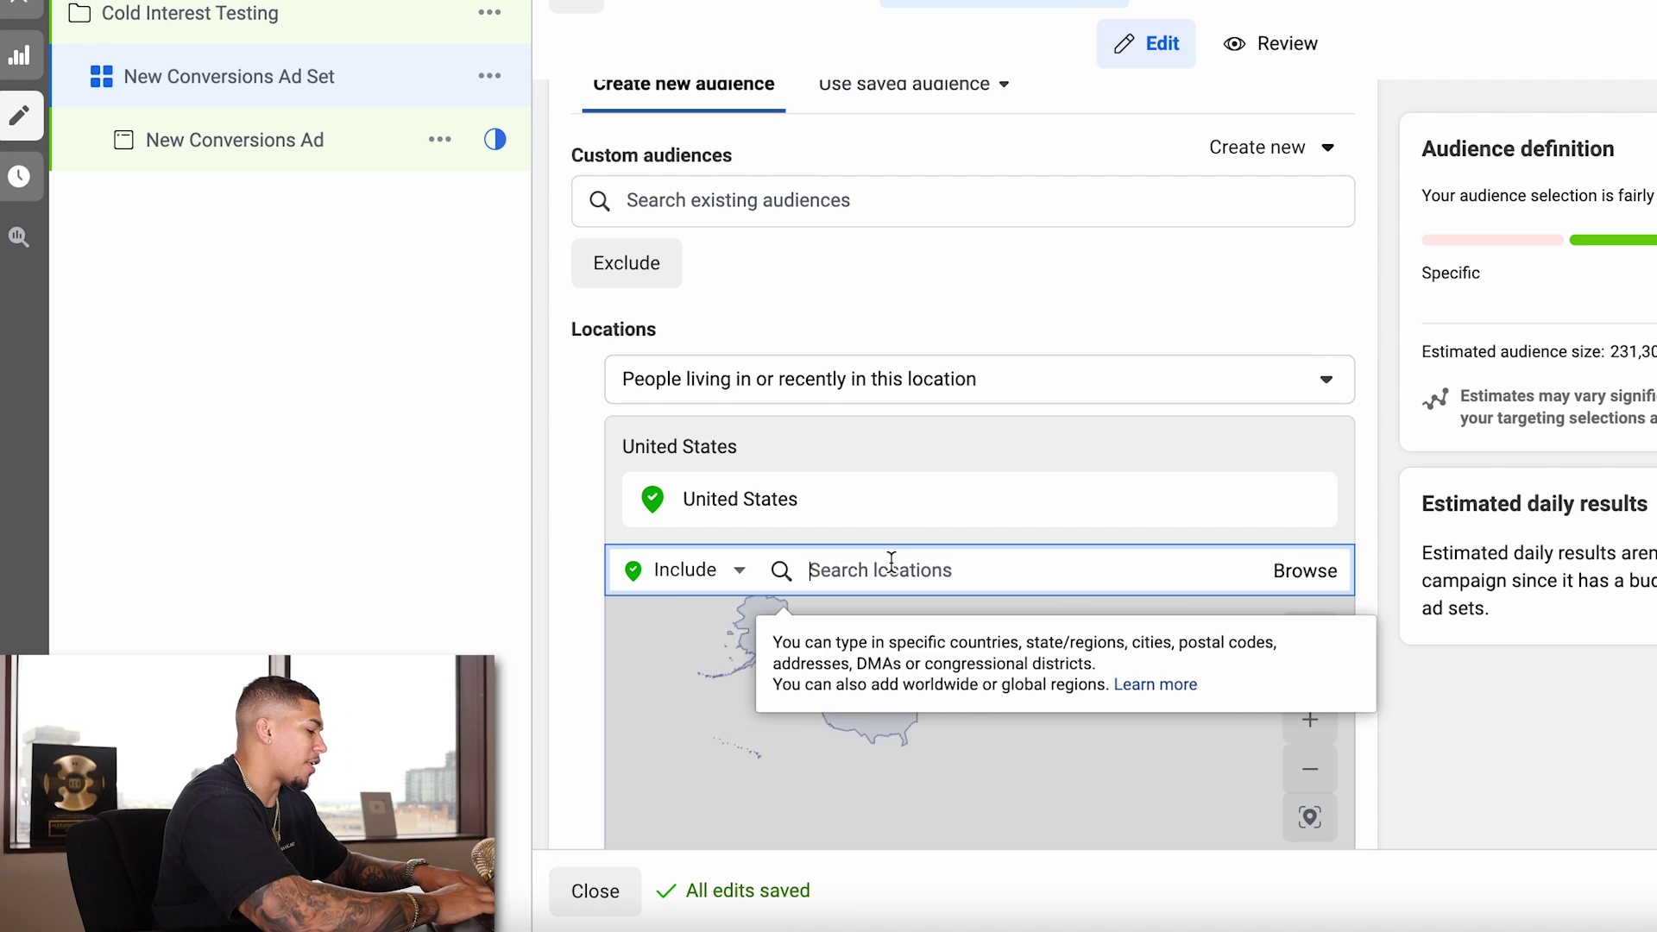
pyautogui.write('un')
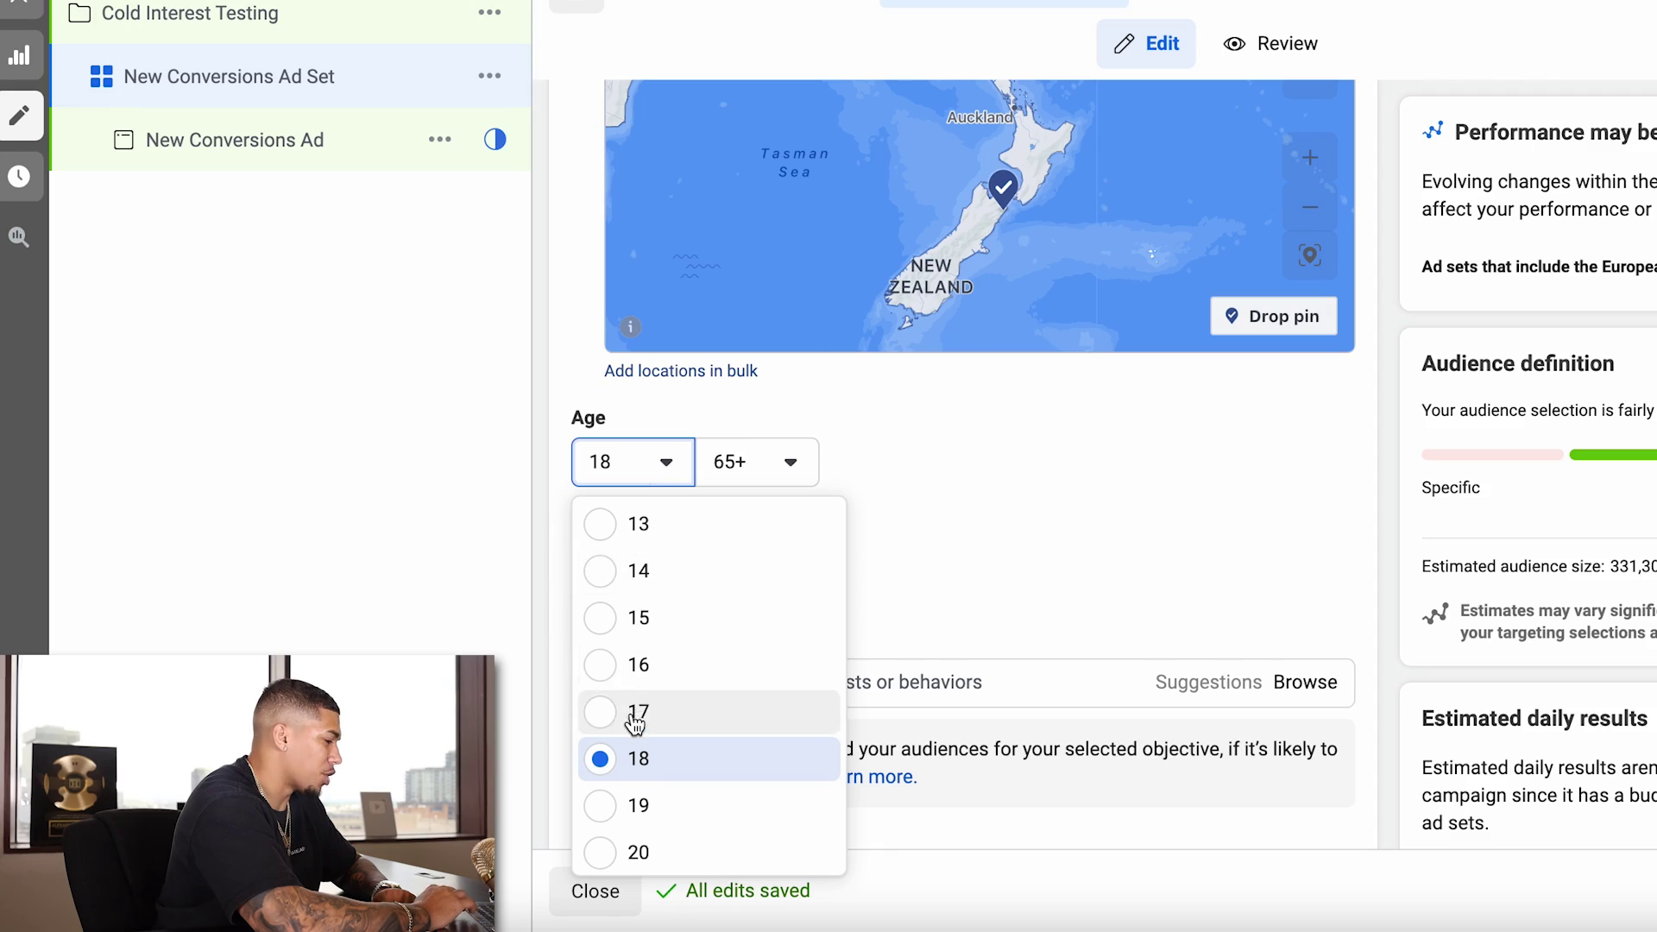
pyautogui.scroll(-1, 634, 716)
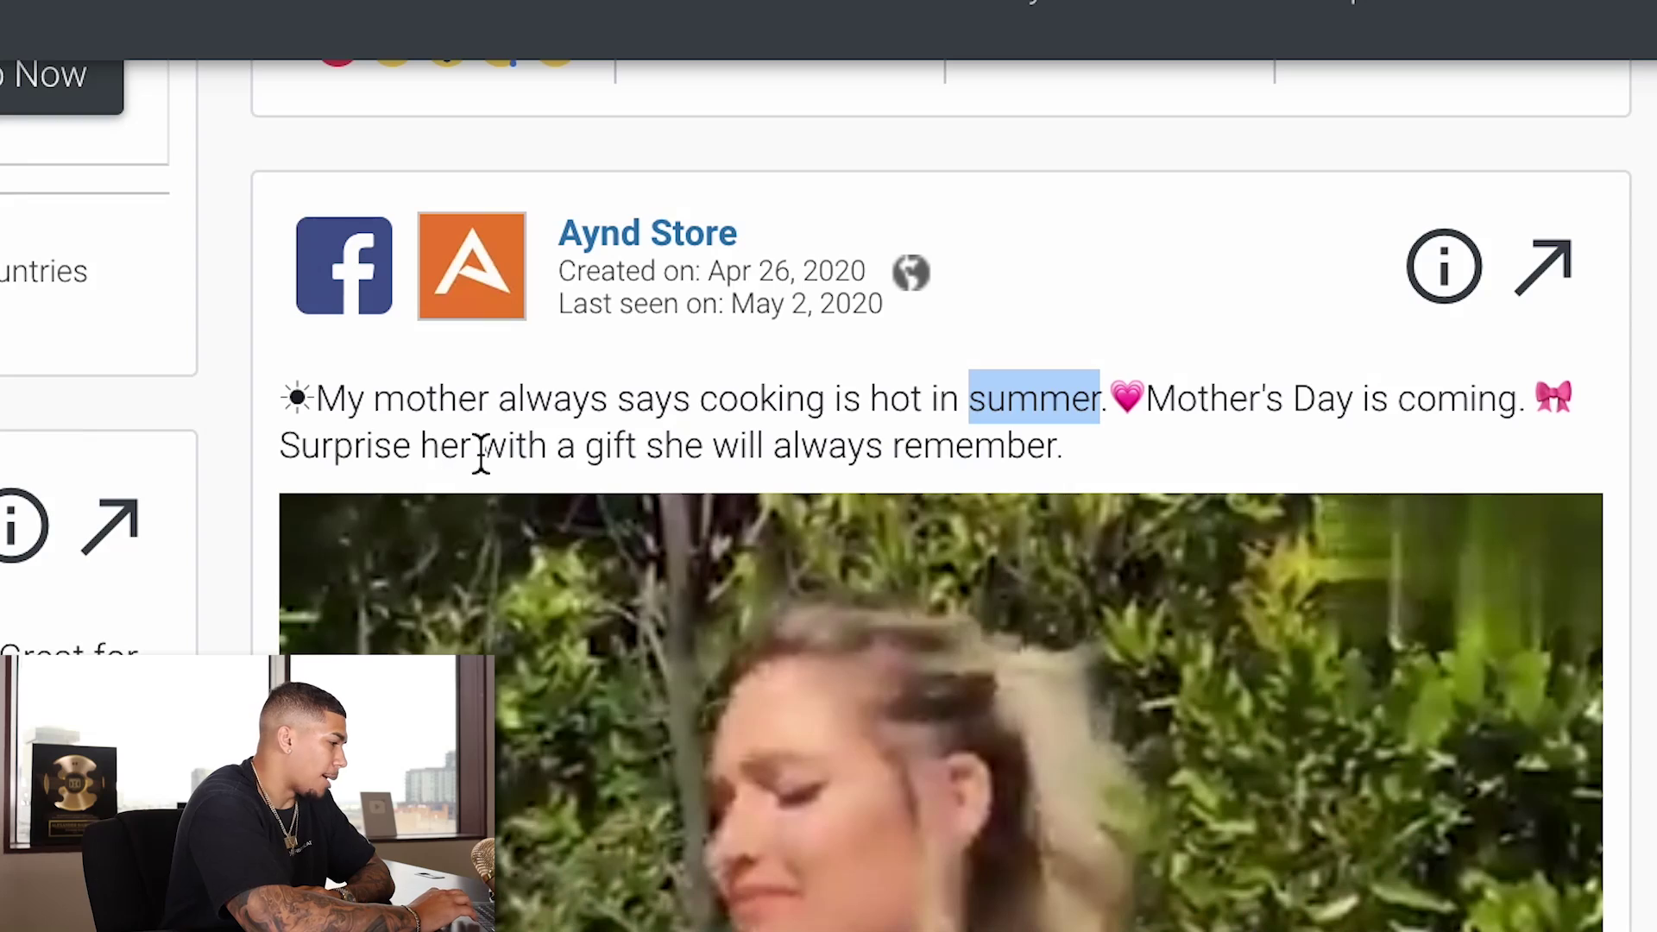
# - Examine the wording of the competitors' neck fan ads for interest ideas such as summer, gifts, hot flashes and outdoor sports
pyautogui.doubleClick(601, 447)
pyautogui.scroll(-2, 603, 462)
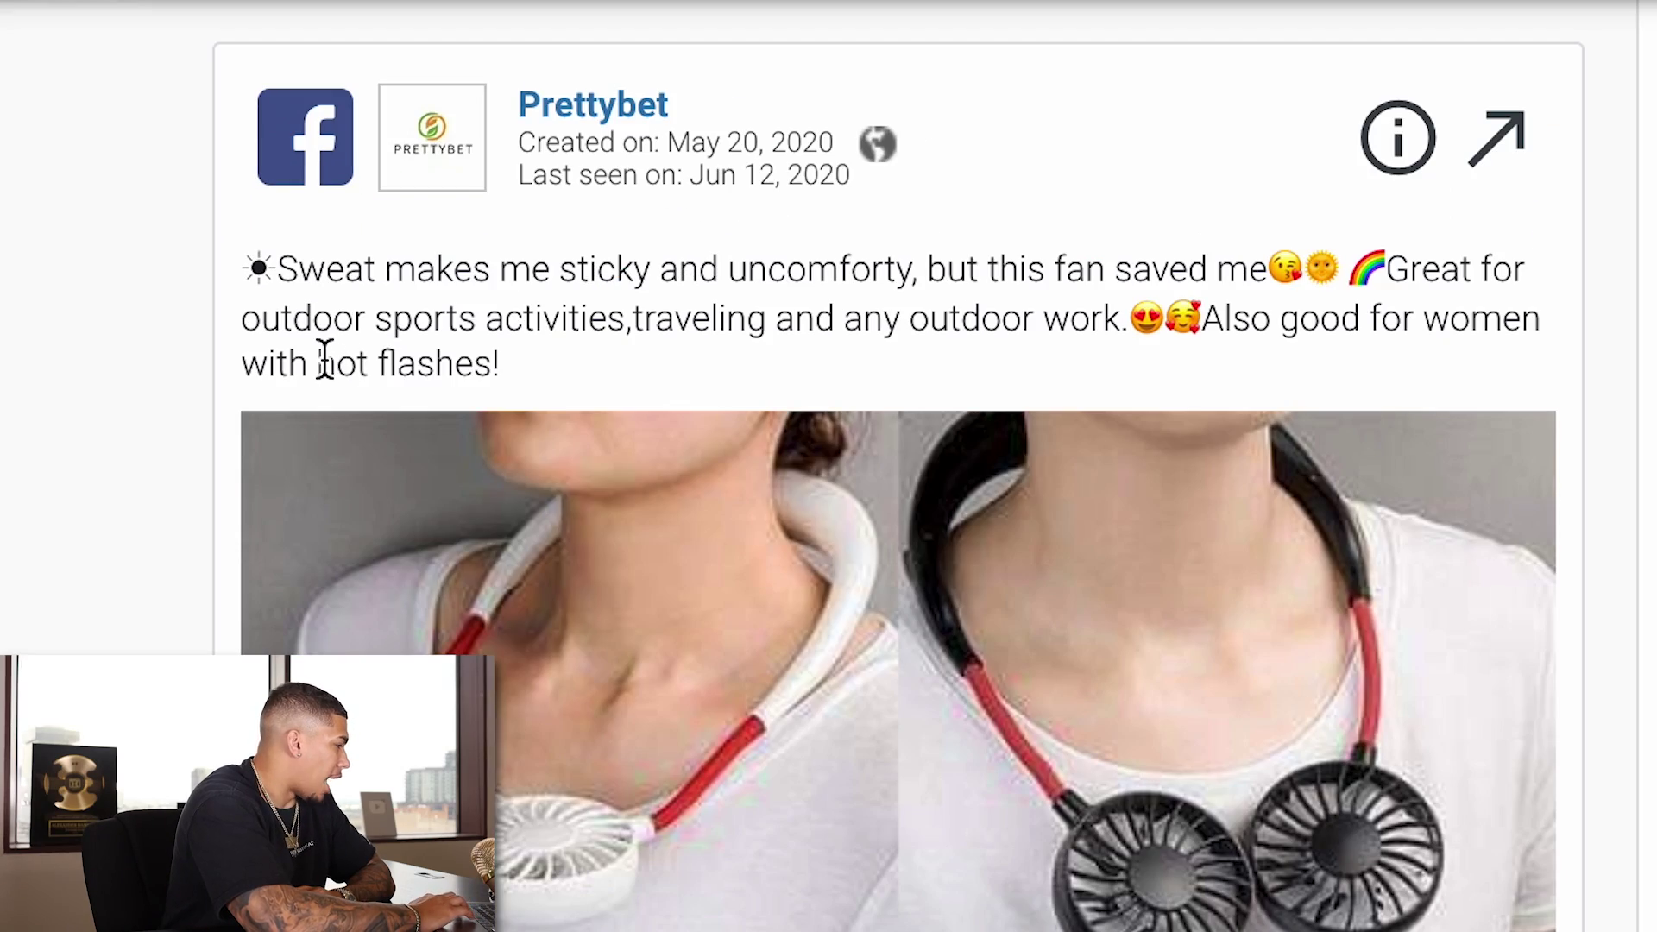
pyautogui.moveTo(321, 362); pyautogui.dragTo(472, 369)
pyautogui.moveTo(240, 328); pyautogui.dragTo(495, 326)
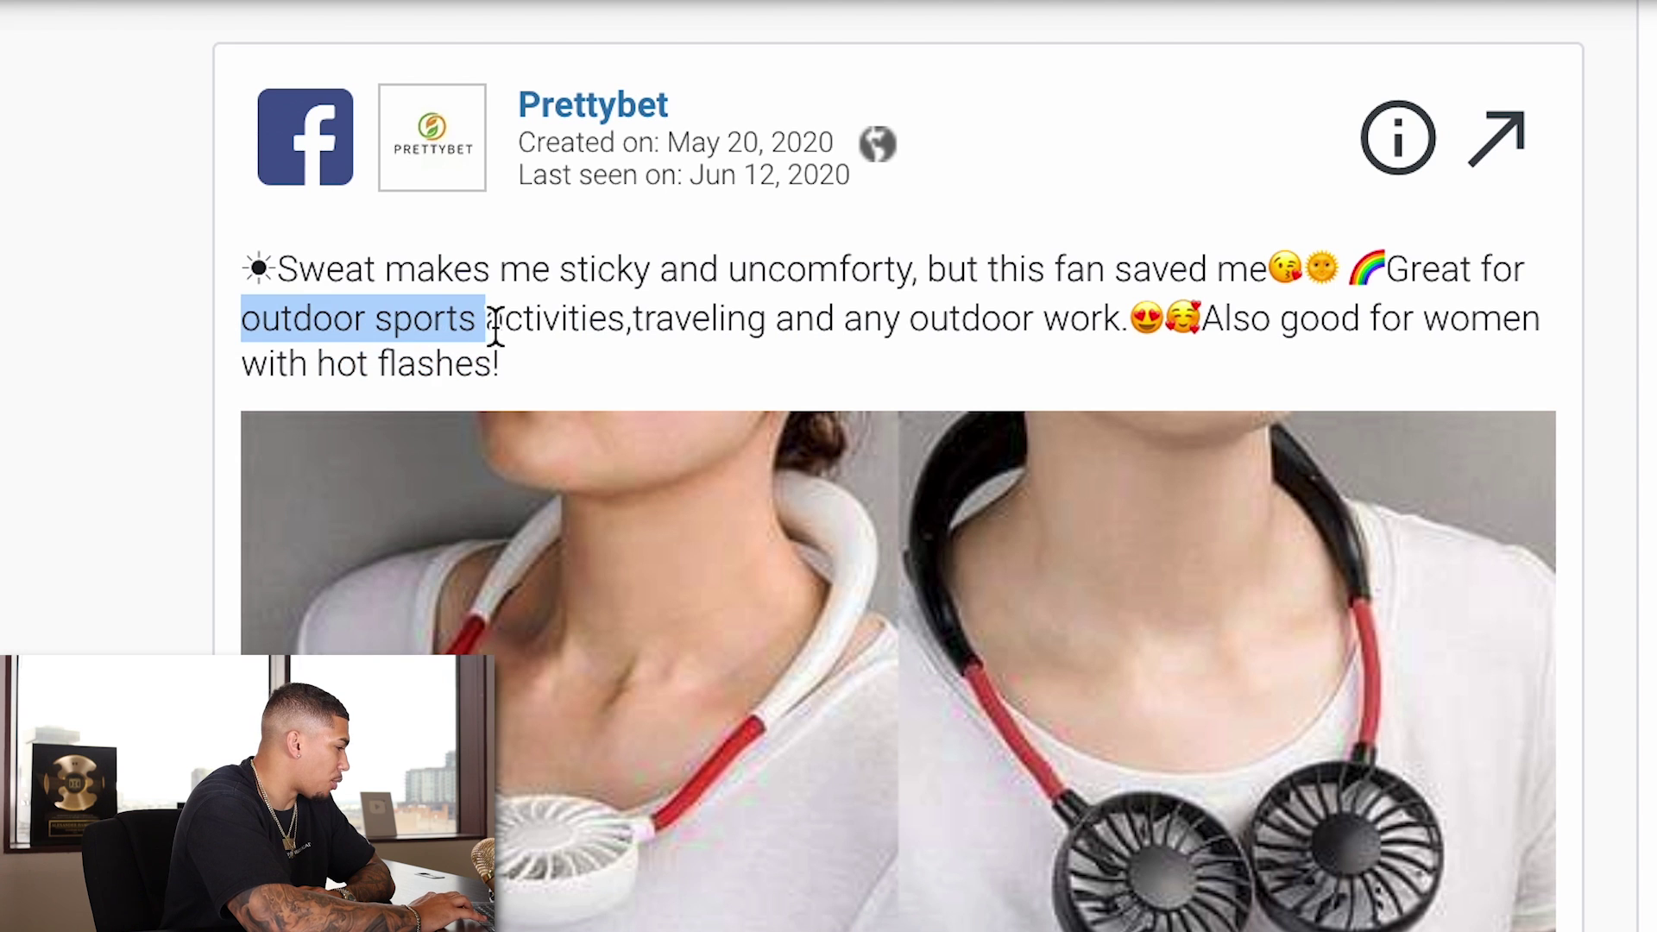
pyautogui.scroll(-3, 495, 327)
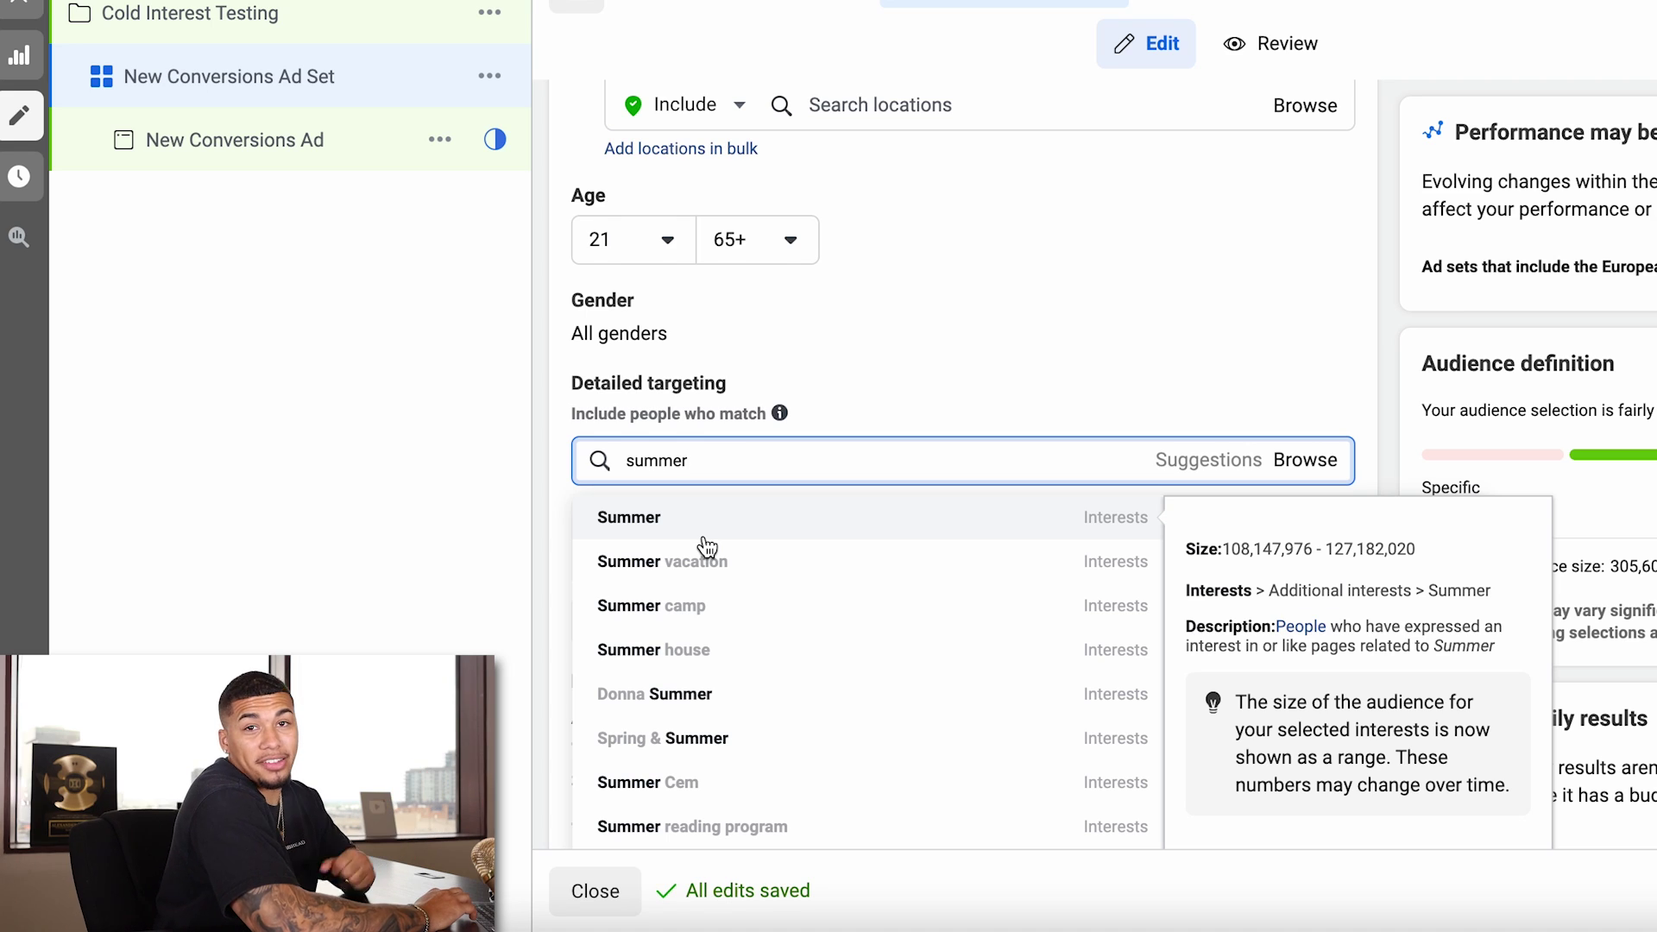
# - Add the Summer interest to the detailed targeting and check the estimated audience size
pyautogui.click(703, 535)
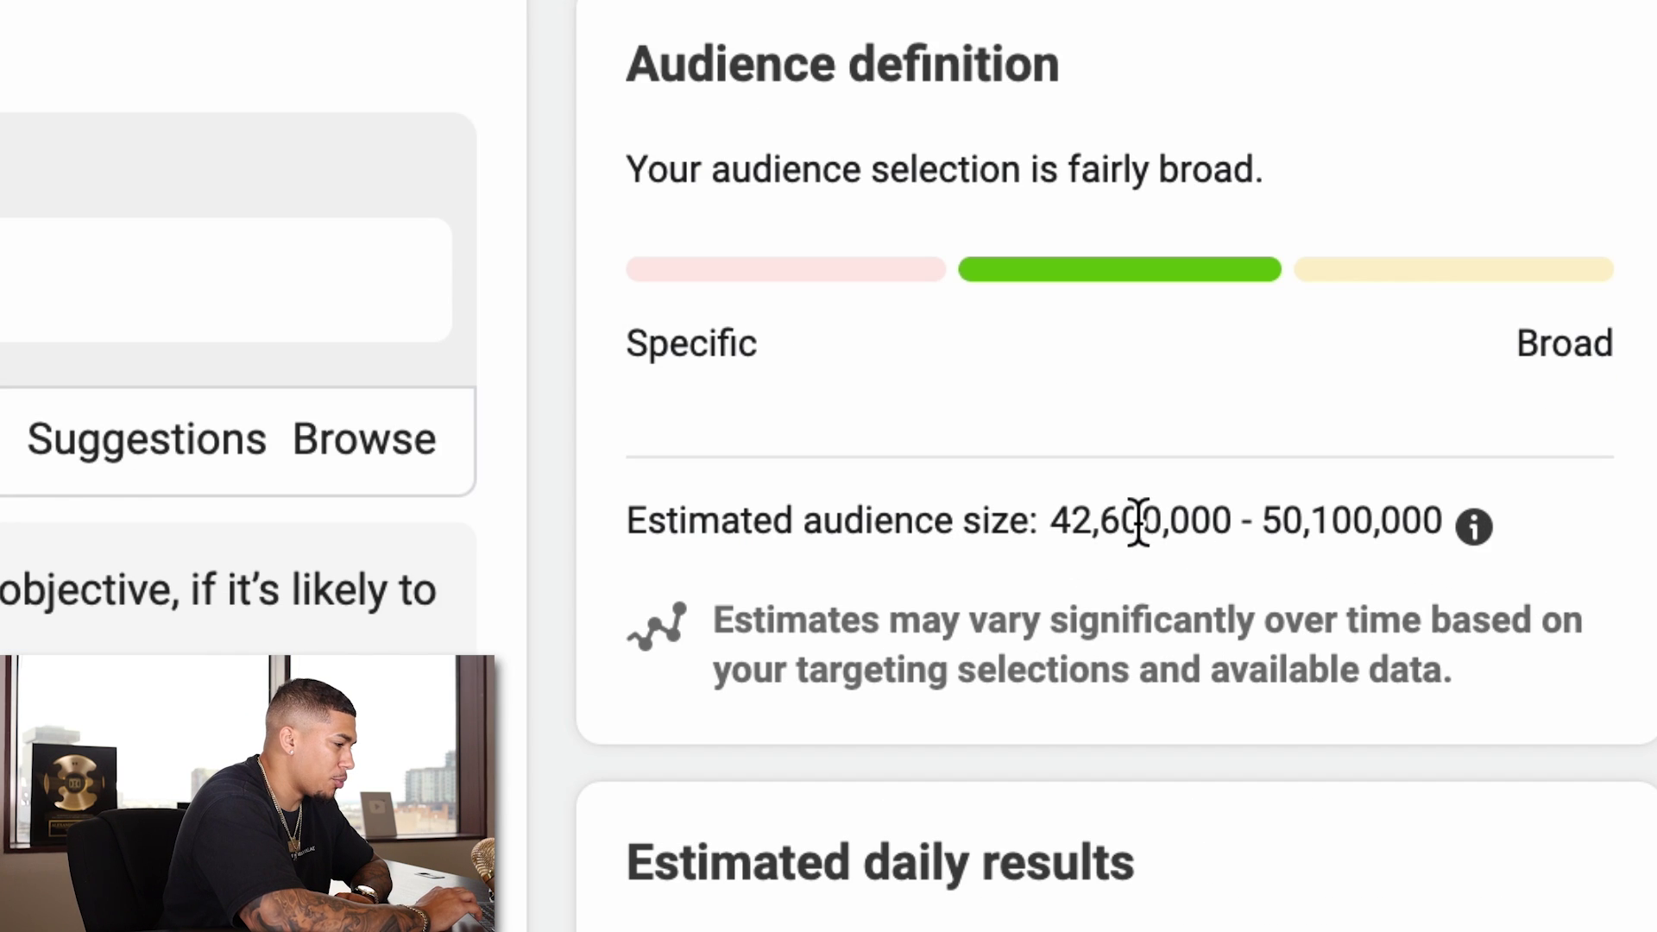
pyautogui.doubleClick(1151, 528)
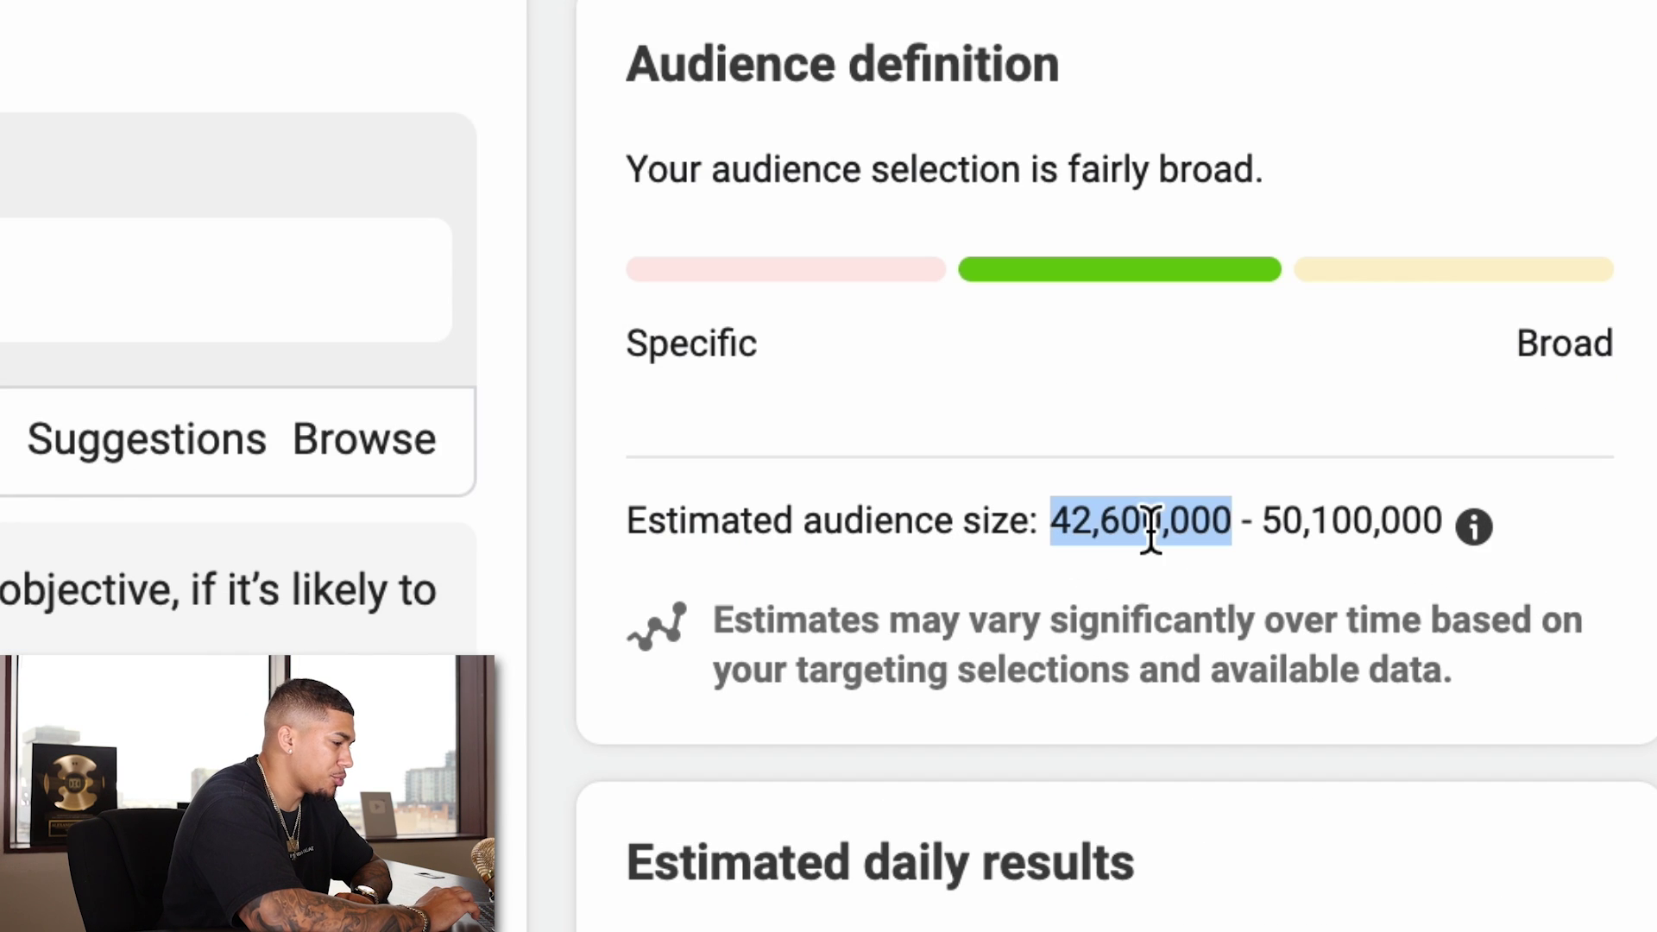
pyautogui.doubleClick(1327, 524)
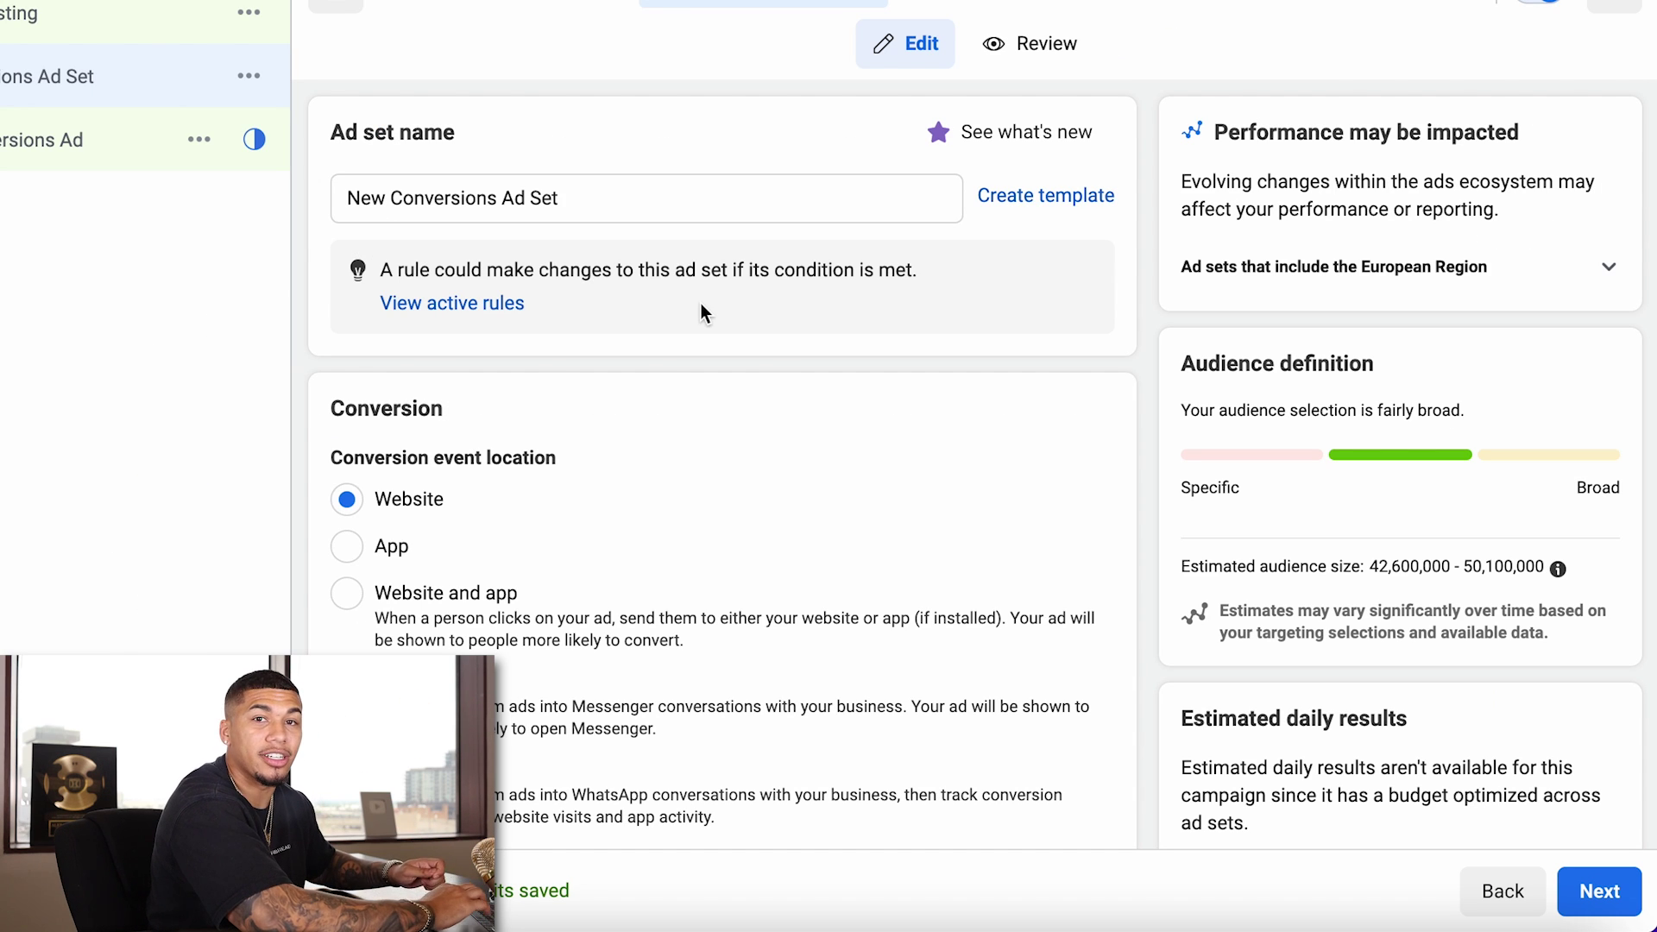
# - Name the ad set "Summer - Cold Interest" and its ad "Winning Advertisement"
pyautogui.scroll(-3, 595, 214)
pyautogui.scroll(3, 548, 170)
pyautogui.click(533, 196)
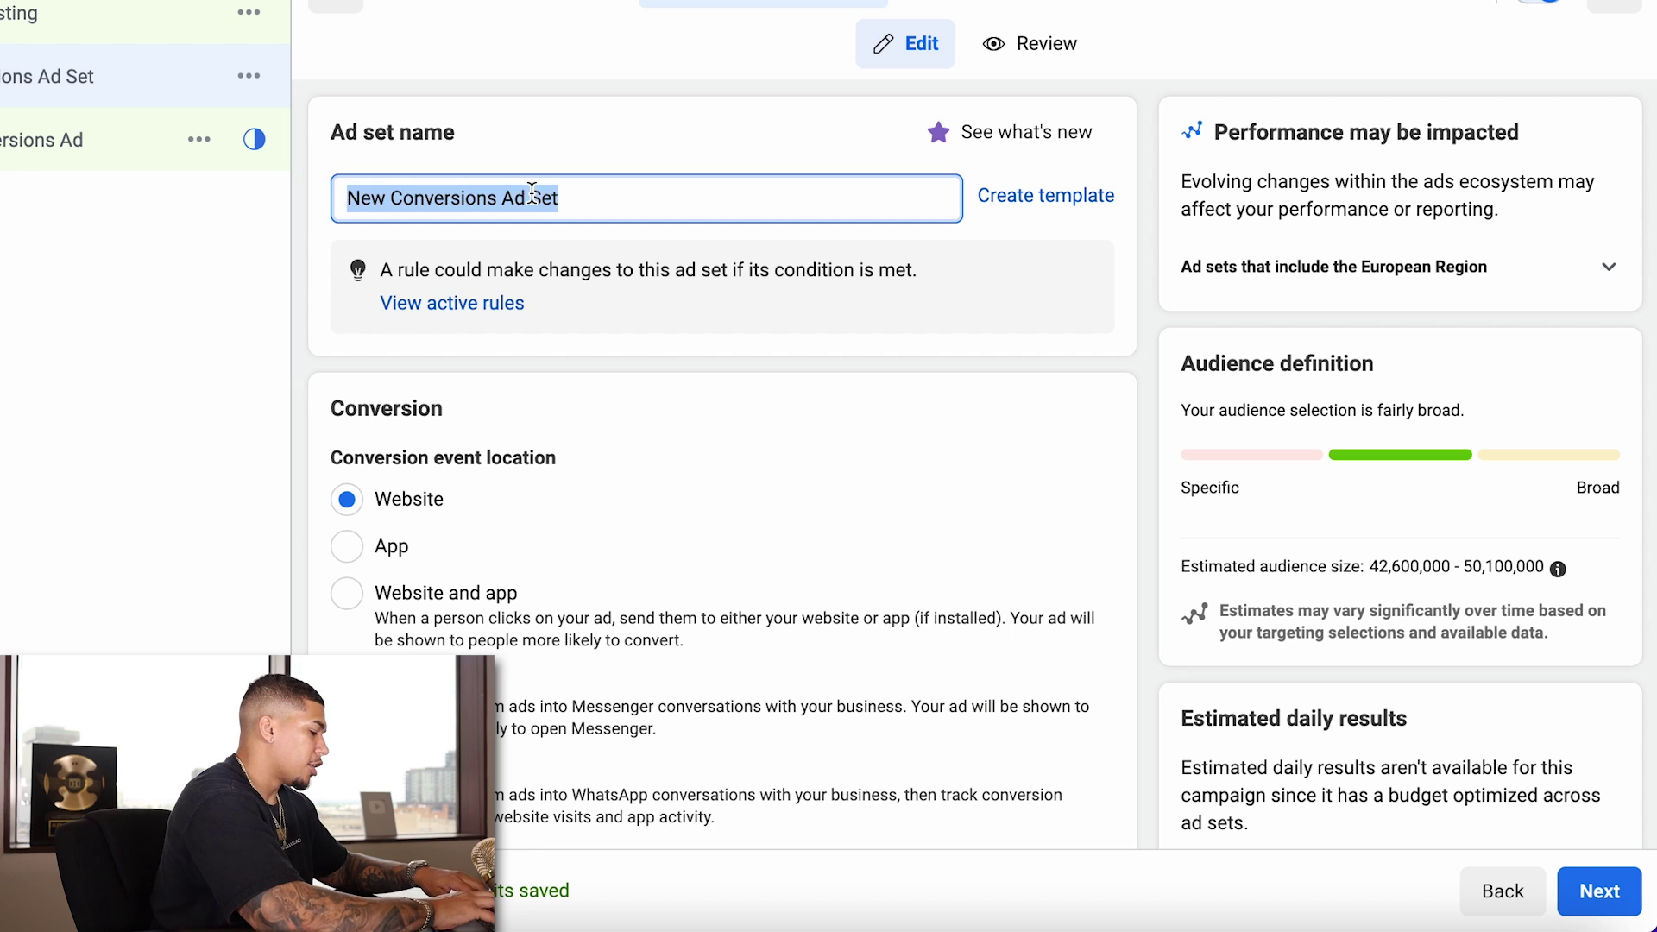
pyautogui.write('Su')
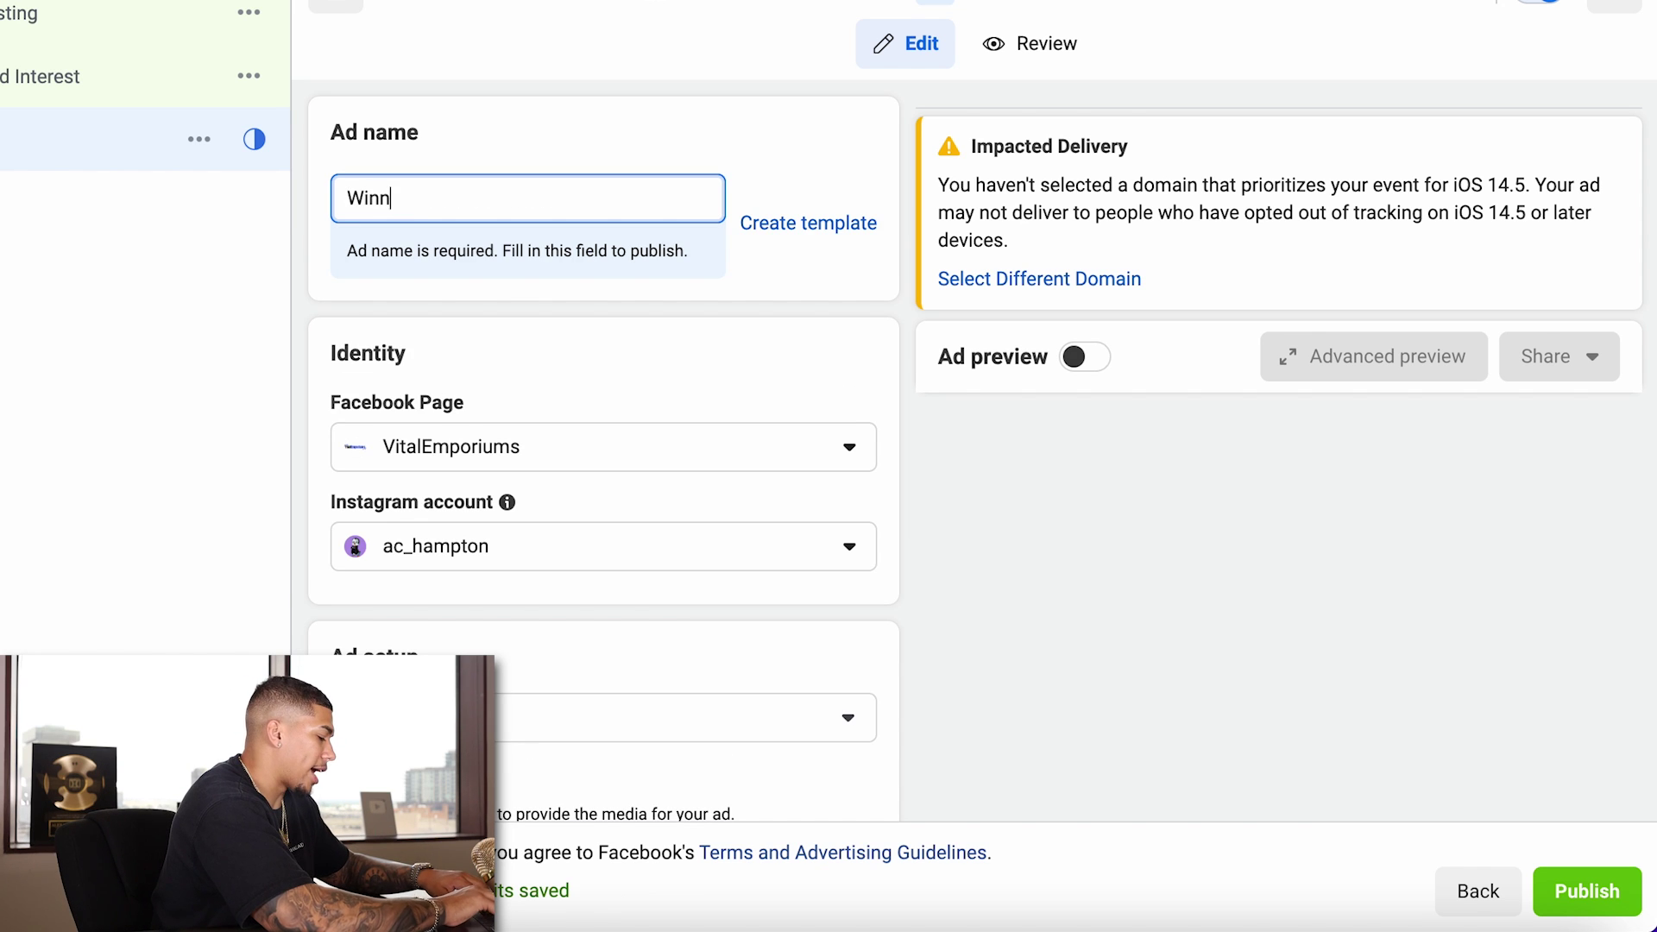
pyautogui.scroll(-8, 669, 363)
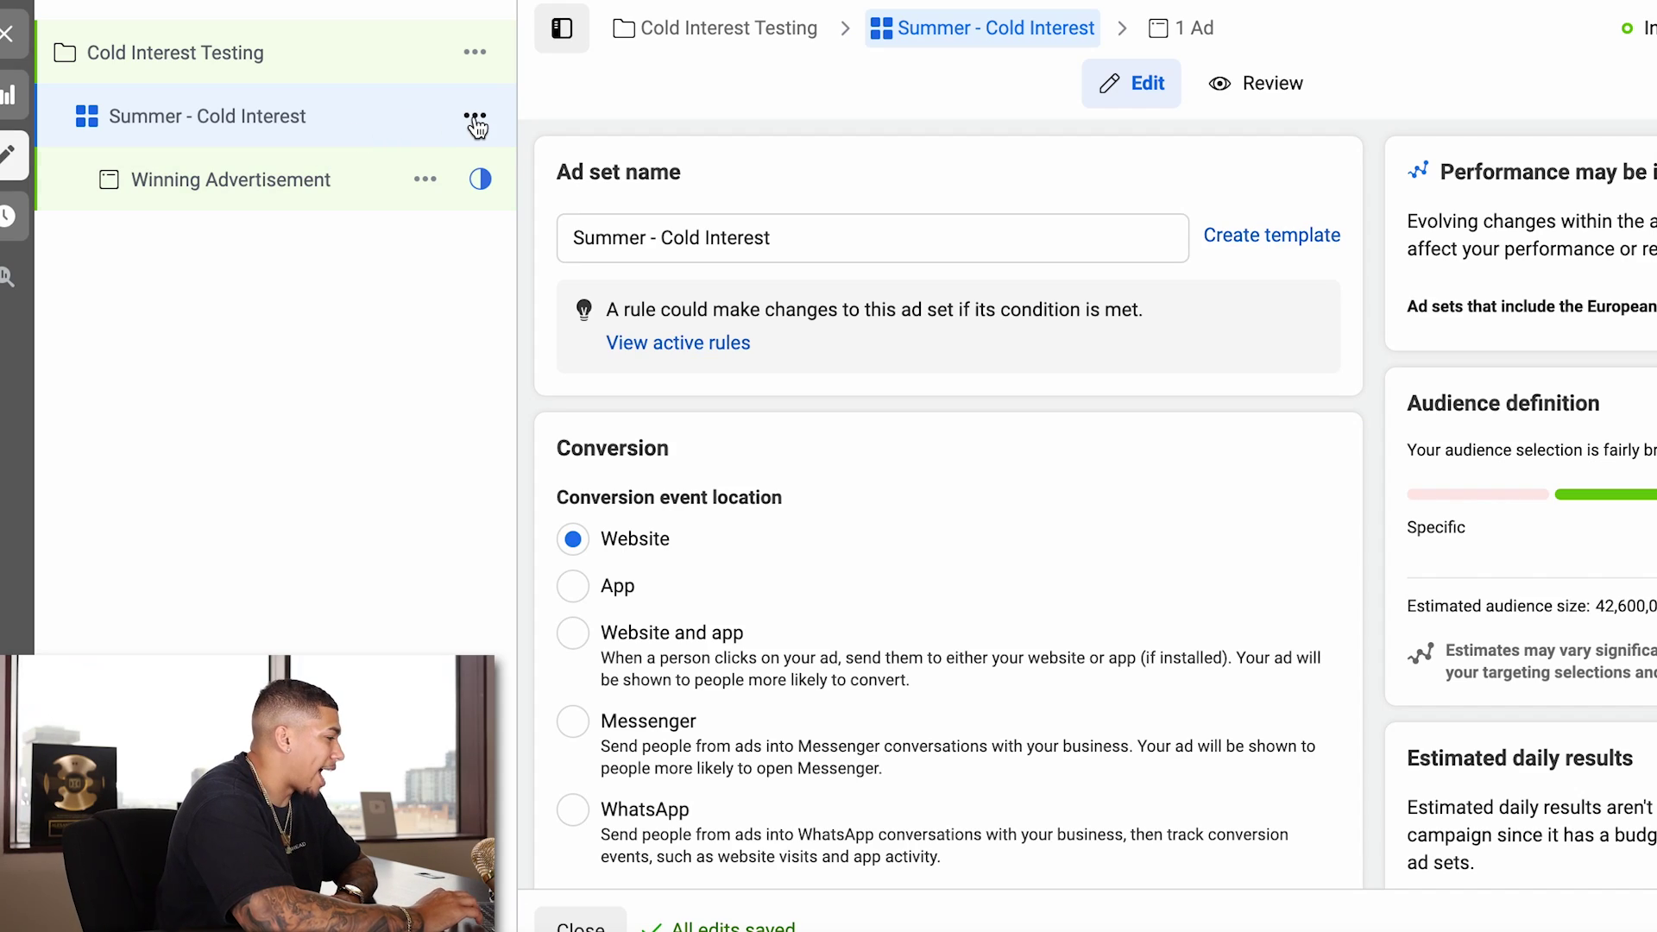
# - Duplicate the Summer - Cold Interest ad set with 9 copies
pyautogui.click(475, 125)
pyautogui.click(499, 253)
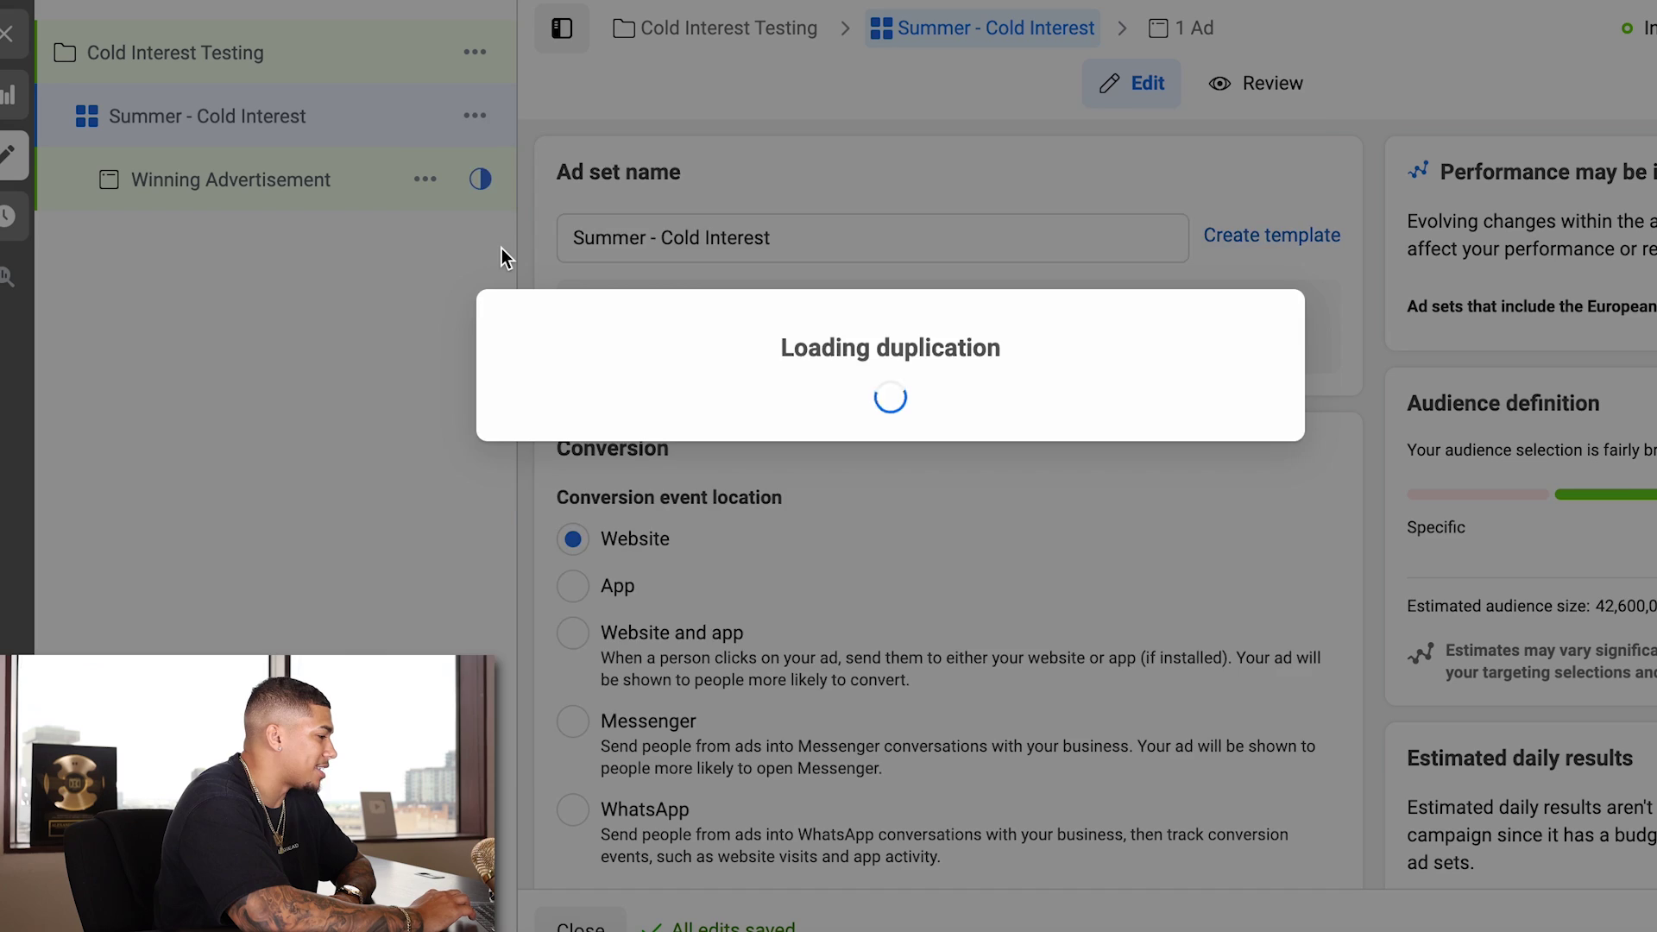
pyautogui.write('9')
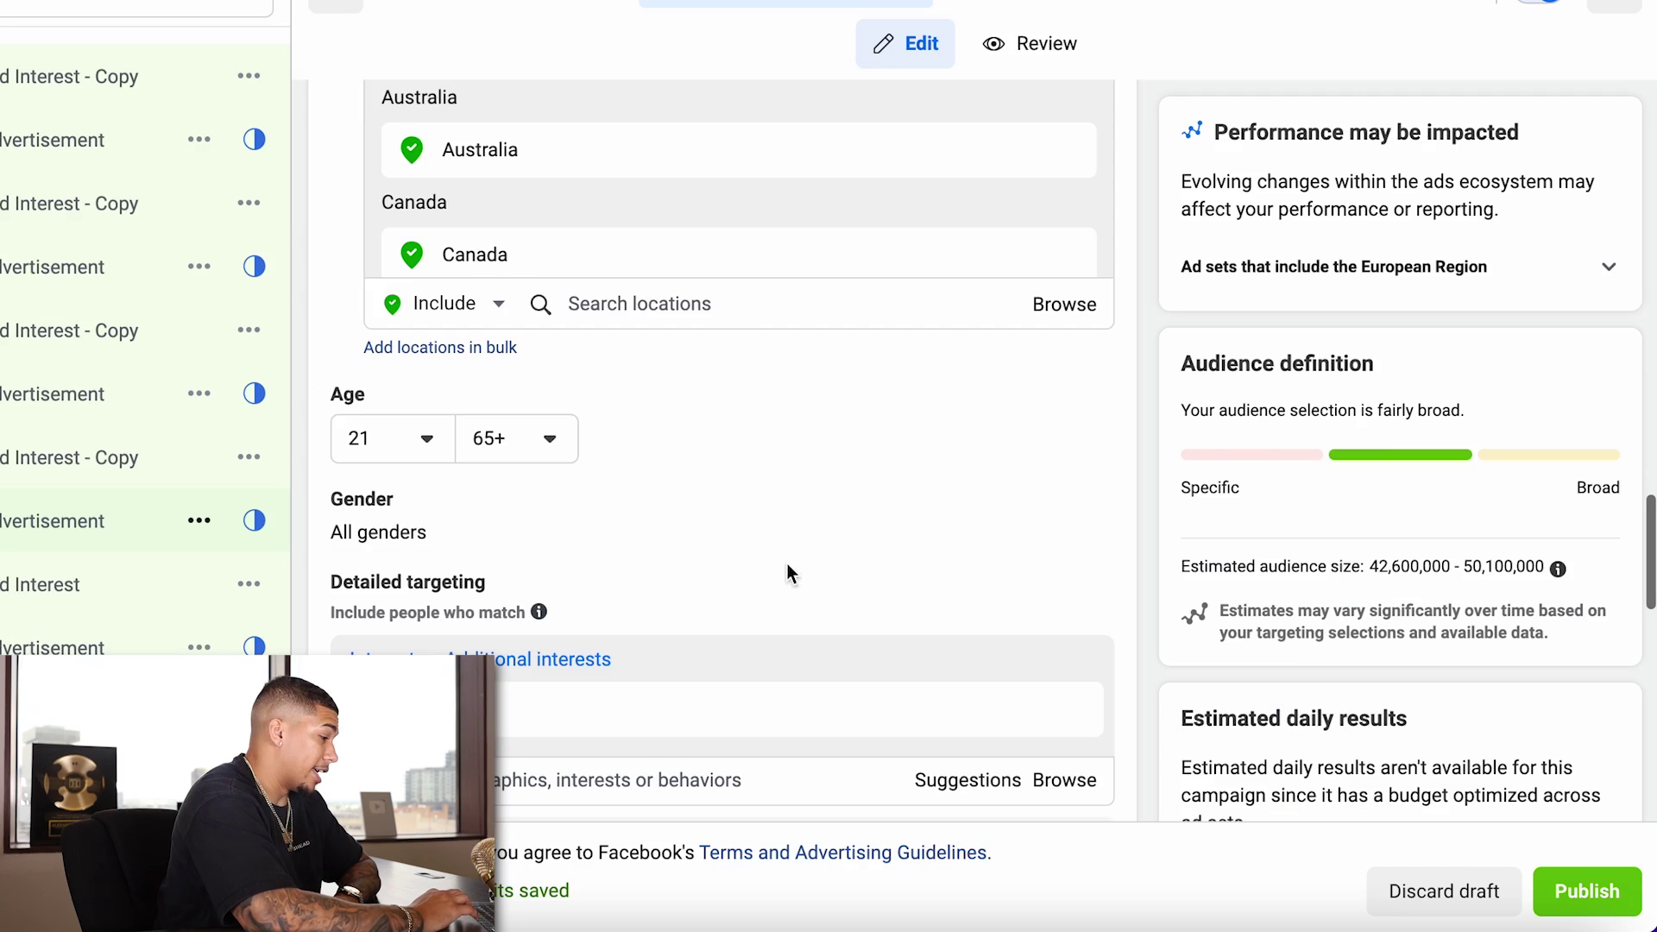
# - Replace the Summer interest with the suggested Beaches interest in one of the duplicated ad sets
pyautogui.scroll(-3, 788, 573)
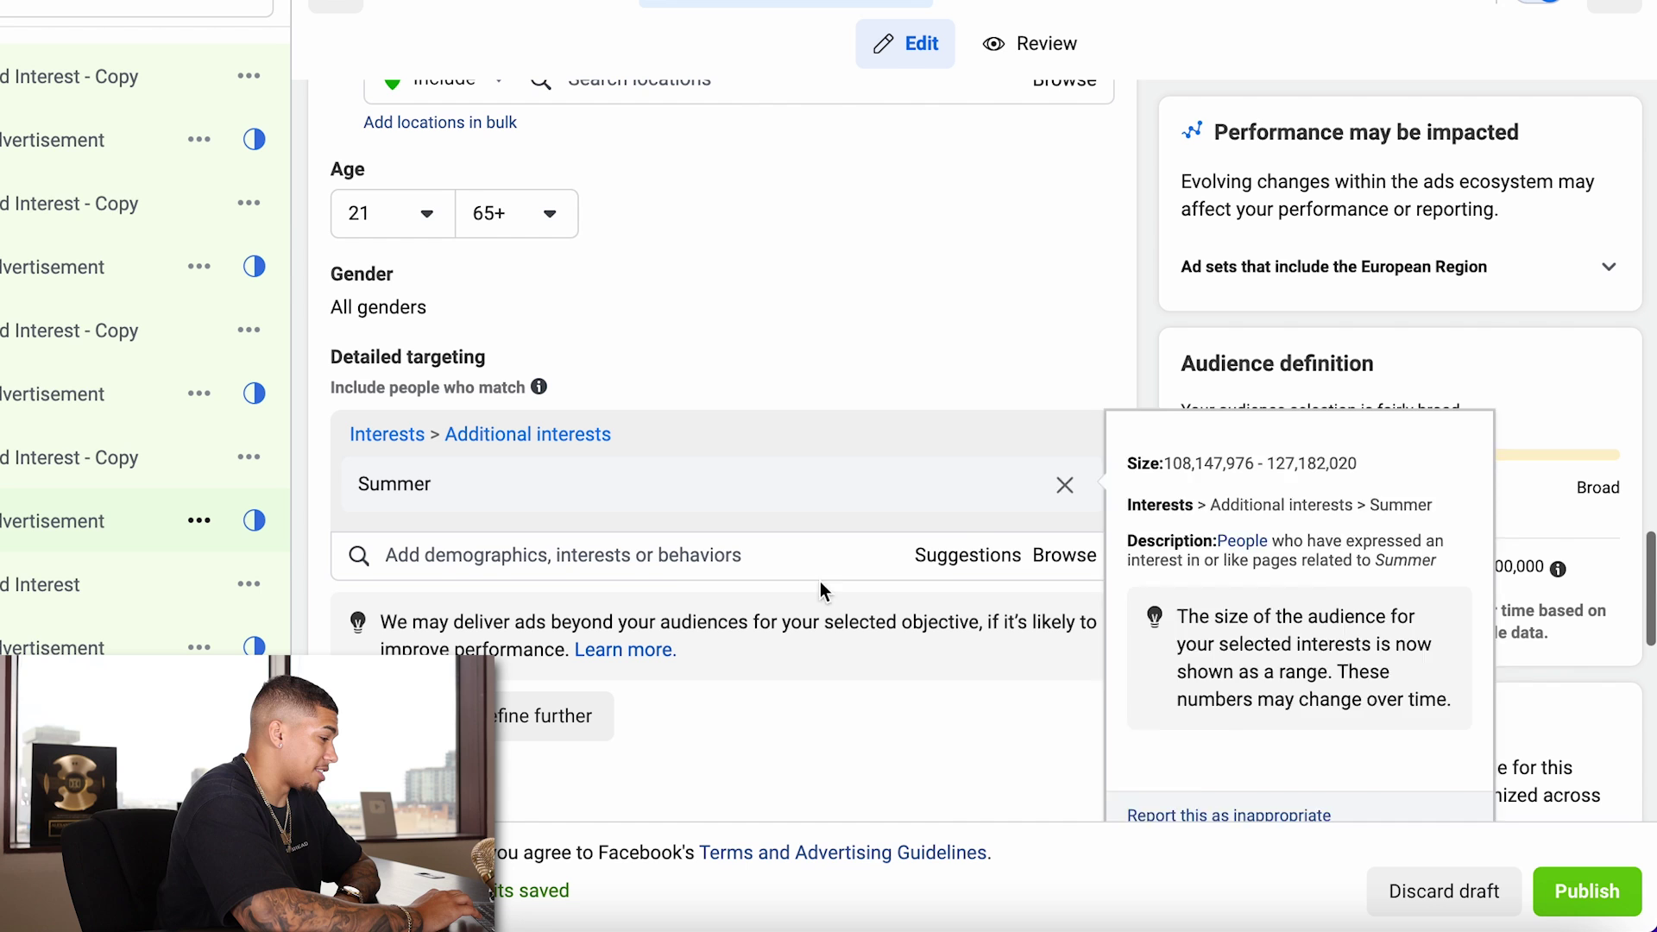
pyautogui.click(971, 557)
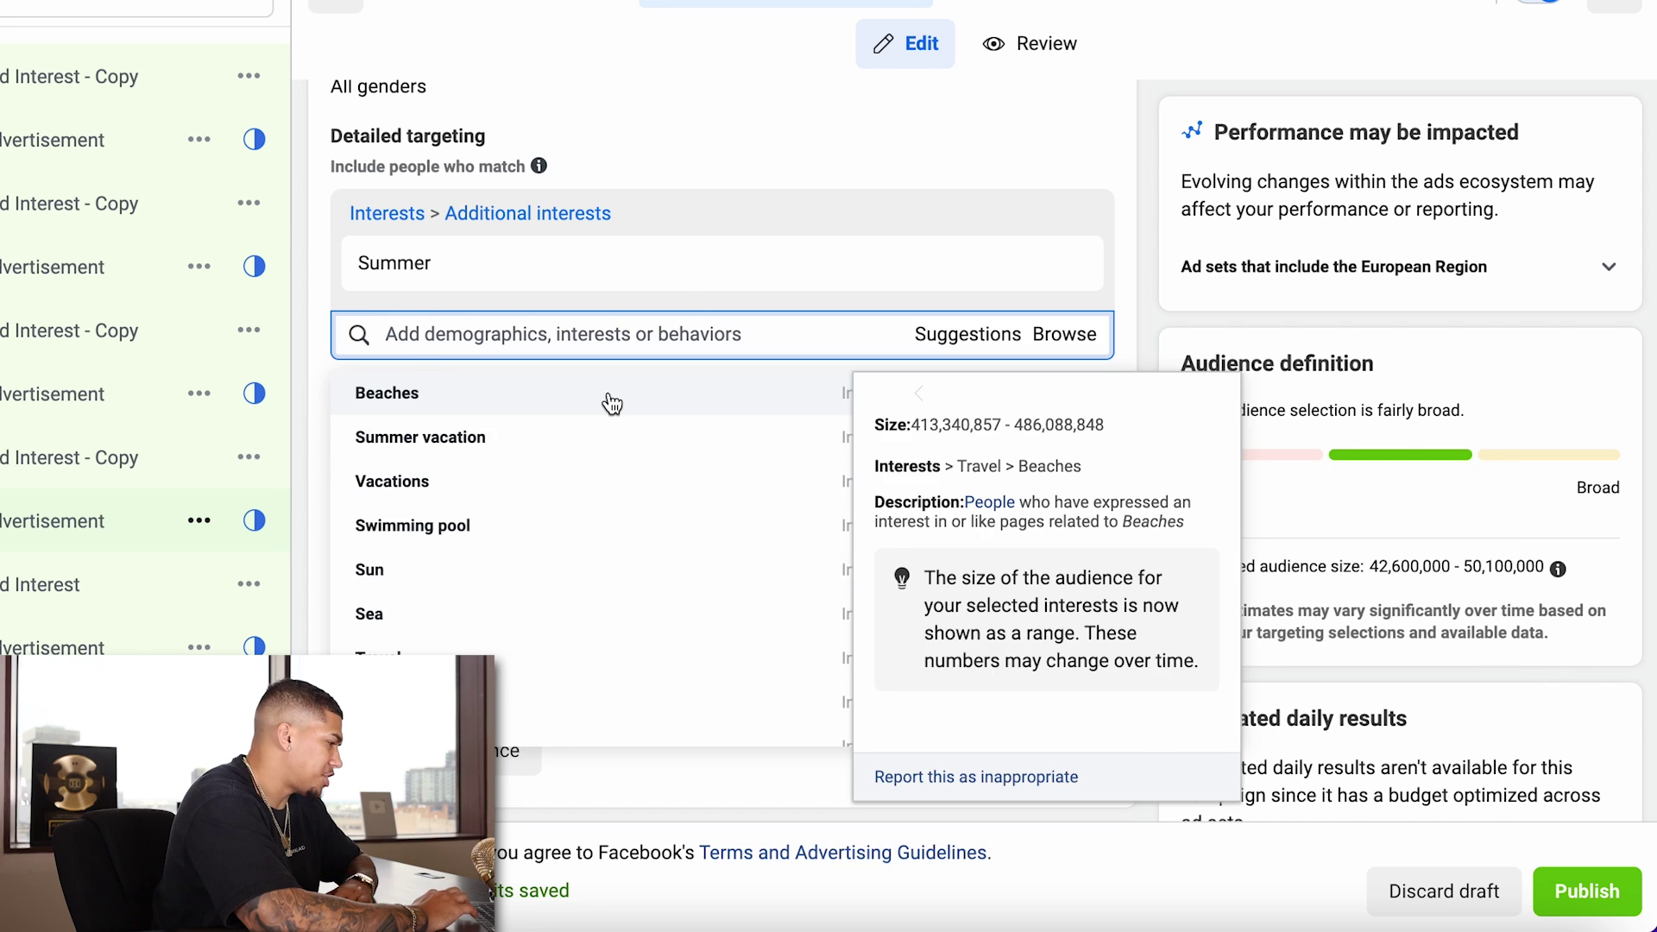
pyautogui.click(610, 393)
pyautogui.click(1068, 266)
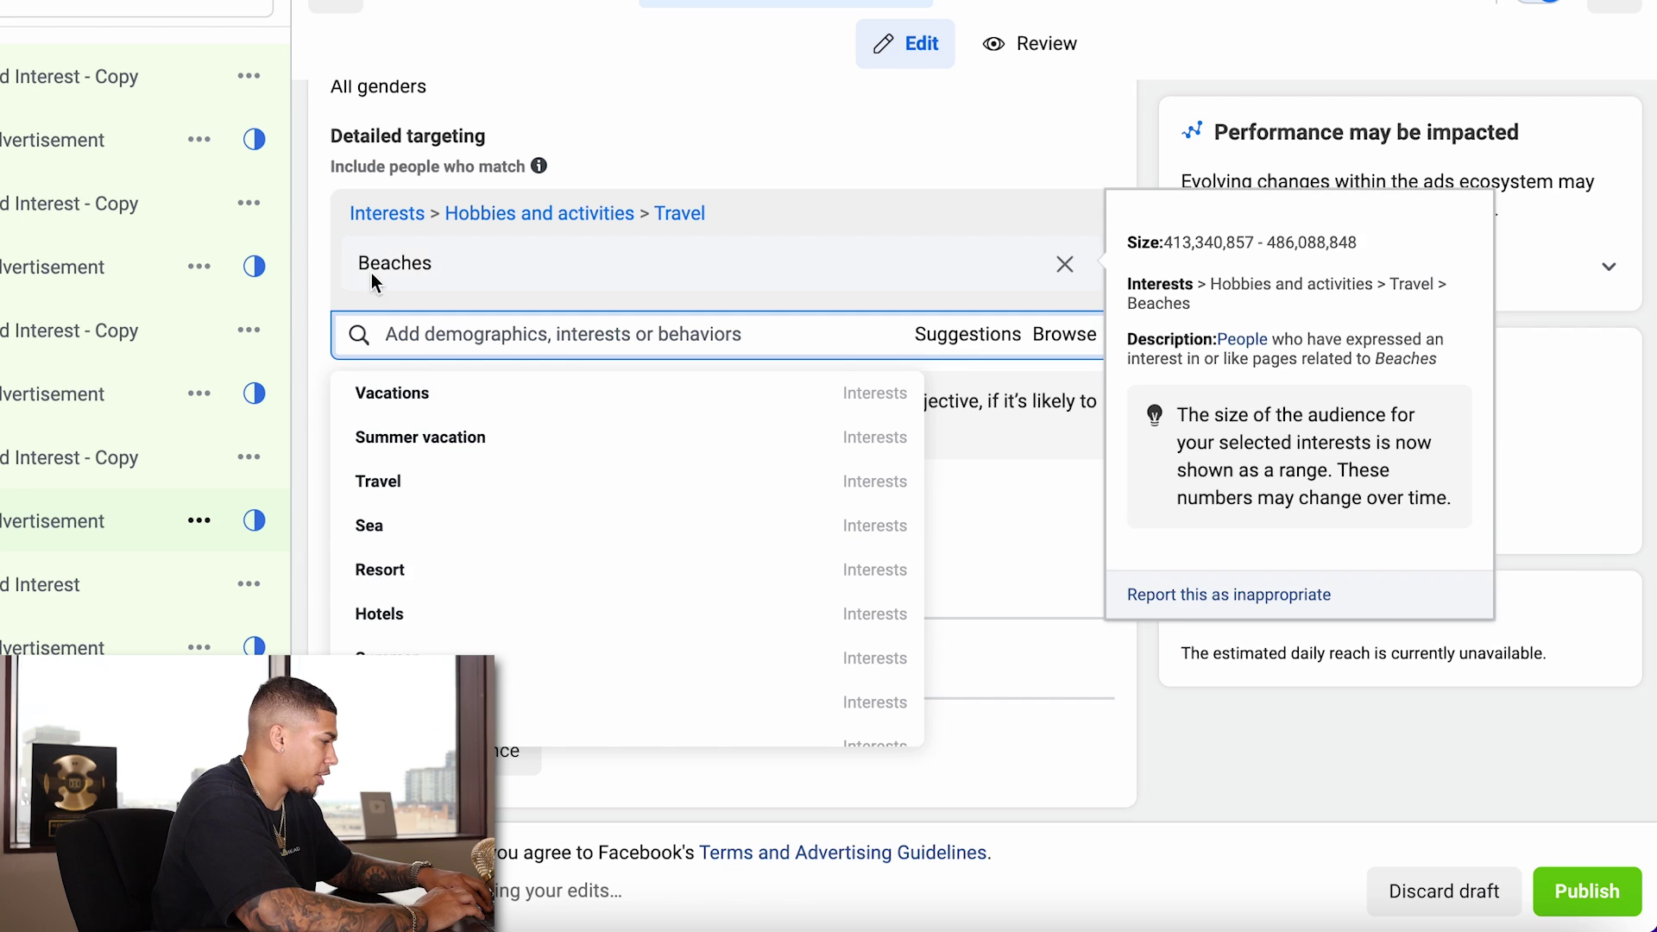
pyautogui.doubleClick(423, 262)
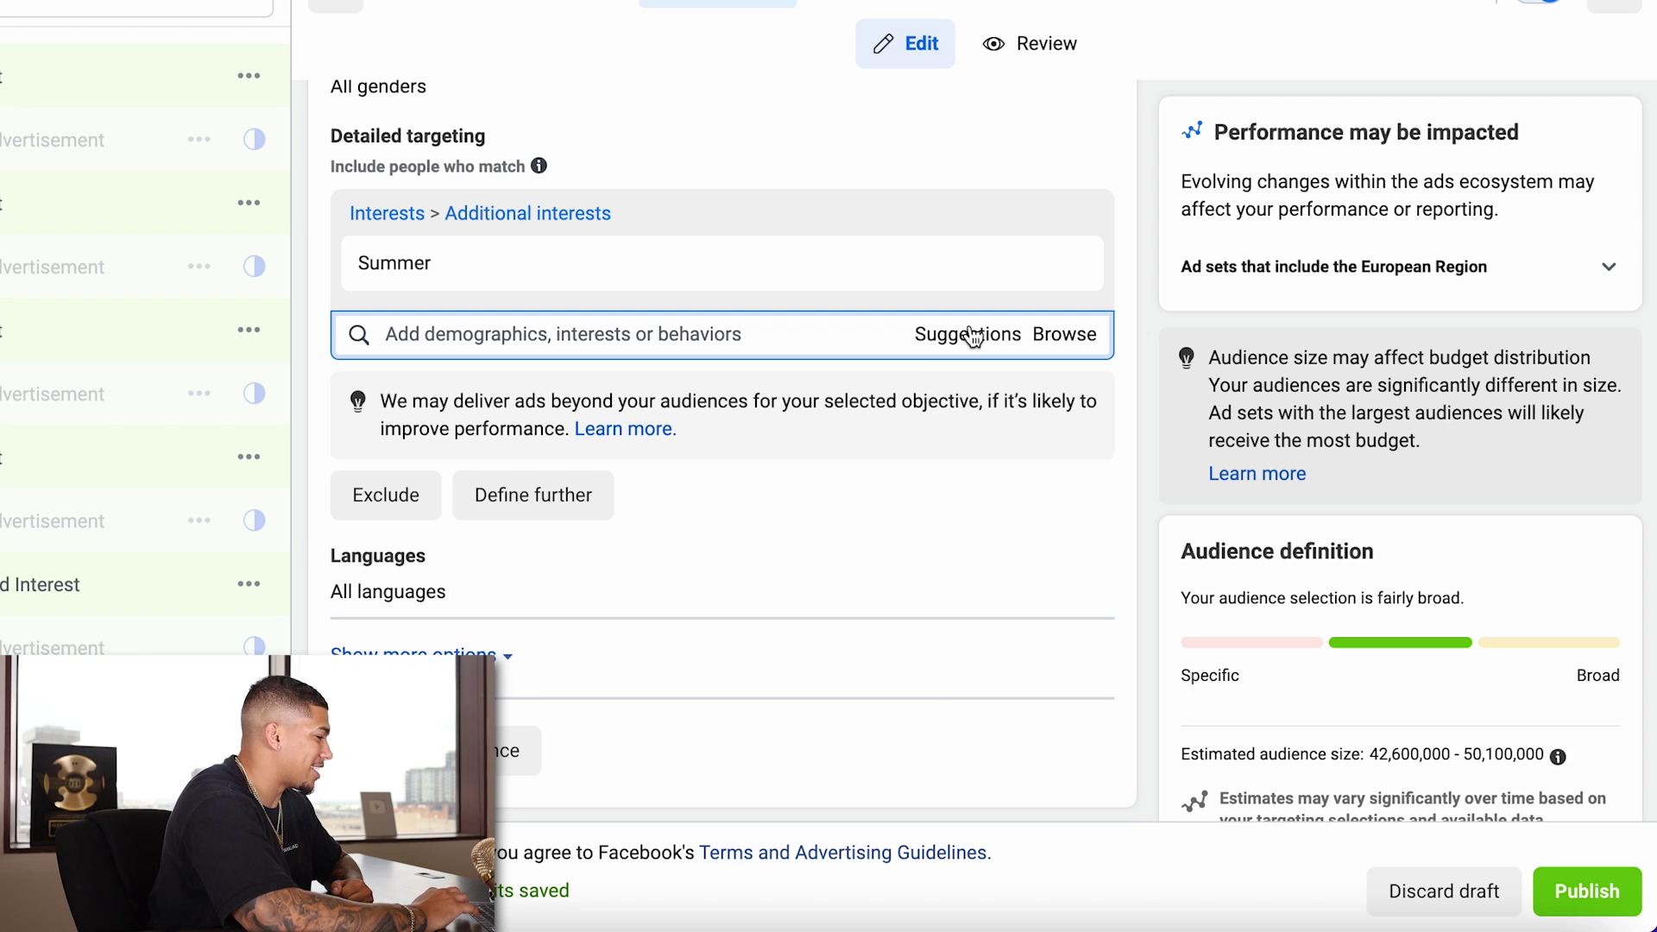
# - Replace the Summer interest with Summer vacation in one ad set copy and with Swimming pool in another
pyautogui.click(972, 335)
pyautogui.click(405, 437)
pyautogui.click(1064, 263)
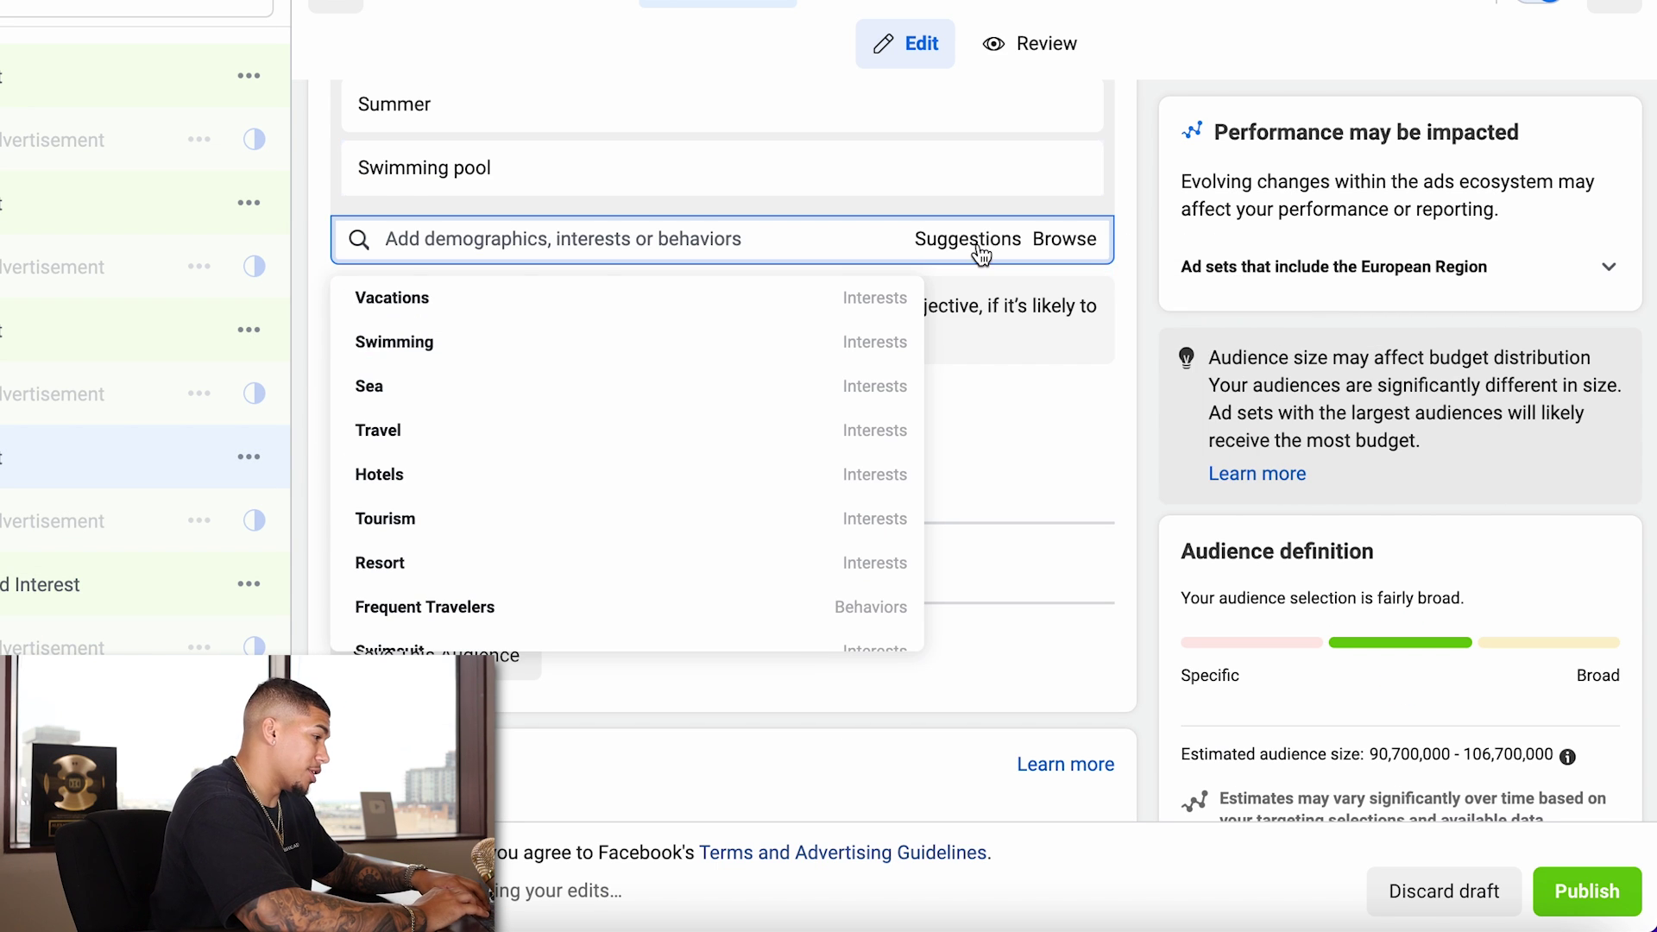
pyautogui.click(1064, 107)
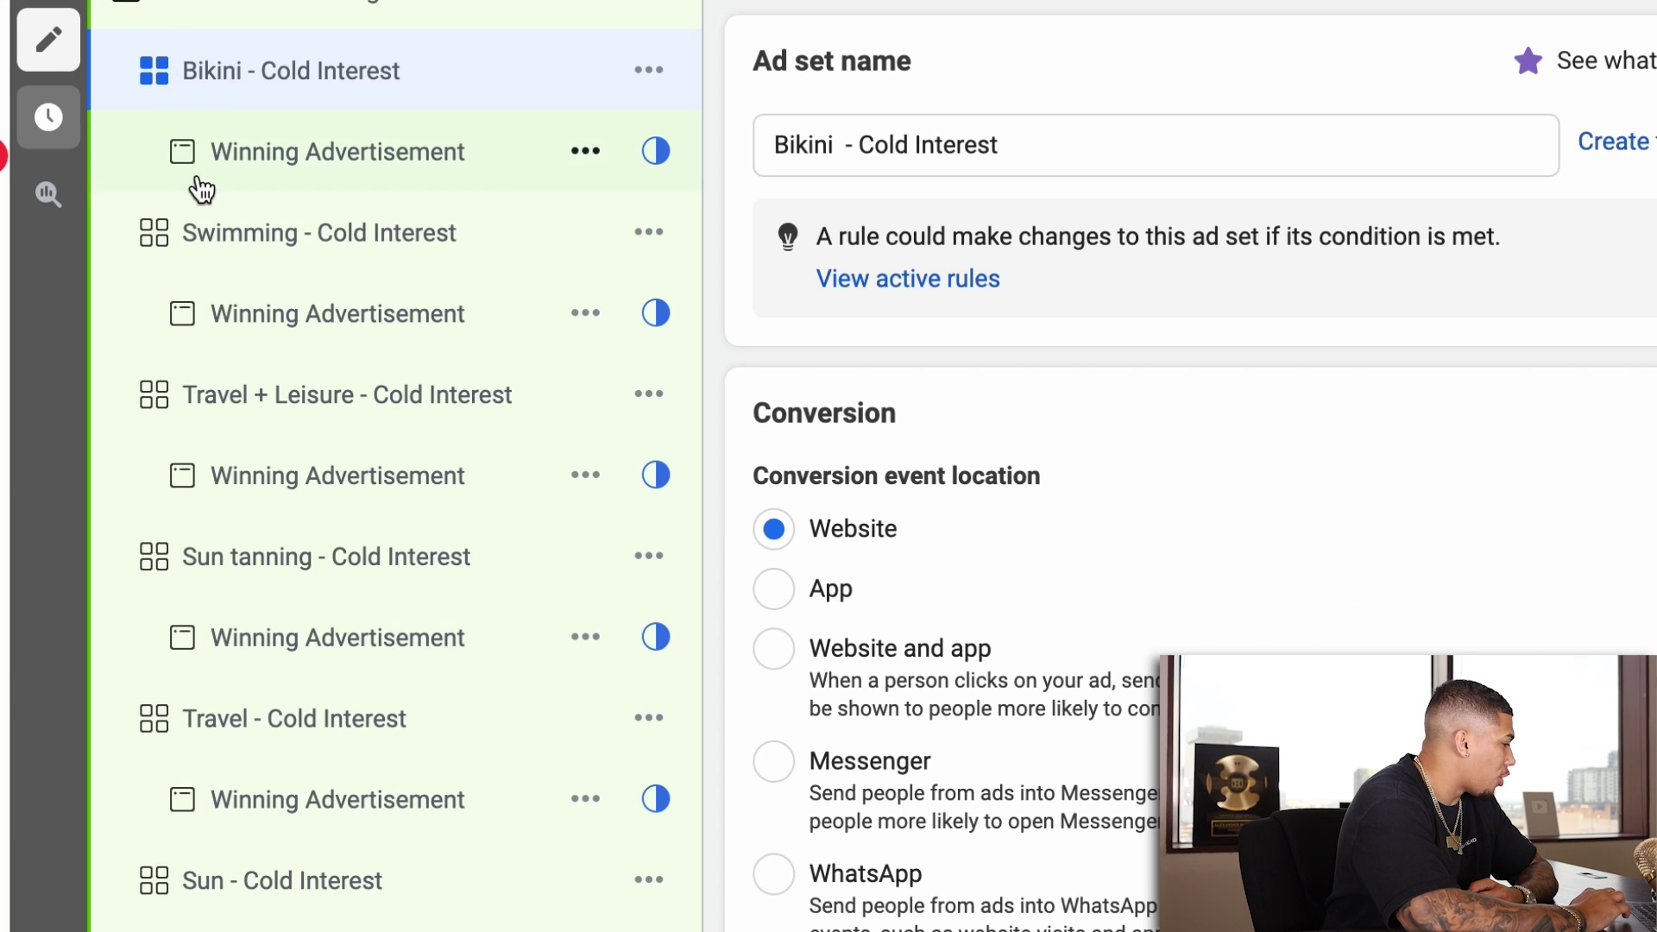
# - Review the names of the duplicated cold interest ad sets in the campaign
pyautogui.scroll(-5, 210, 352)
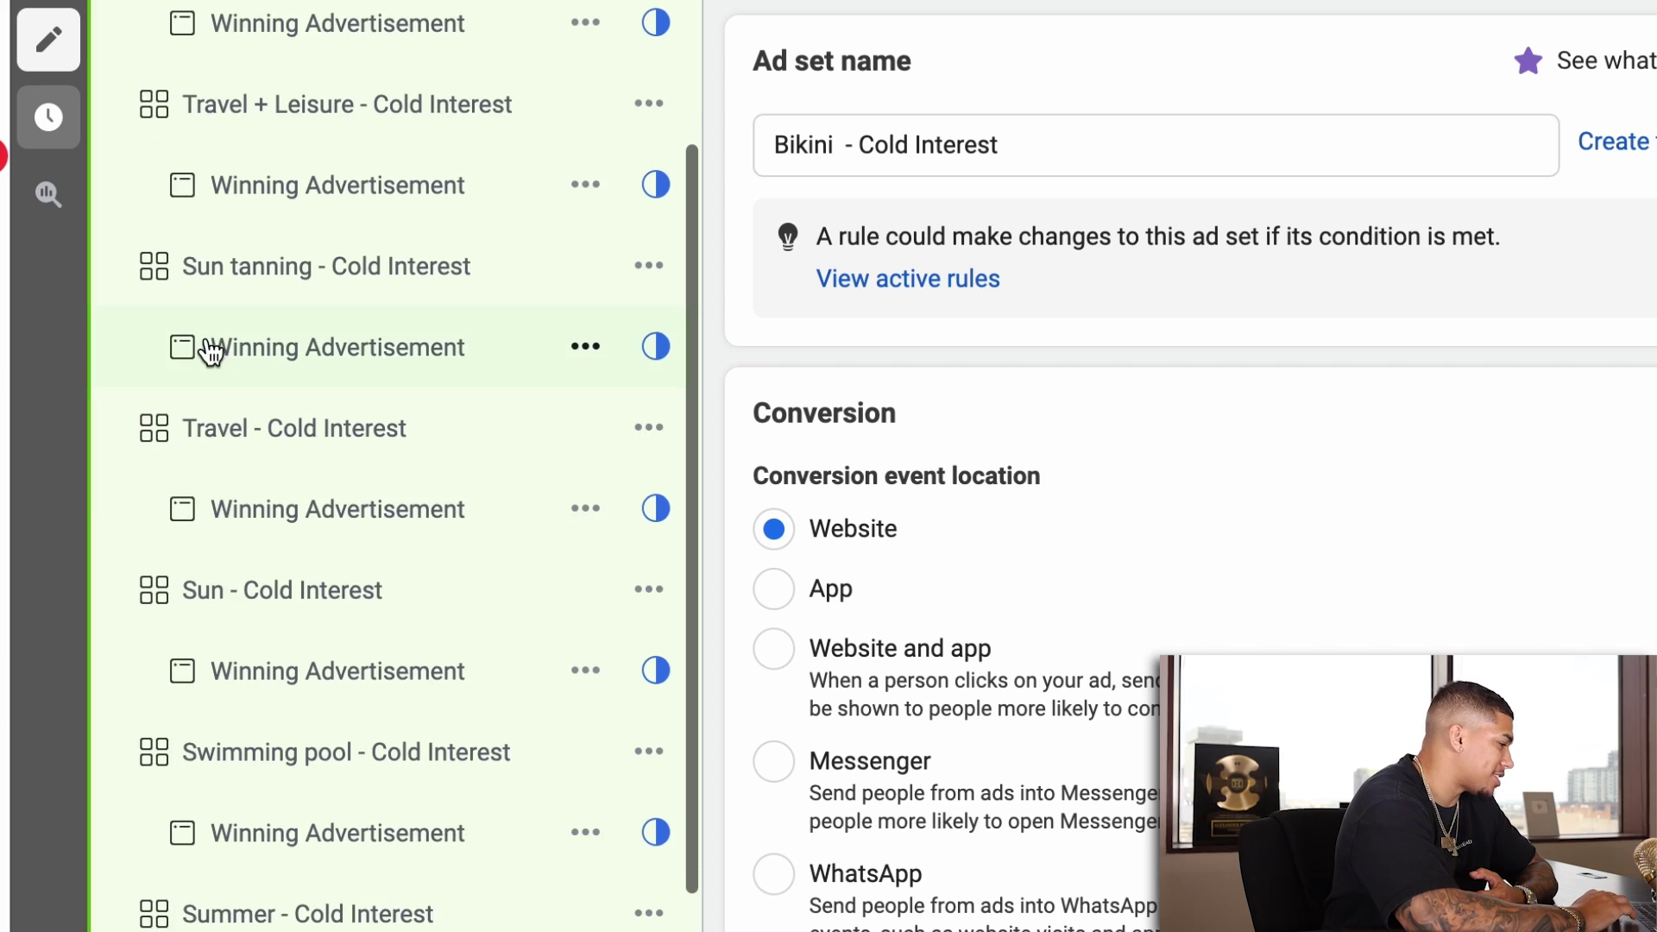
pyautogui.scroll(-1, 210, 352)
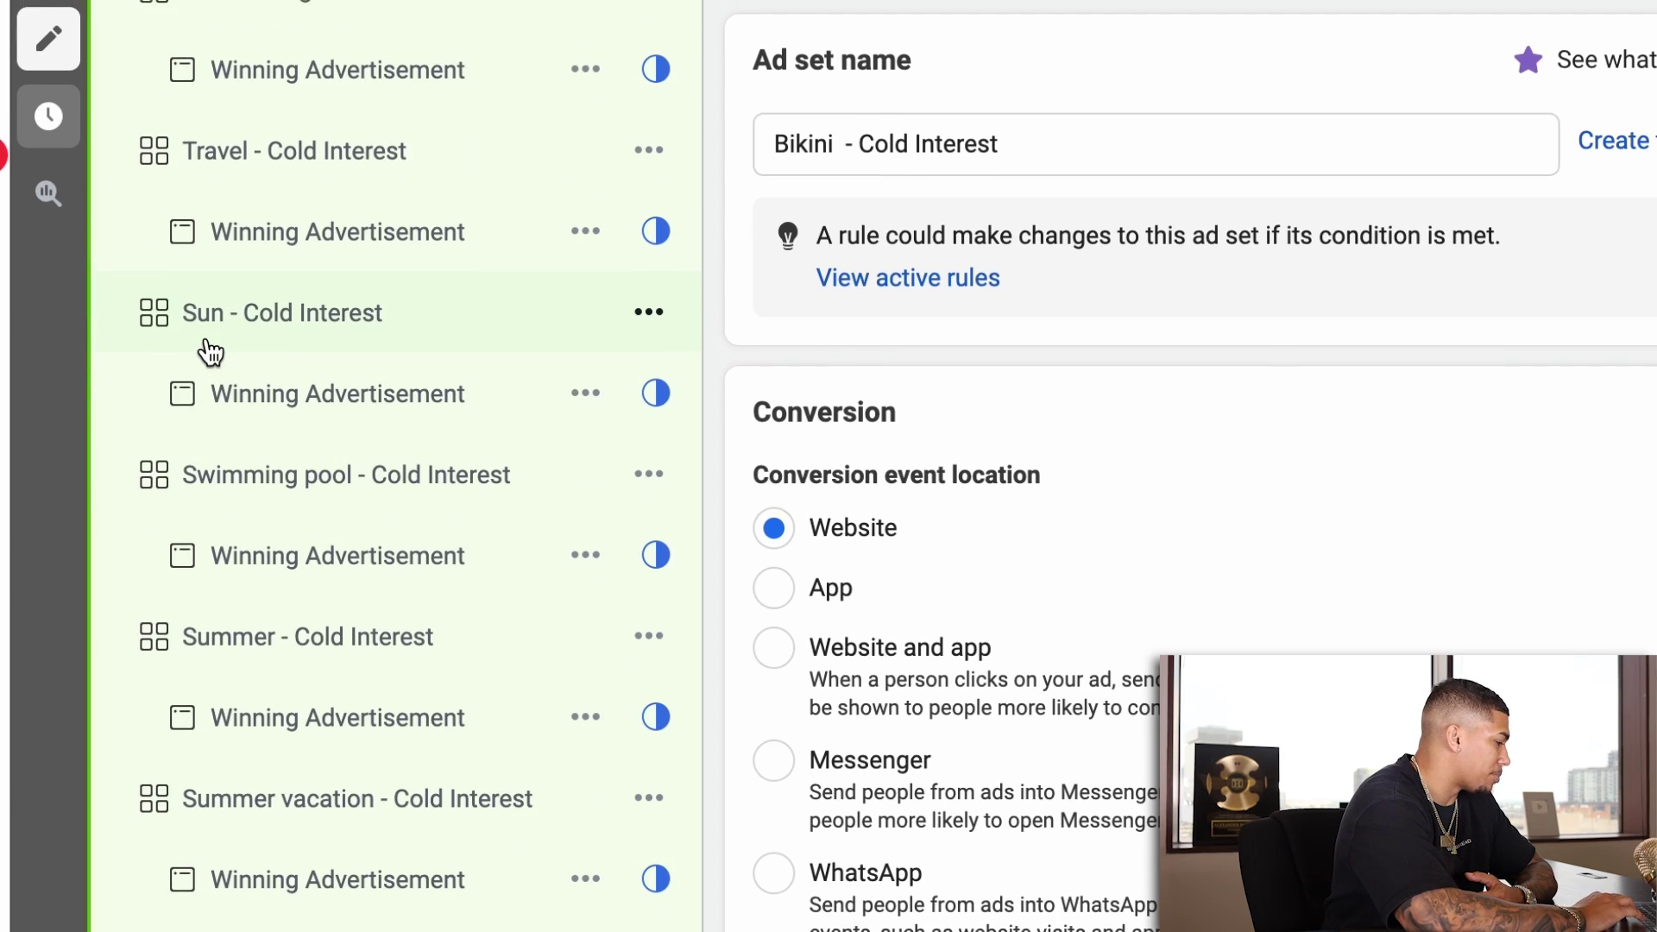